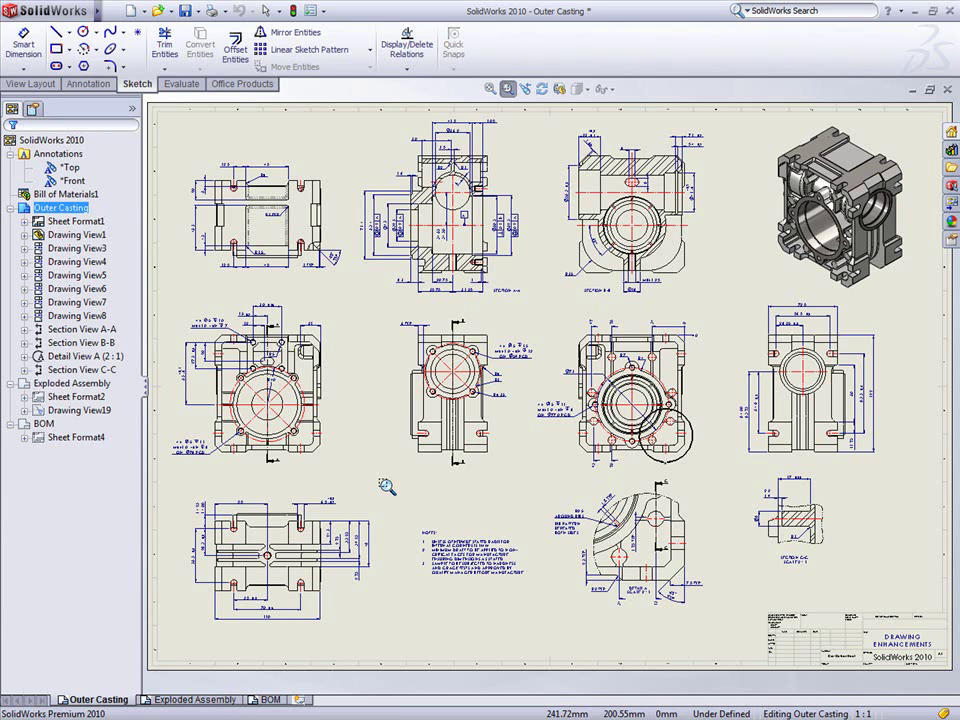
- Zoom in on the 6.5 slot dimension and append TYP to its value
drag(279, 463, 377, 518)
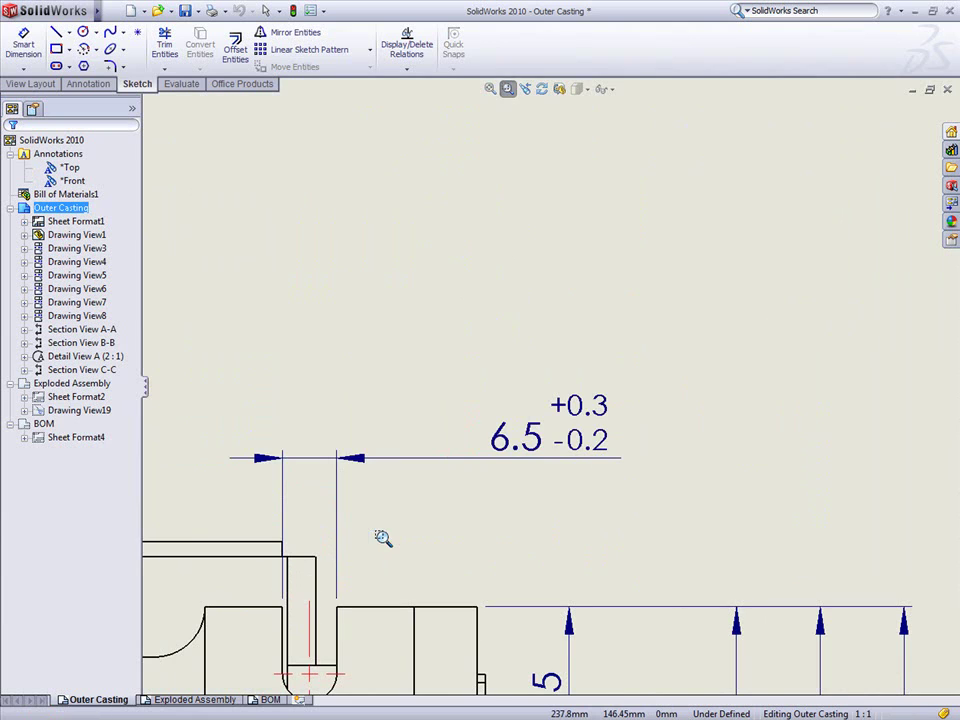
key(Escape)
click(548, 444)
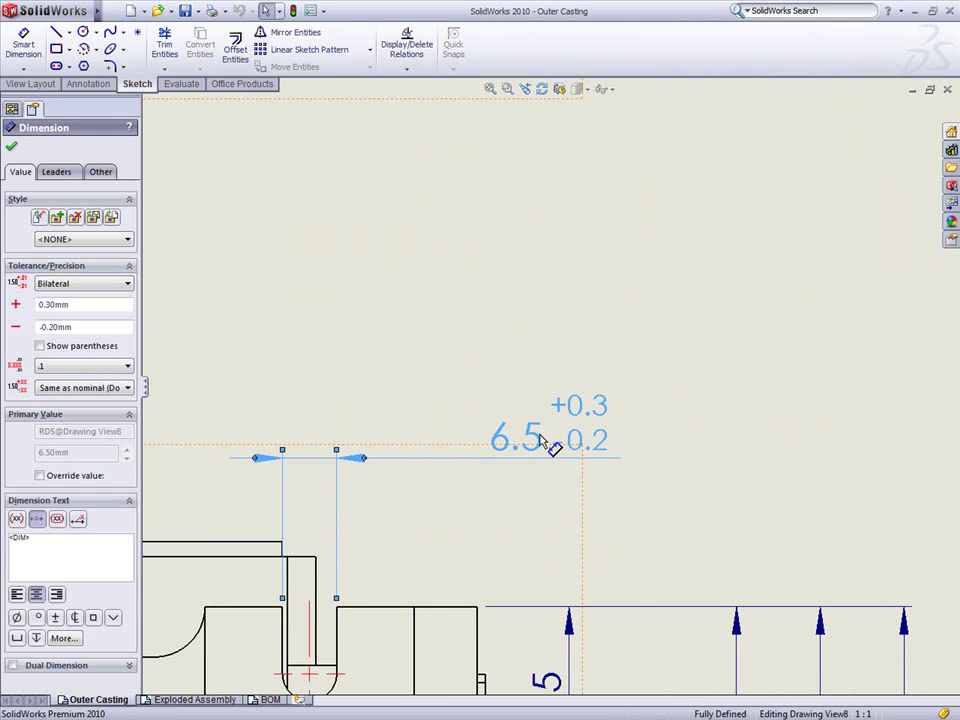
mouse_move(628, 416)
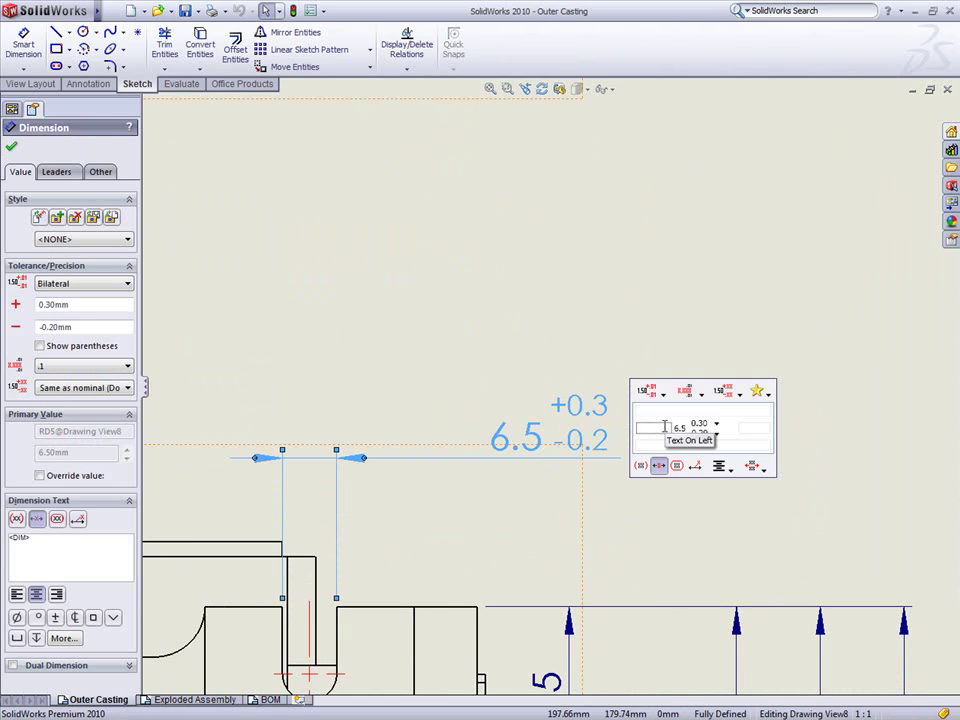
click(746, 427)
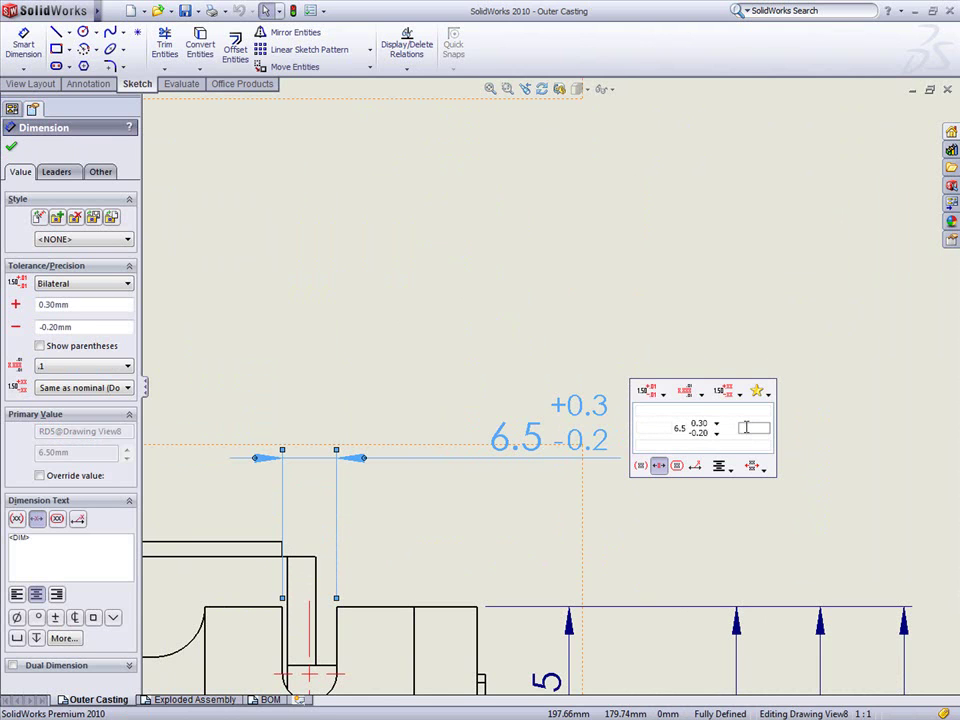
text(TYP)
click(671, 499)
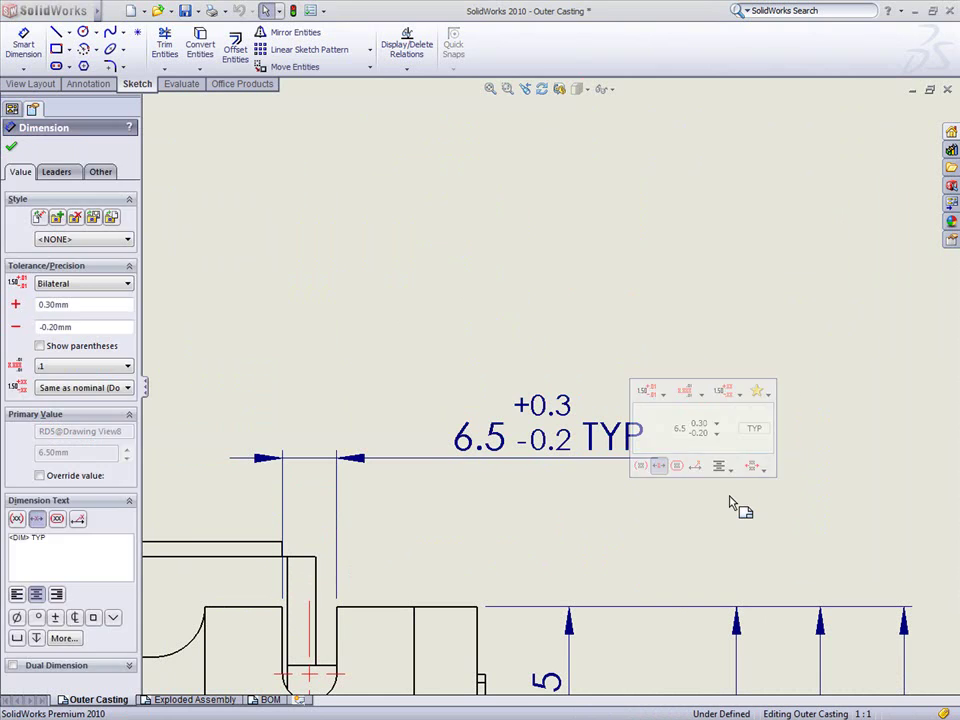
- Give the 6.5 TYP dimension a symmetric ±0.5 tolerance and a left-justified '16 PLACES' line
click(626, 449)
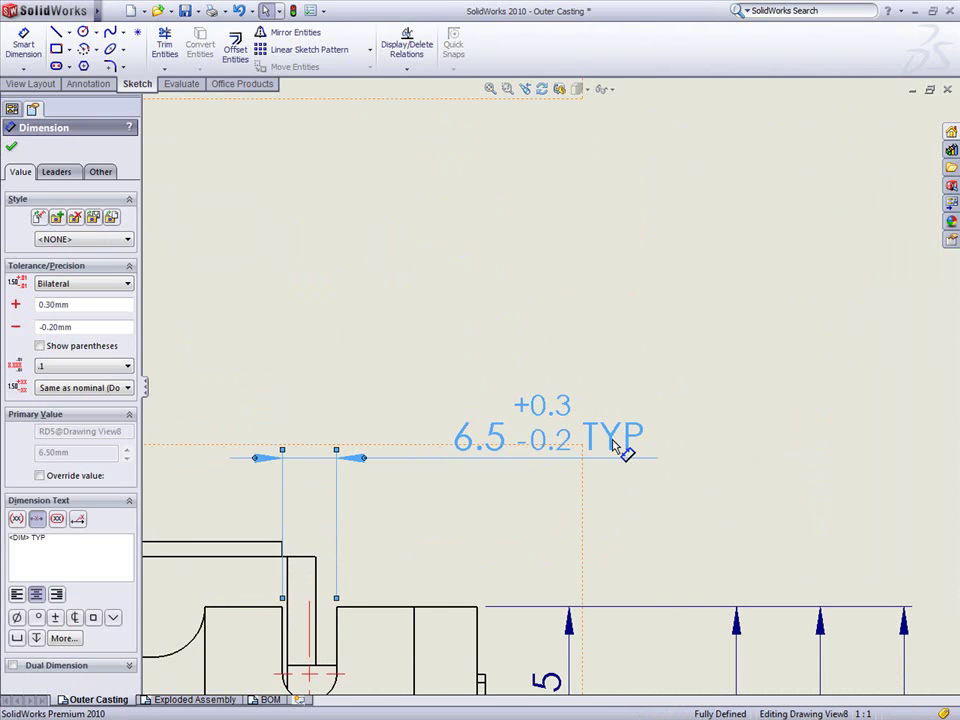
click(686, 391)
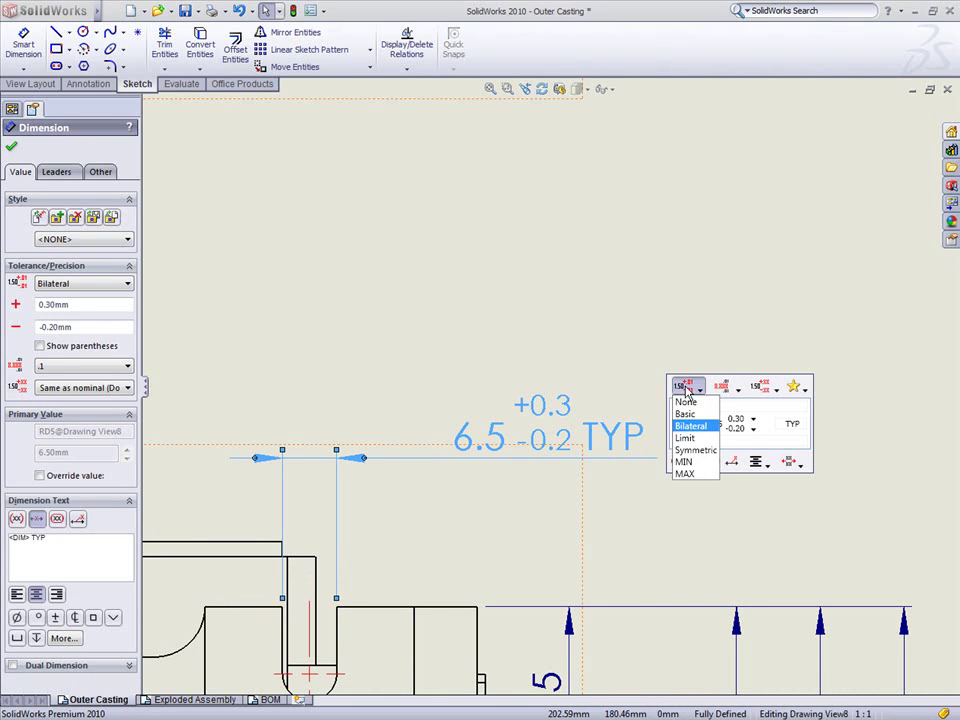
click(690, 450)
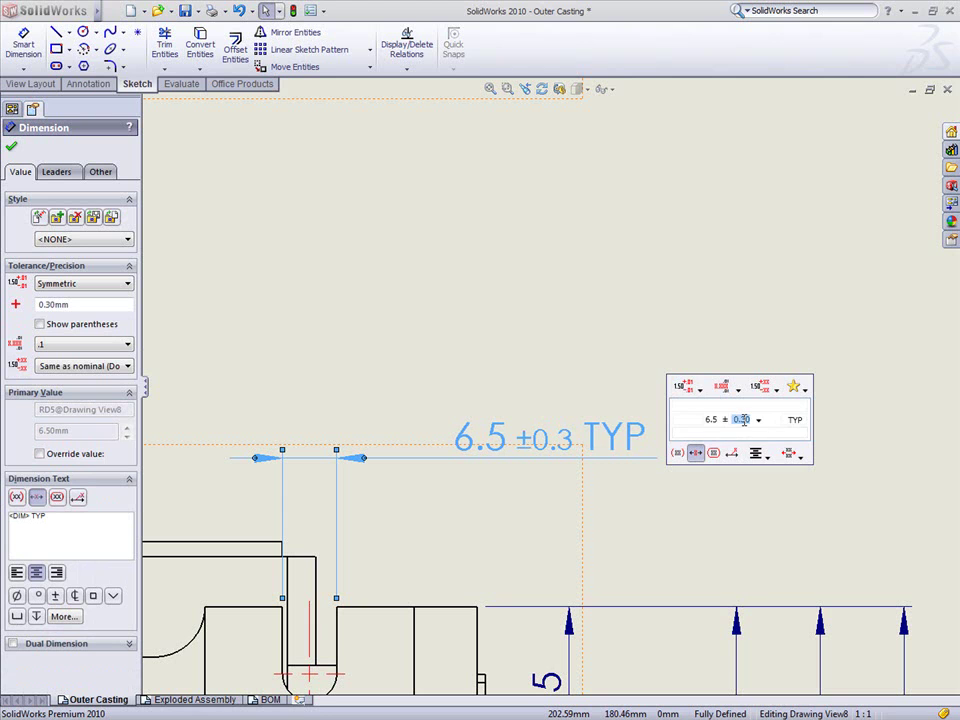
text(0.5)
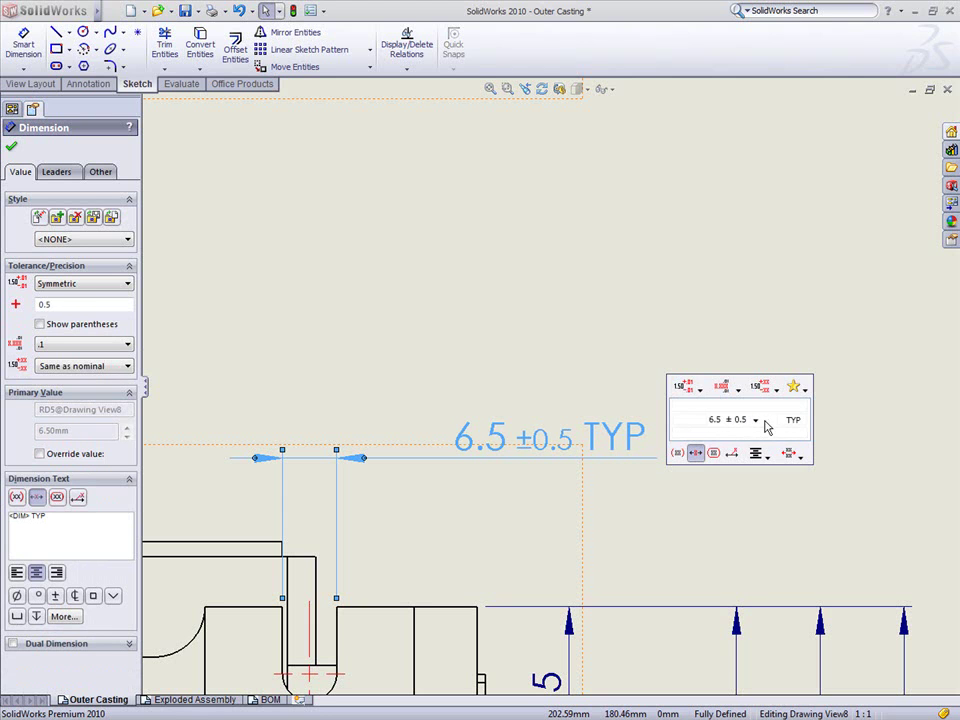
text(16 PLACES)
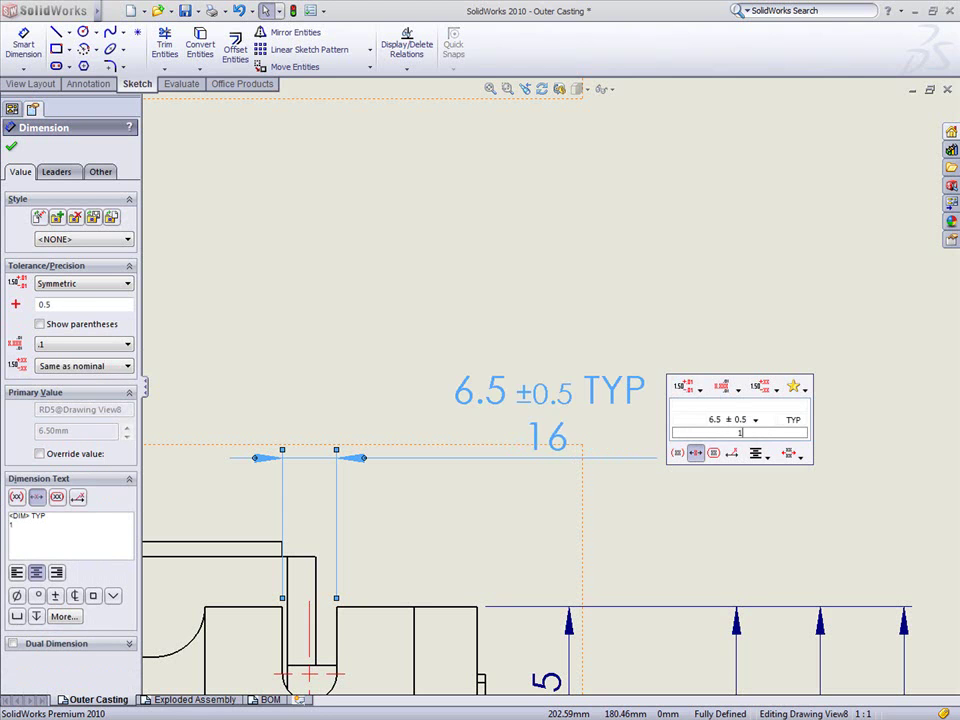
click(762, 455)
click(760, 479)
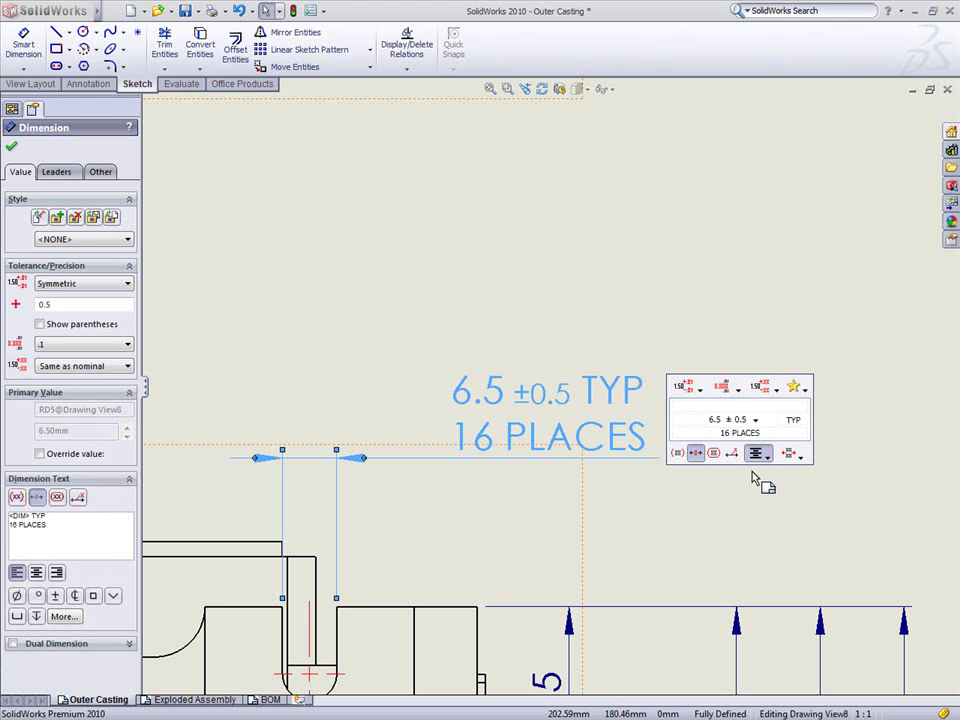
- Apply the saved M6 U-SLOT LIMITS style so the dimension reads 6.85/6.25 TYP
click(795, 388)
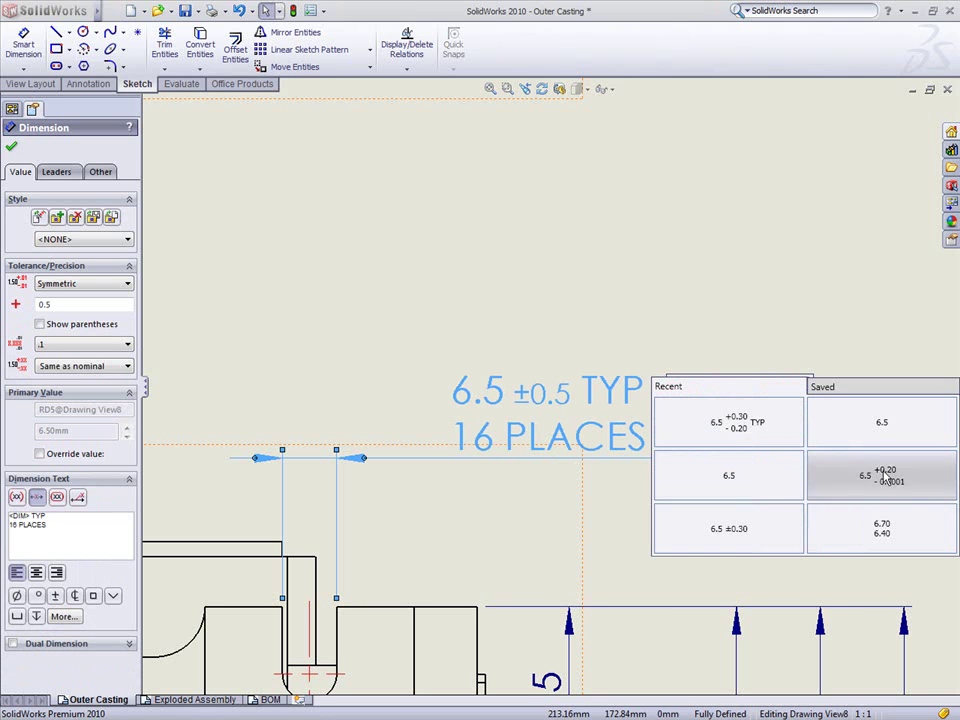
click(881, 388)
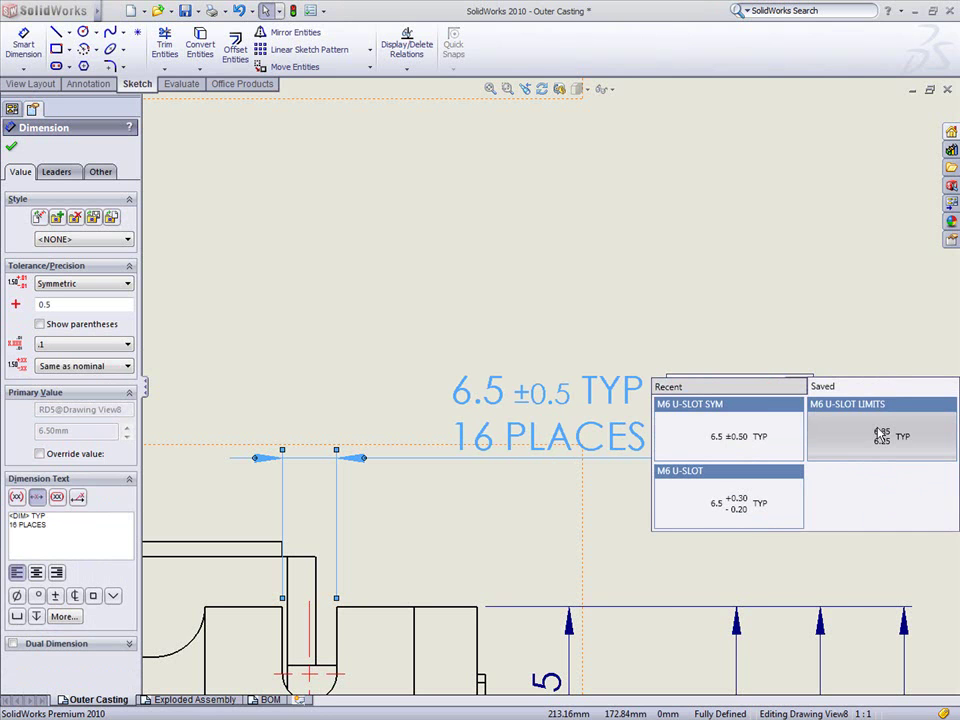
click(881, 433)
click(789, 480)
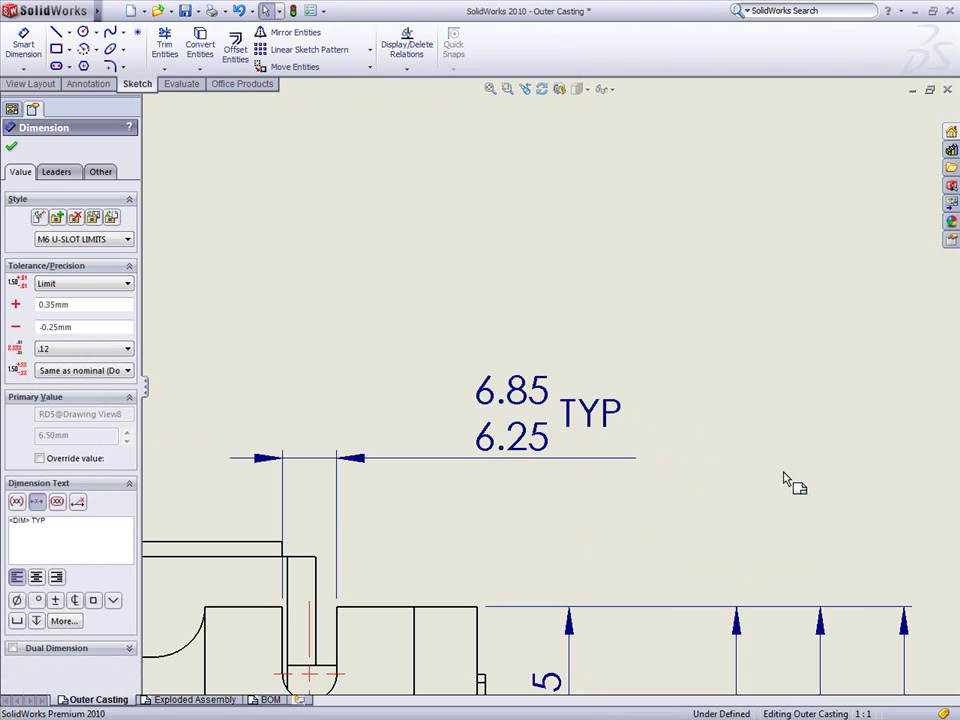
- Limit Section View C-C to a section depth of about 25.34 mm
scroll(686, 476, up, 4)
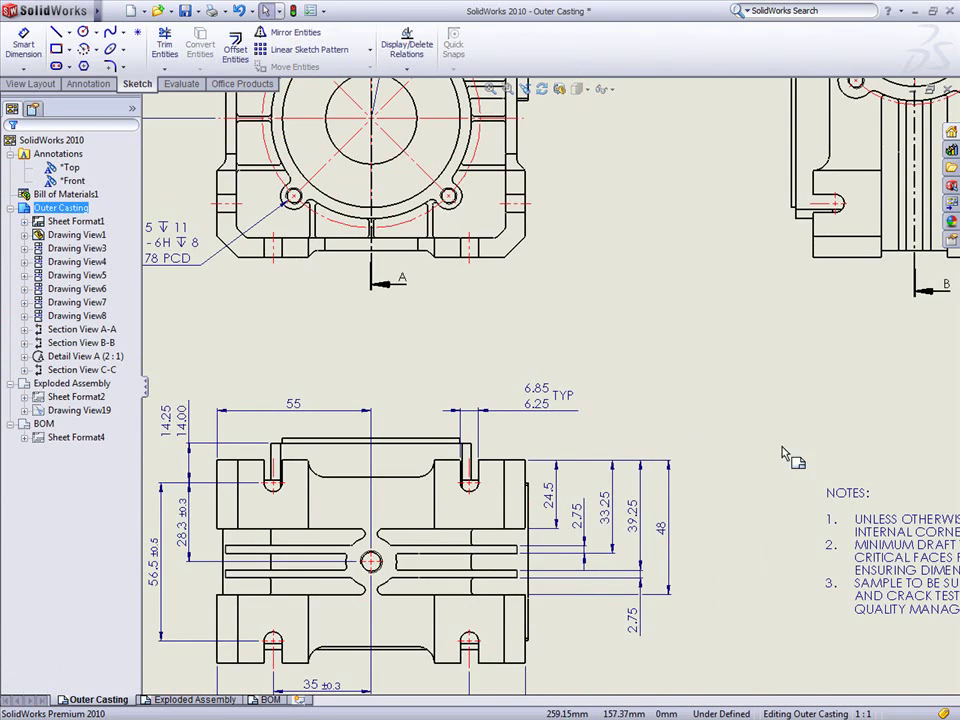
middle_drag(650, 440, 279, 333)
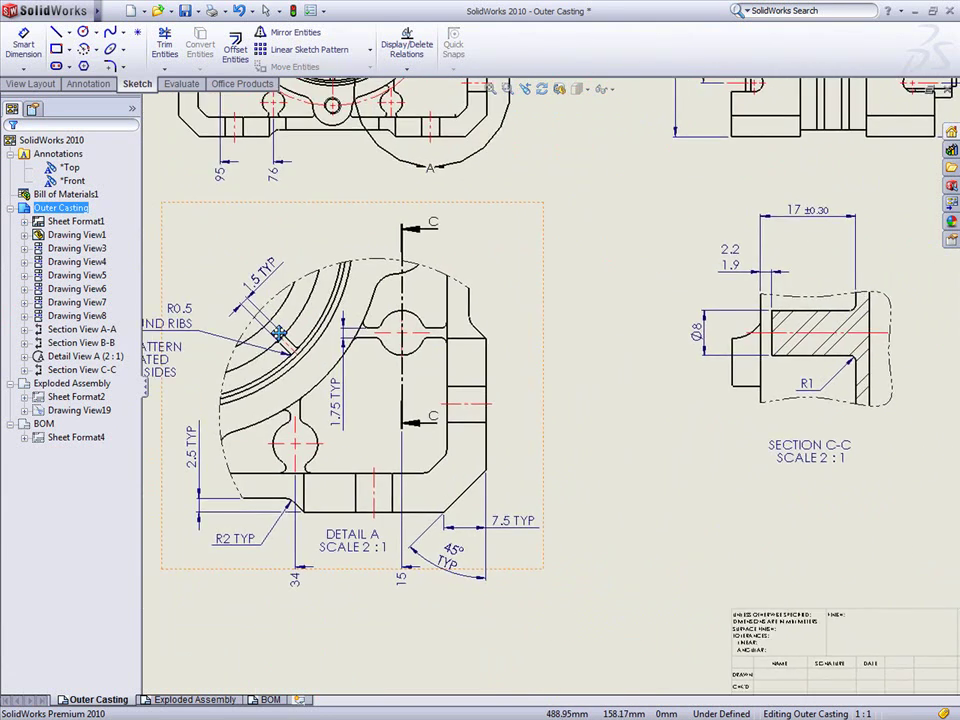
click(722, 409)
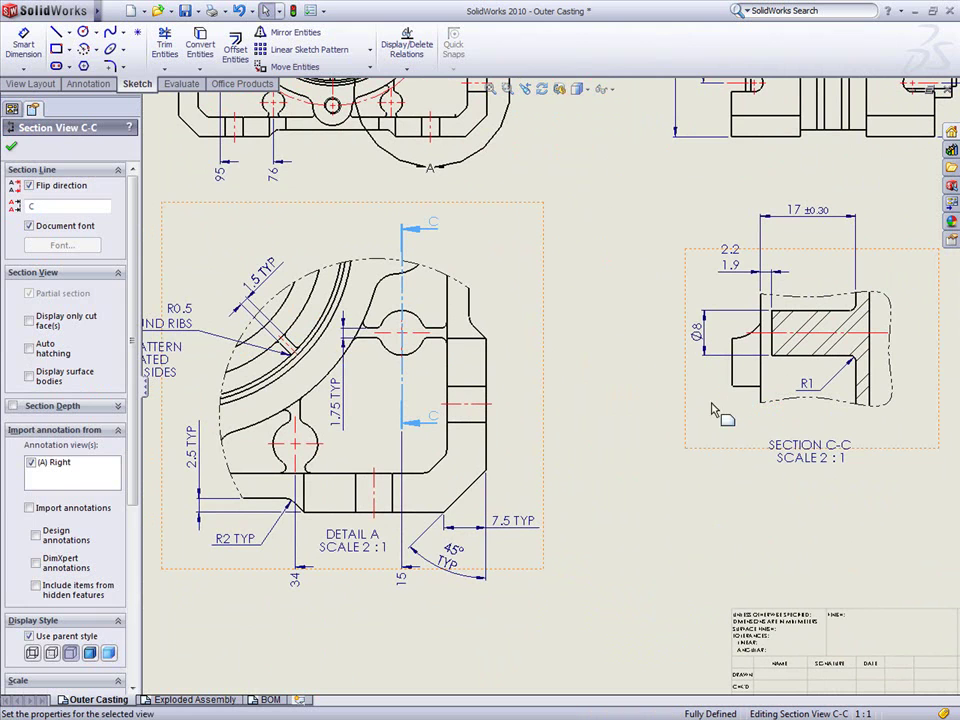
click(13, 407)
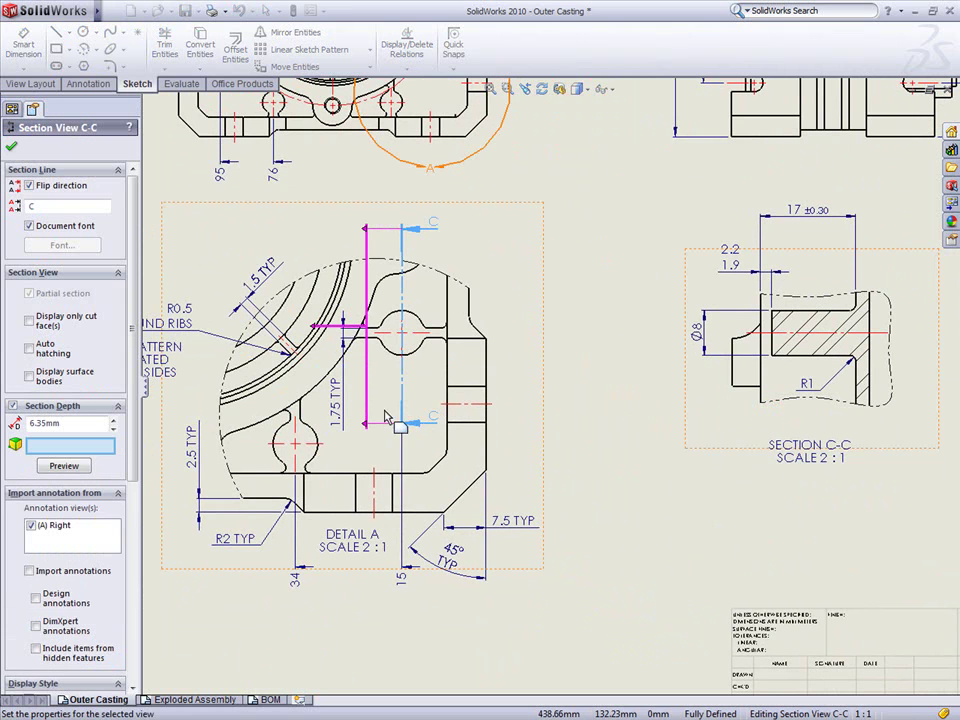
drag(378, 425, 270, 435)
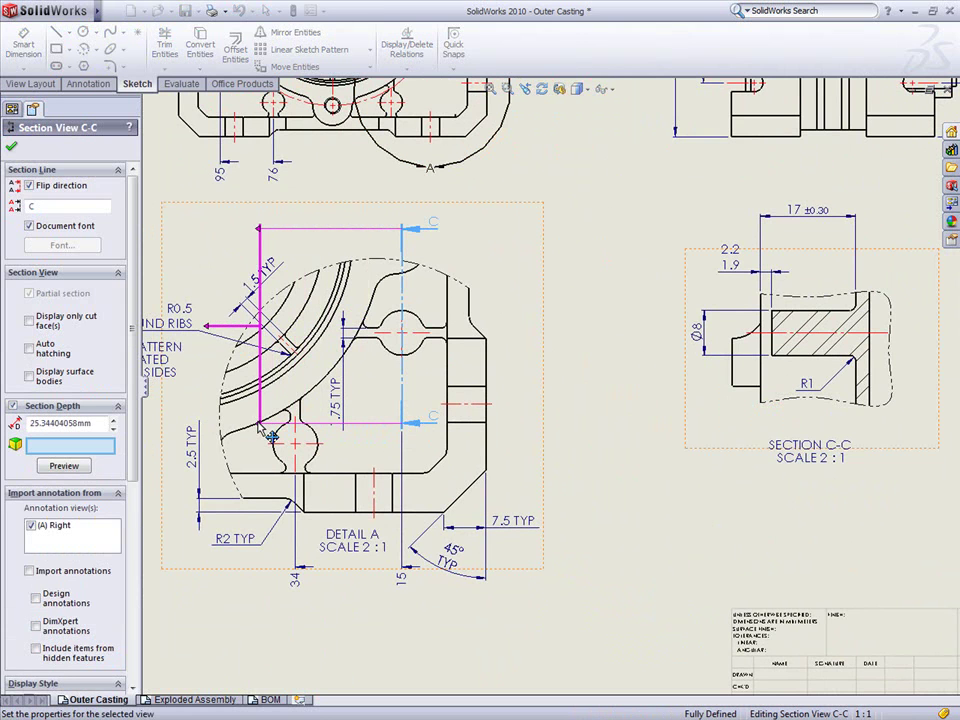
click(13, 148)
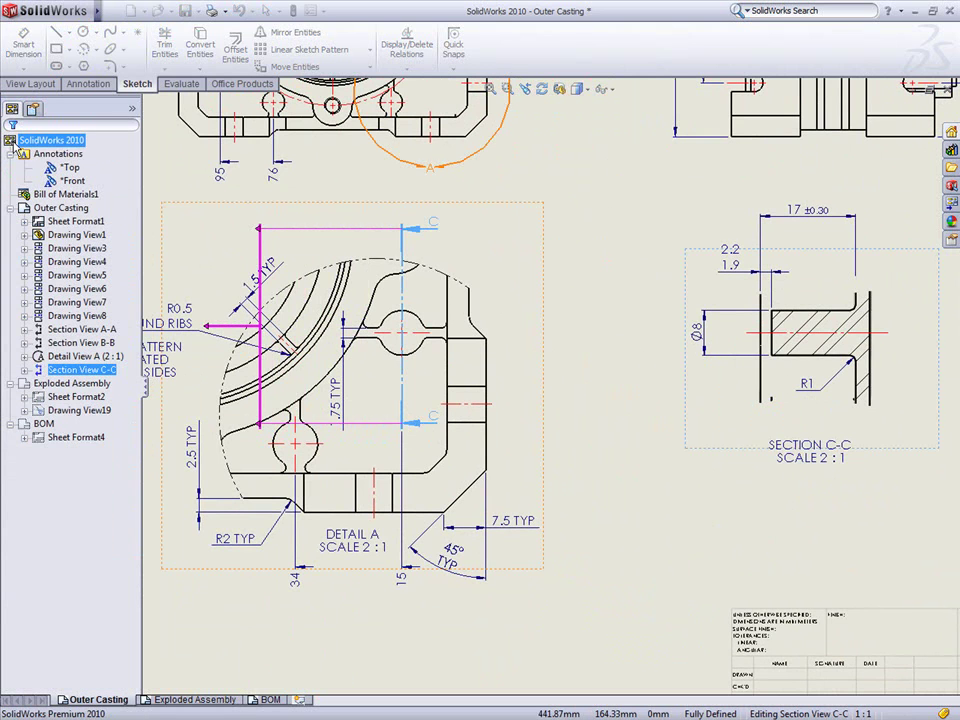
- Extend the top view's 0 ordinate set with 23 and 60 ordinate dimensions
scroll(598, 266, up, 3)
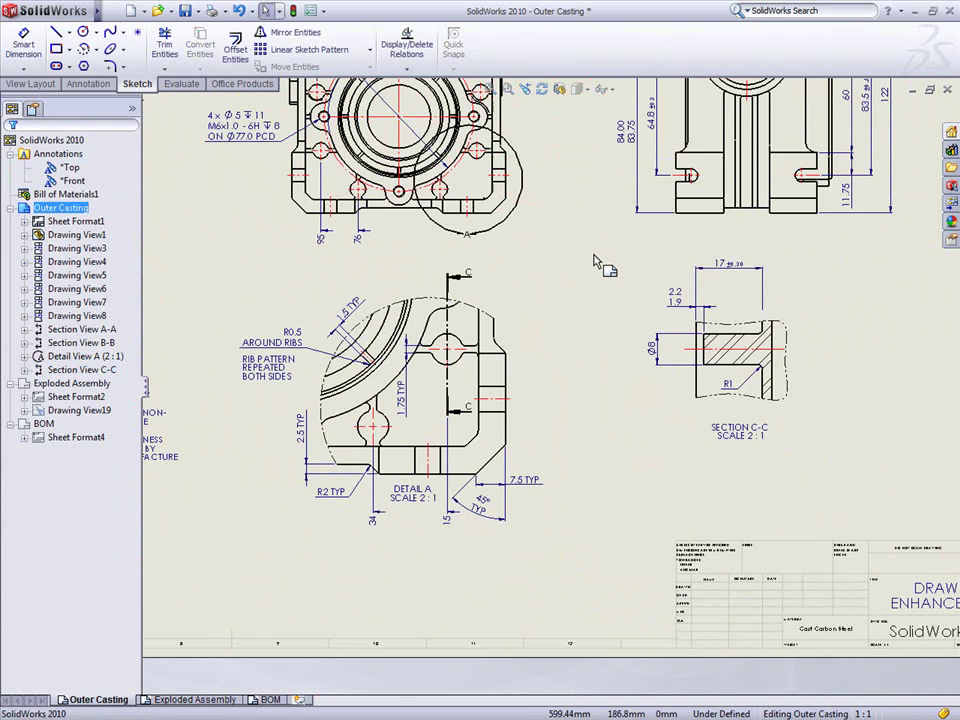
middle_drag(600, 268, 692, 414)
key(Escape)
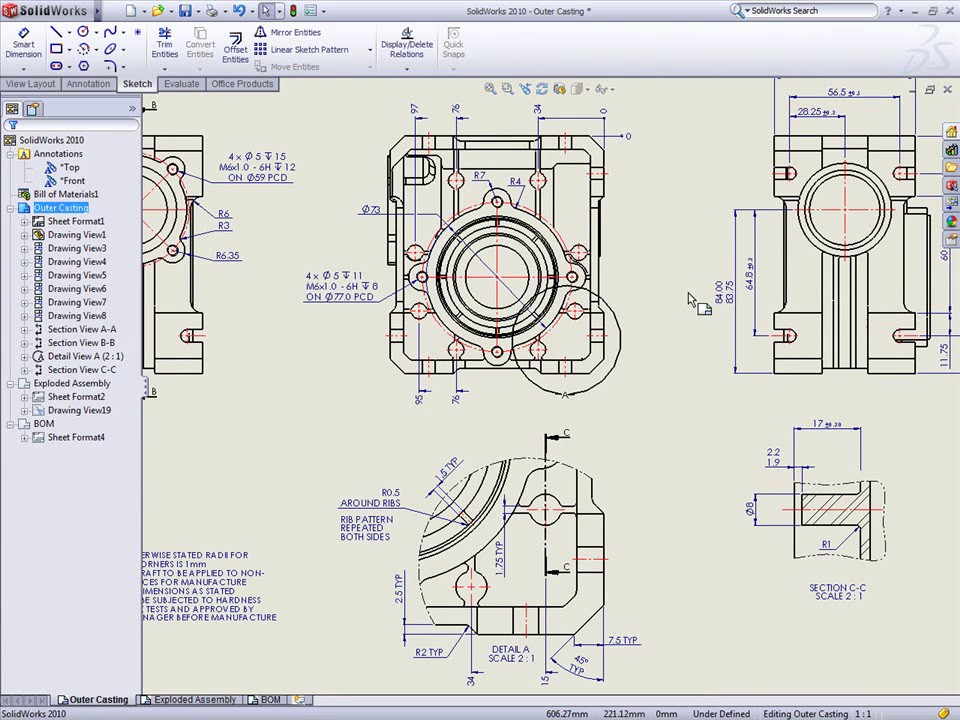
click(631, 145)
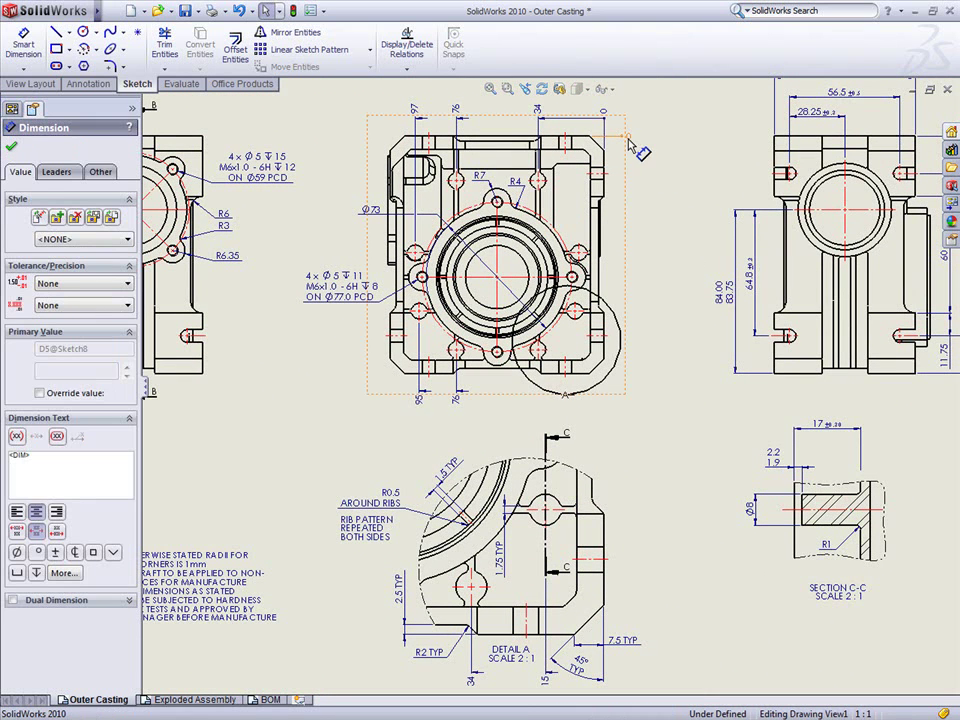
right_click(631, 145)
click(667, 238)
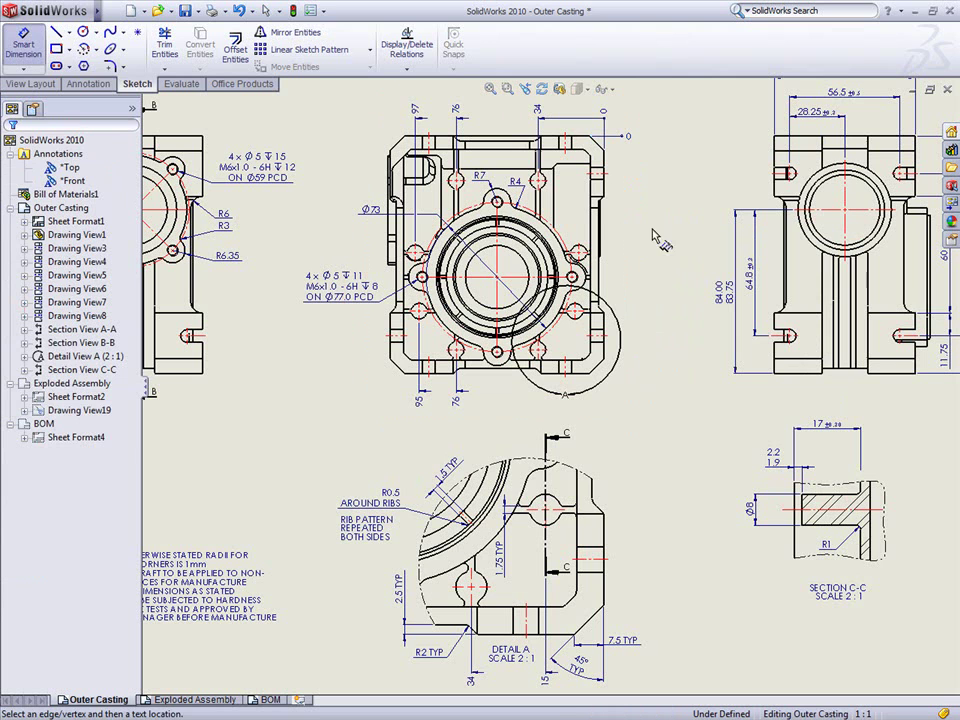
click(548, 180)
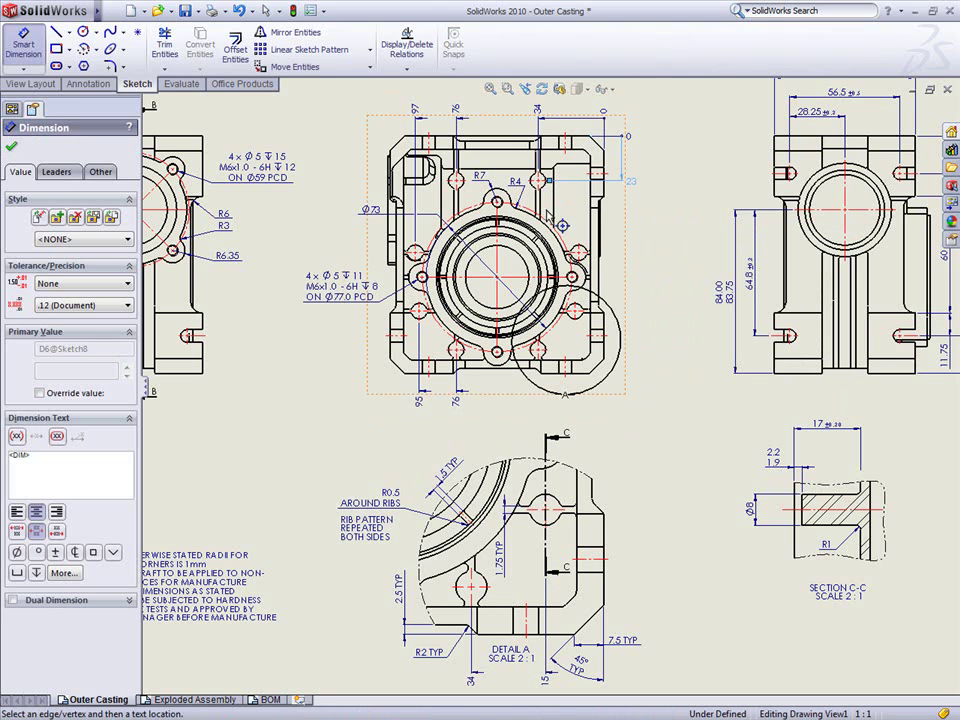
click(592, 256)
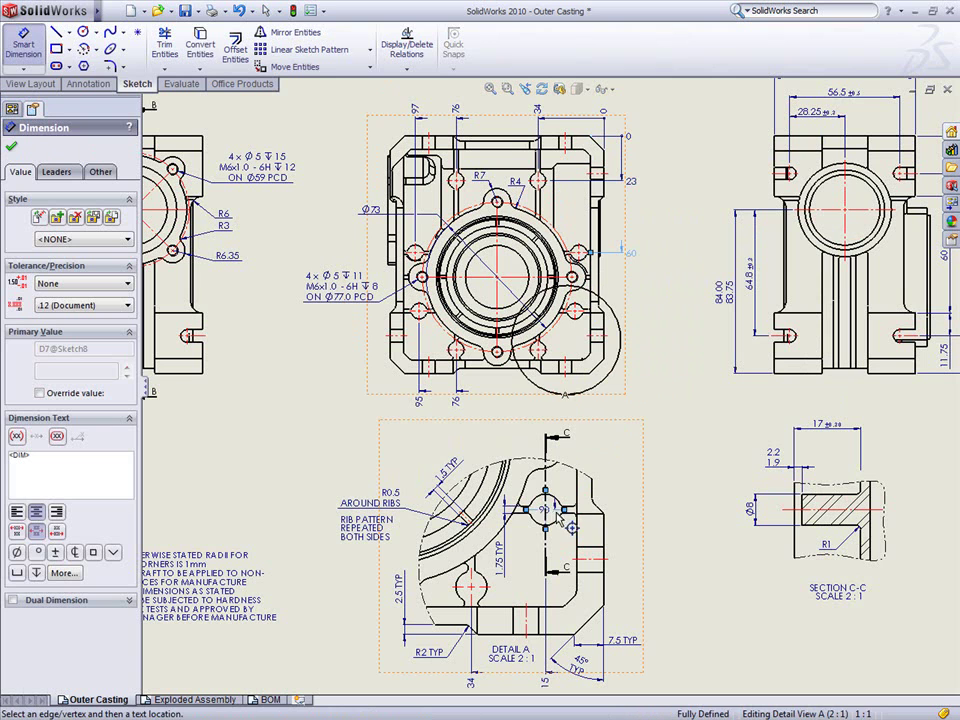
- Add 90 and 109.80 ordinates at Detail A's holes
click(566, 510)
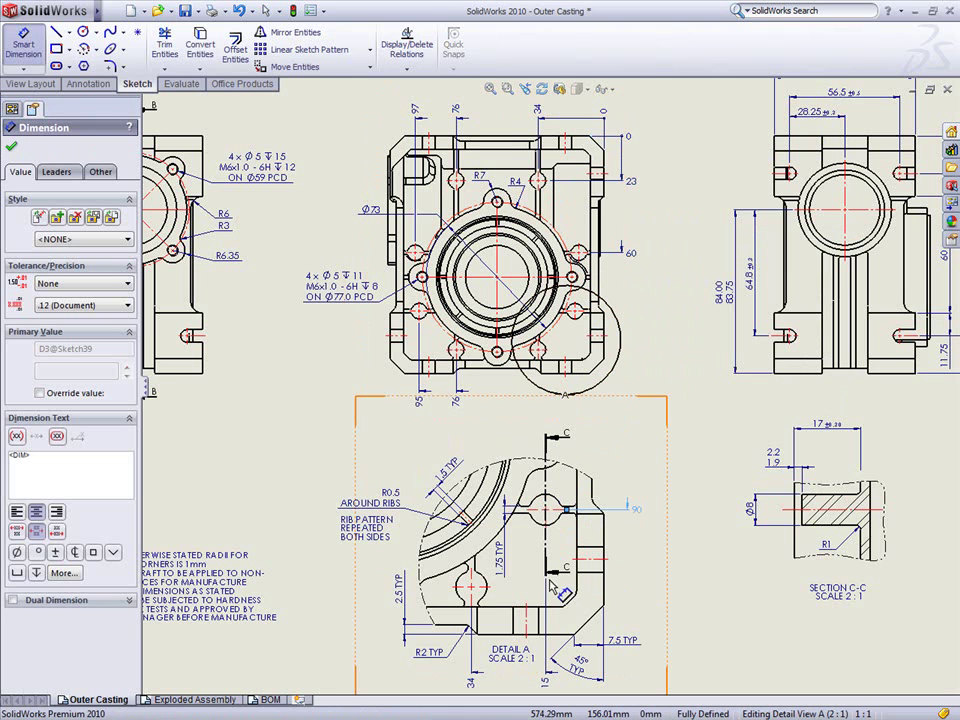
click(494, 600)
key(Escape)
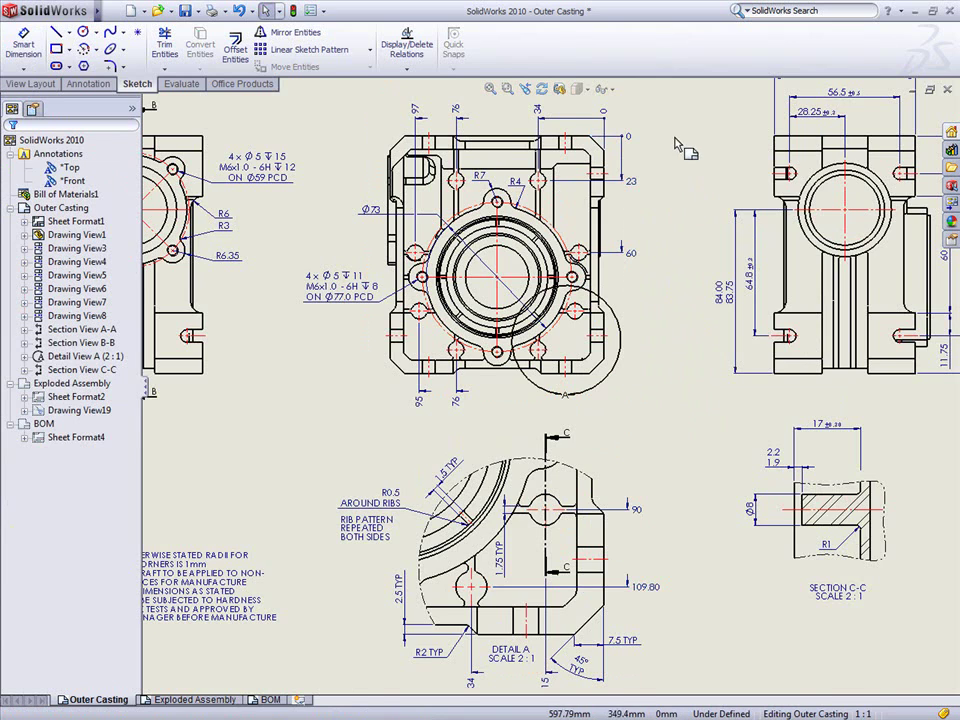
- Dimension Section B-B's 66.70 width and the Ø36.20 left bore
mouse_move(681, 148)
middle_down()
mouse_move(681, 388)
mouse_move(708, 625)
middle_up()
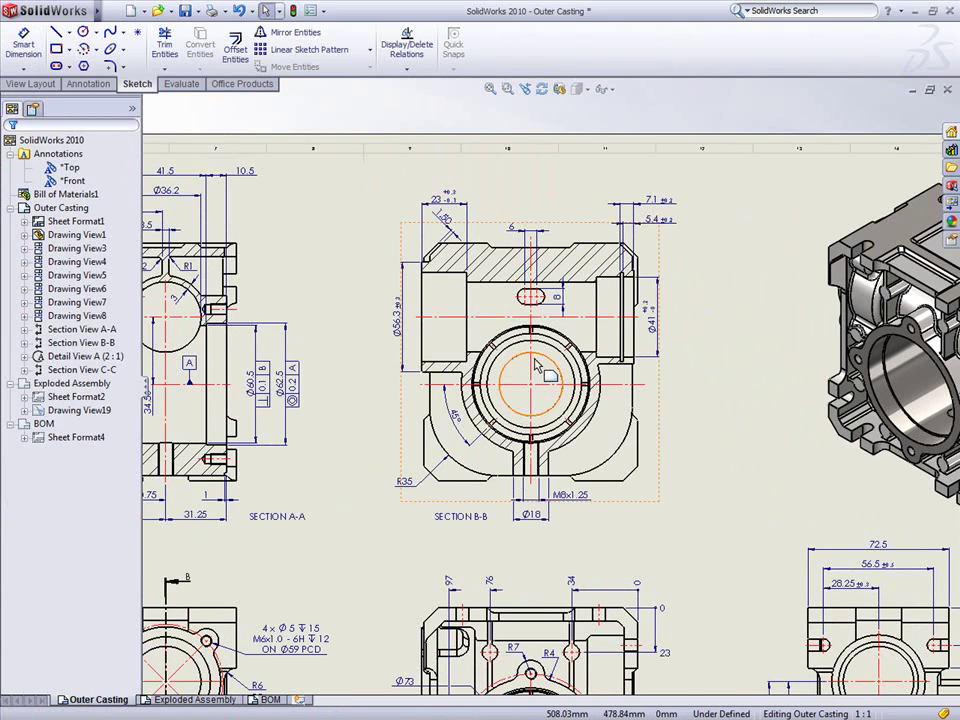
scroll(540, 370, up, 1)
scroll(540, 370, up, 1)
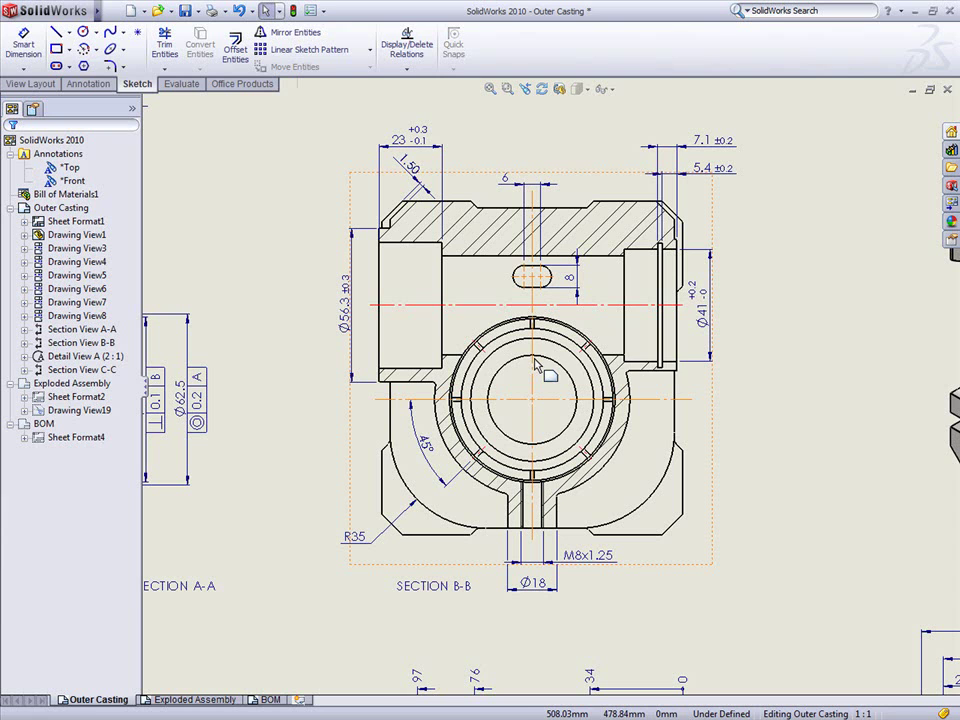
click(536, 366)
click(570, 368)
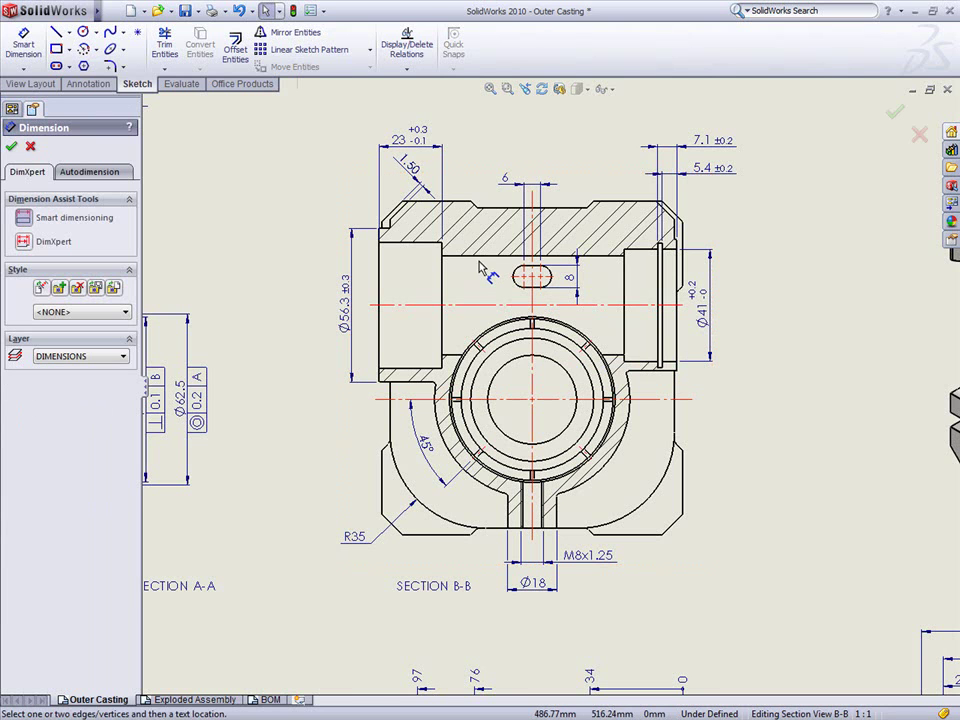
click(479, 257)
click(533, 607)
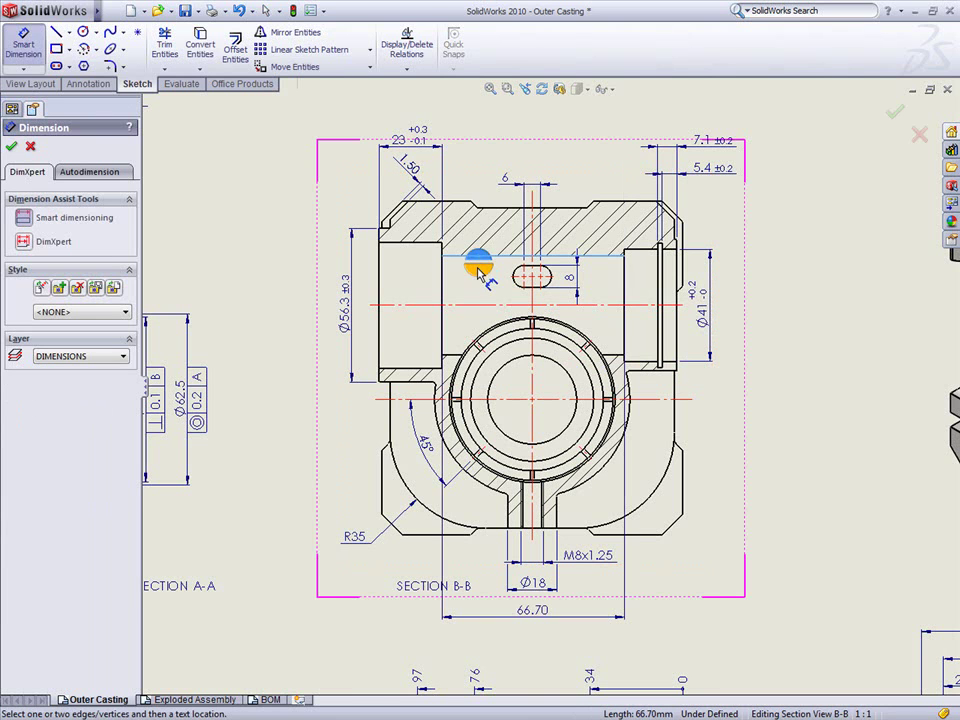
click(479, 262)
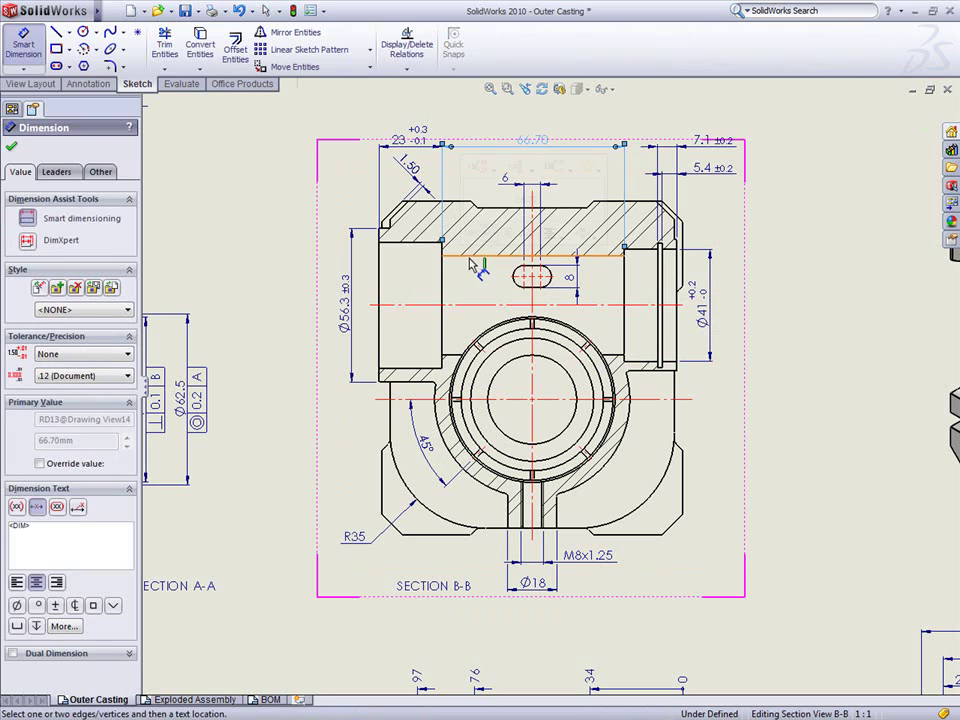
click(445, 355)
click(344, 300)
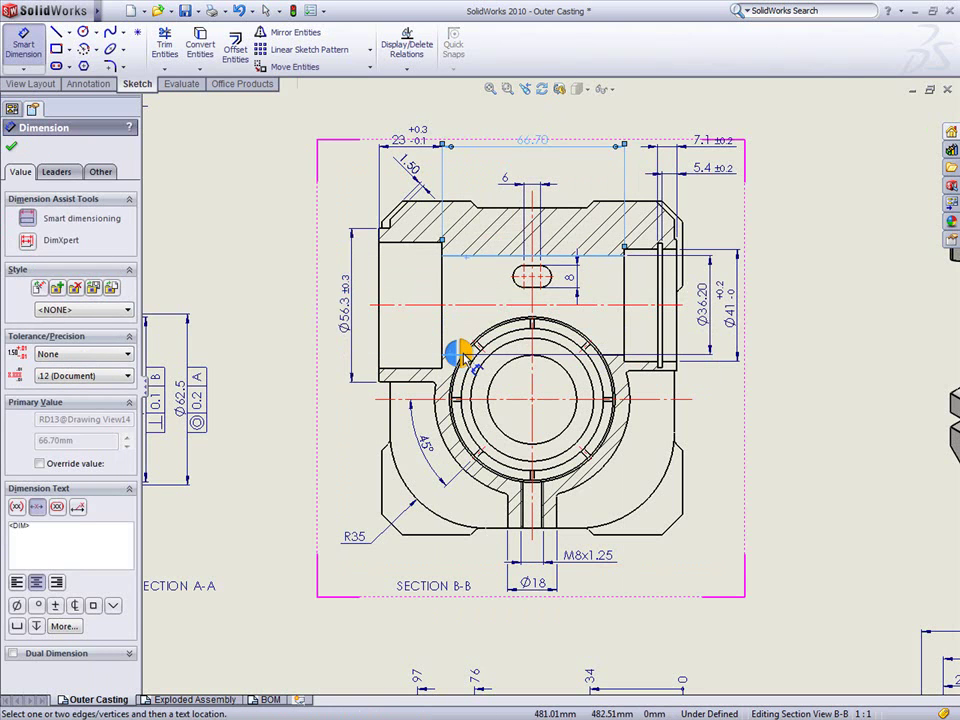
click(449, 346)
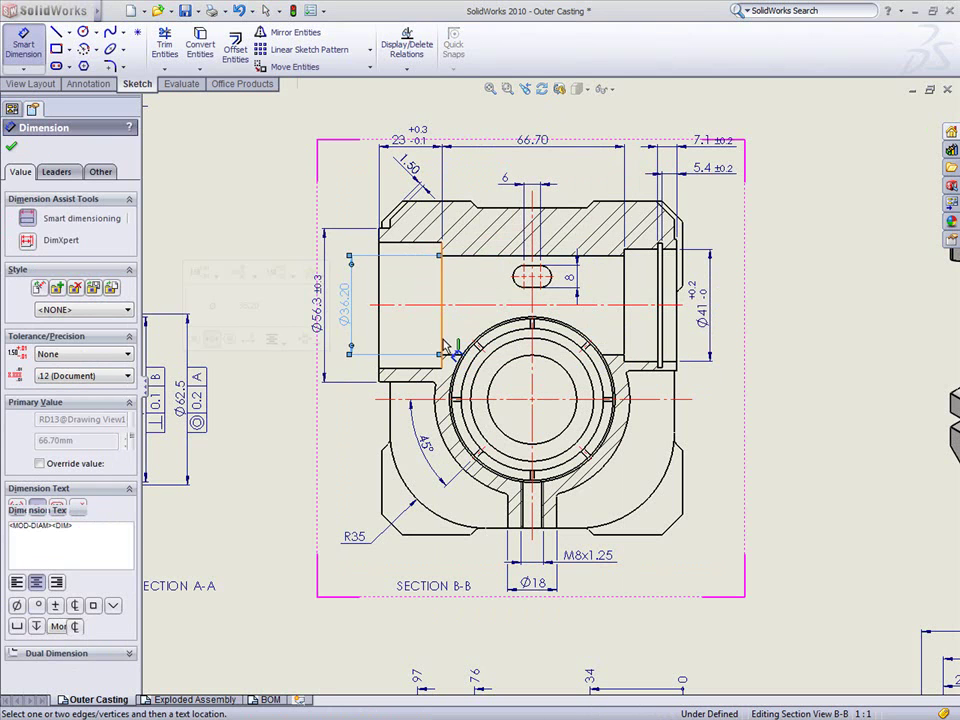
- Add the remaining bore diameters Ø46, Ø48, Ø45.50, Ø32.50 and Ø45 to Section B-B
click(443, 334)
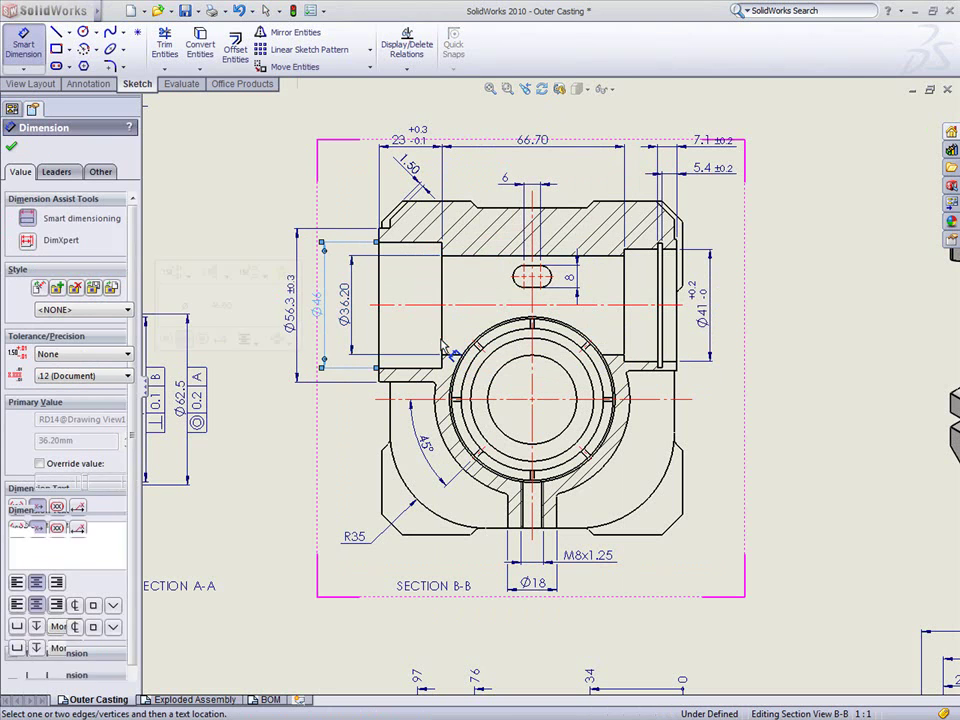
click(684, 345)
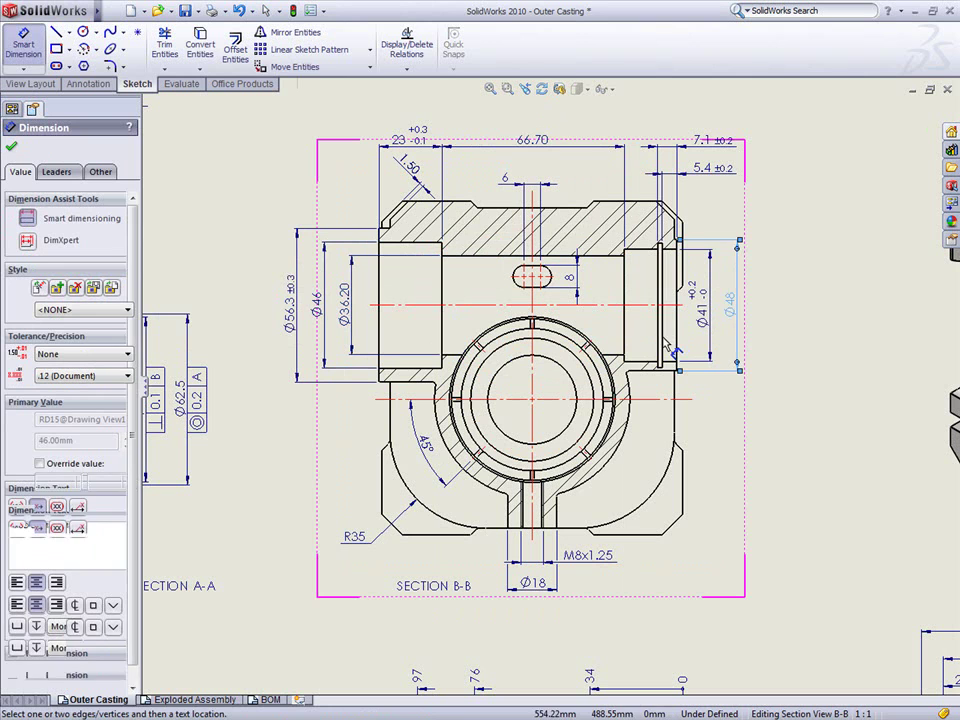
click(558, 436)
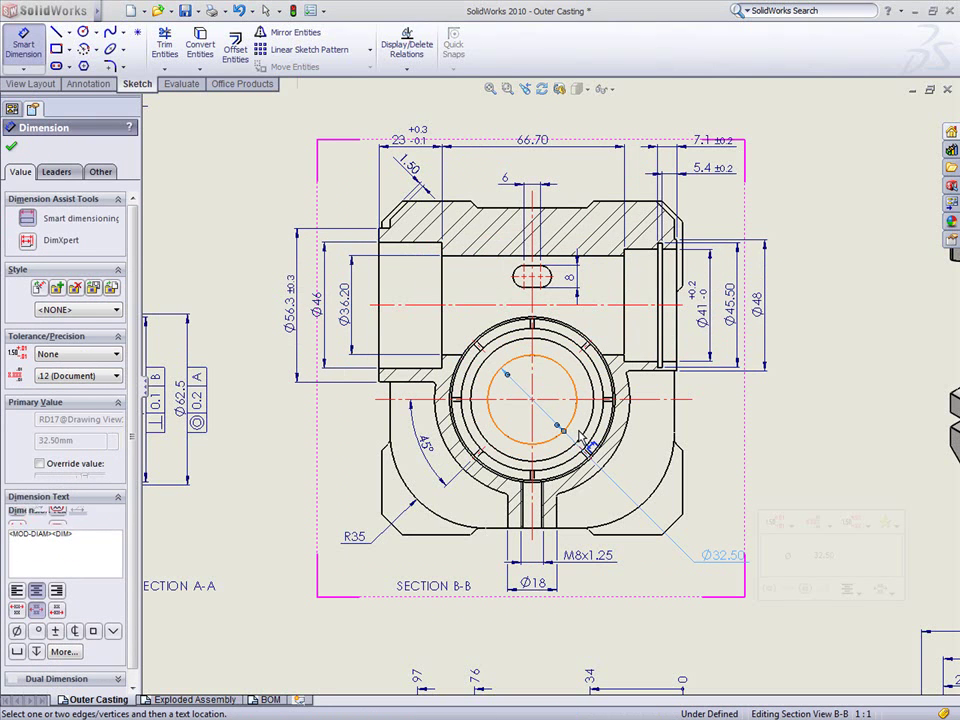
click(576, 423)
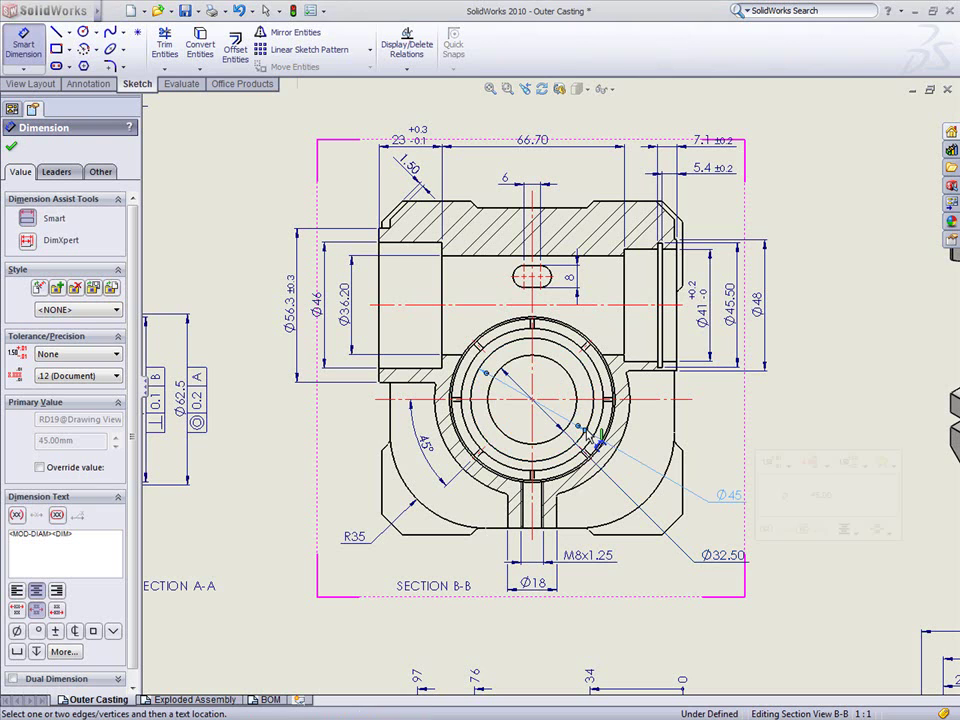
key(Escape)
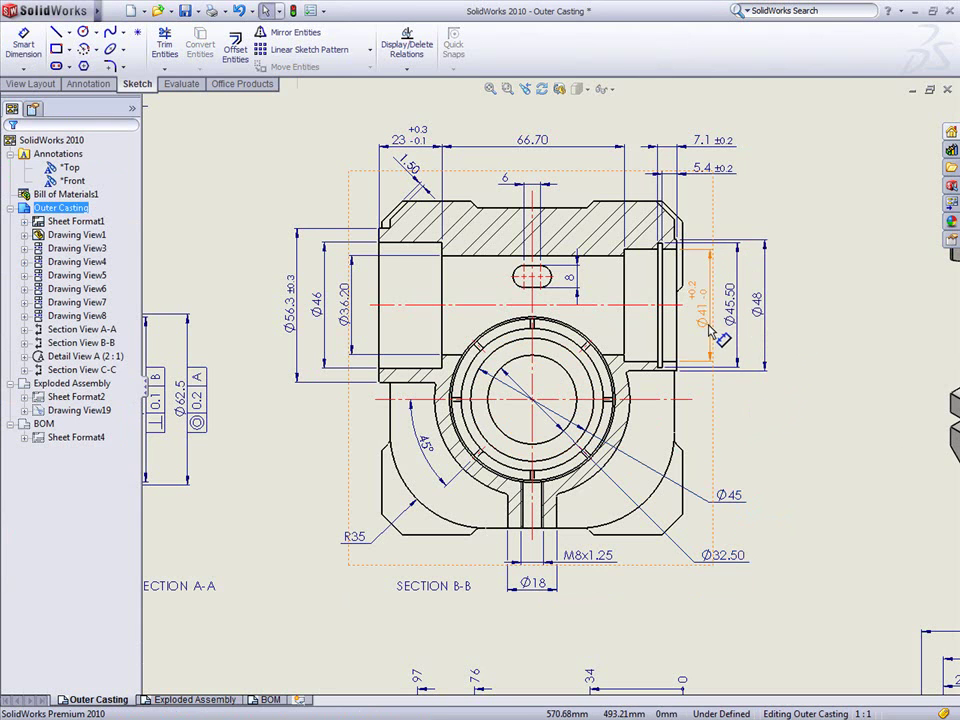
key(Left)
key(Left)
key(Left)
key(Up)
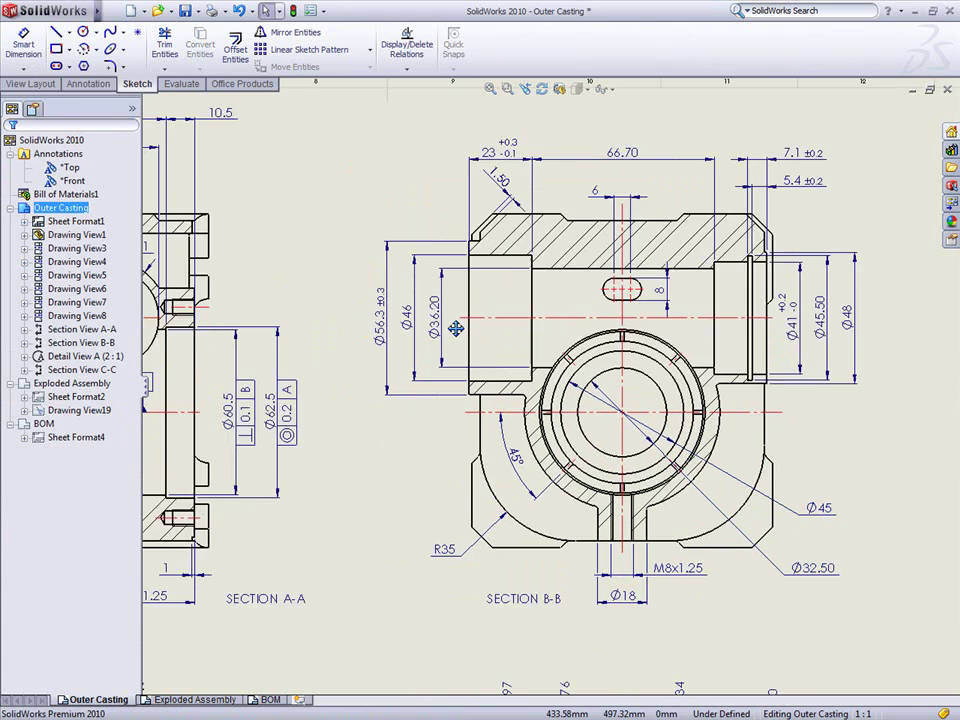
scroll(500, 345, down, 3)
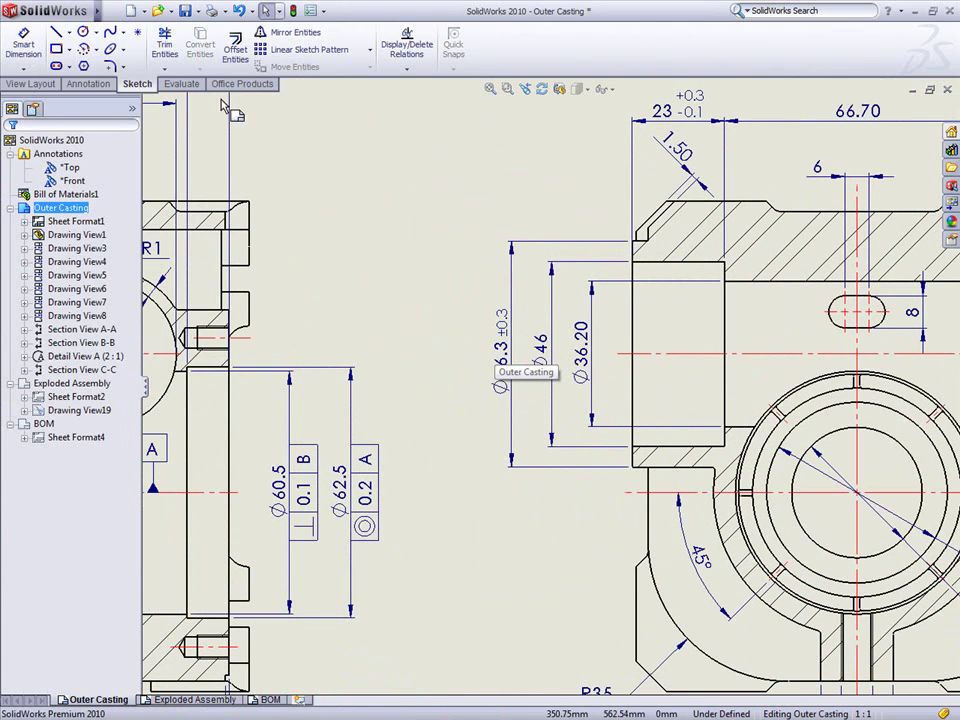
- Place a surface finish symbol below the Ø56.3 dimension
click(90, 84)
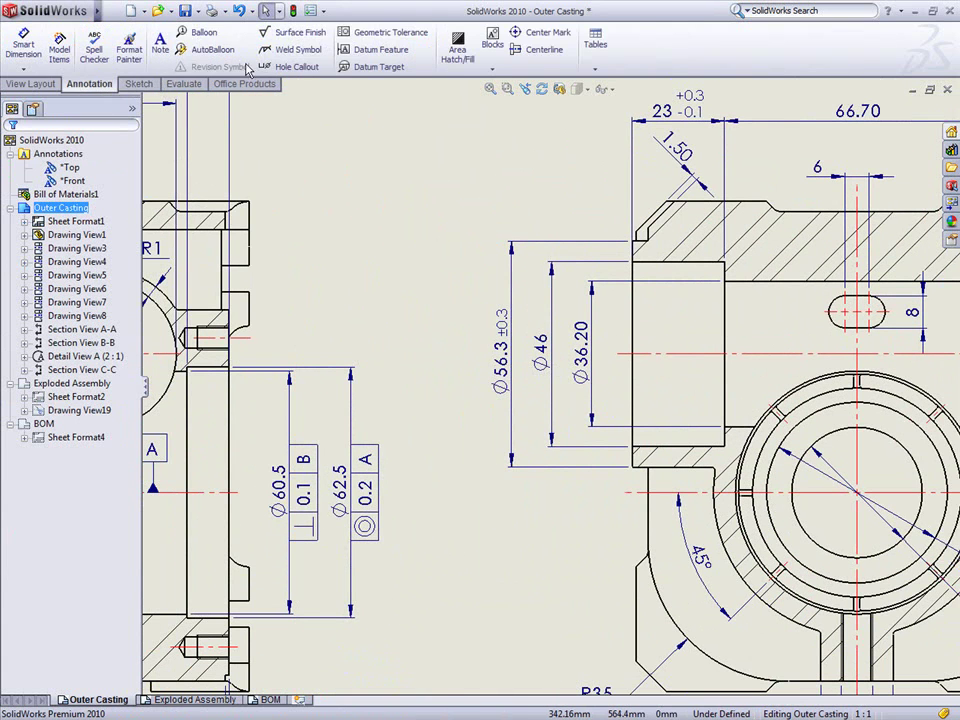
click(297, 32)
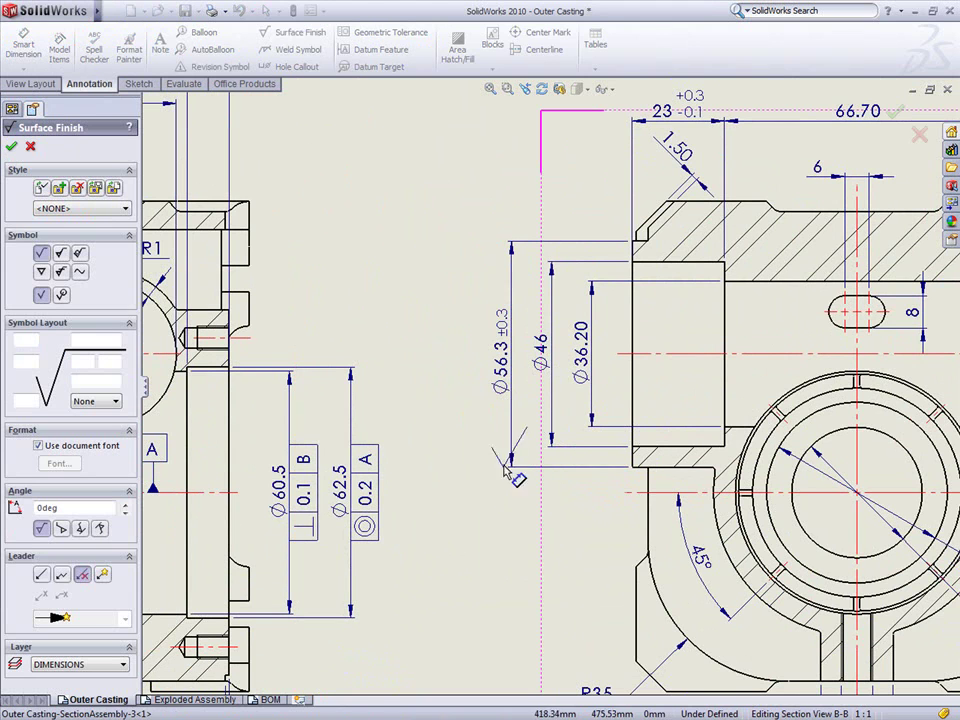
click(484, 507)
key(Escape)
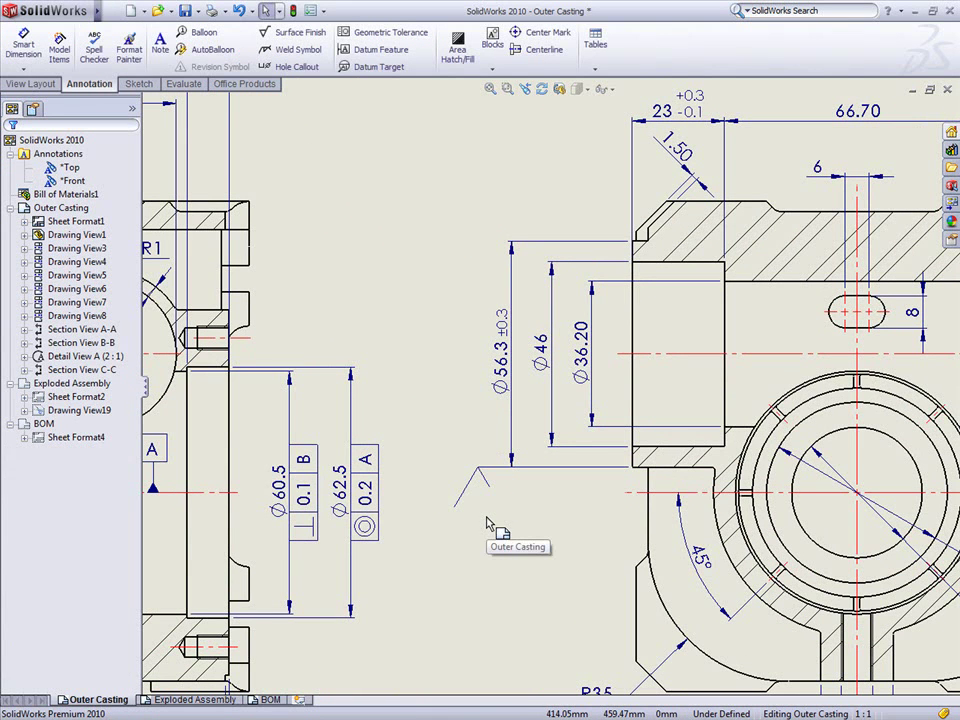
- Reattach the ⊥ 0.1 B tolerance frame from Ø60.5 to Ø56.3
click(304, 488)
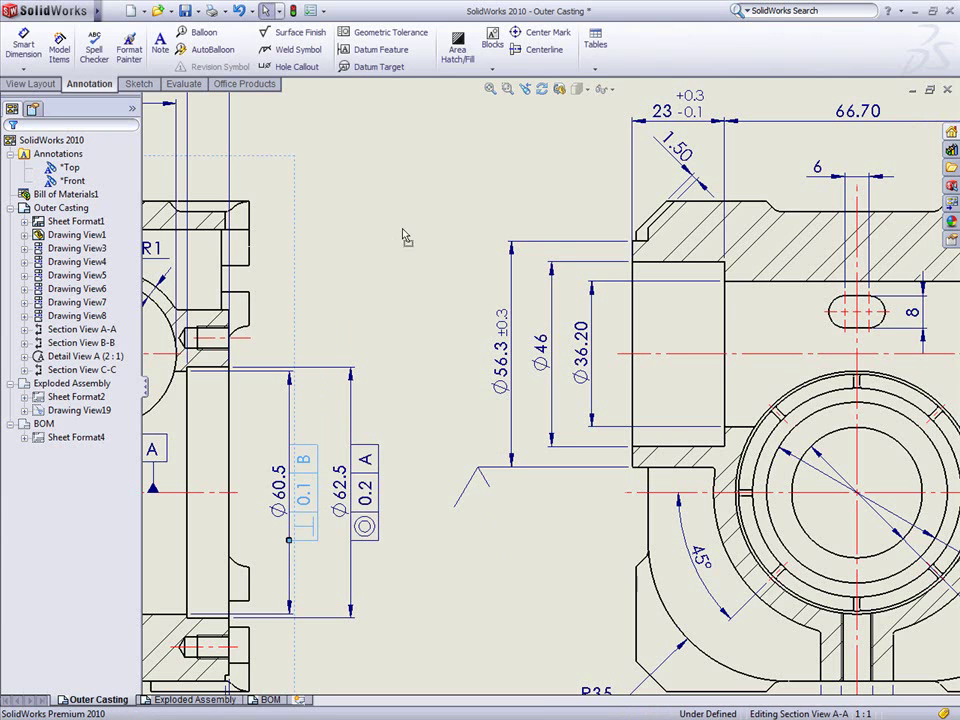
drag(404, 236, 390, 215)
click(396, 162)
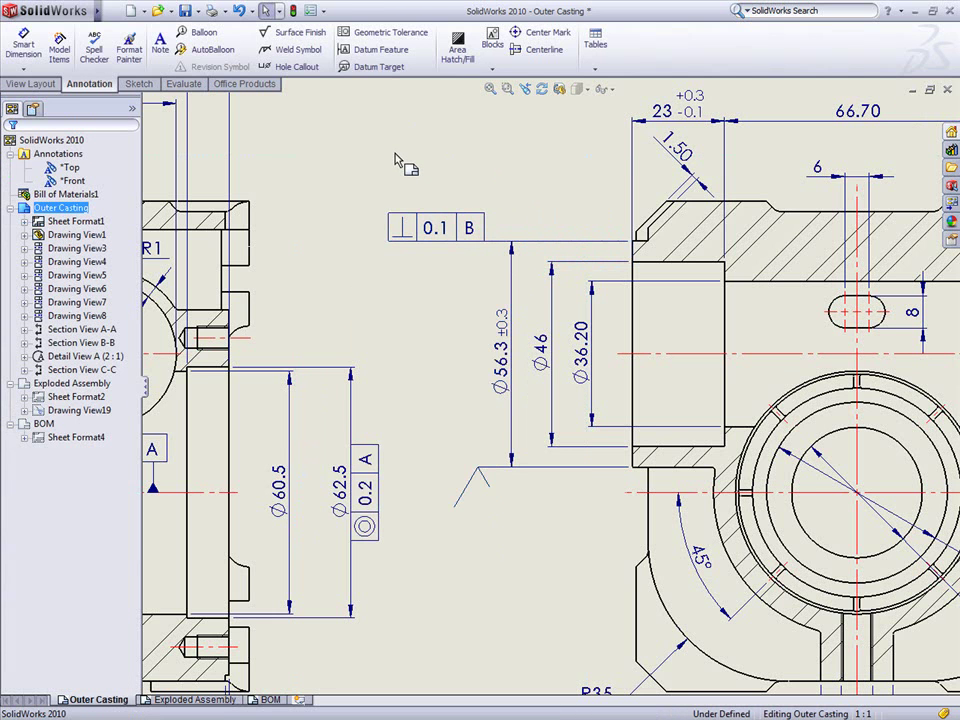
- Put center marks on the front view's four corner holes and the slot by R5
ctrl+middle_drag(256, 444, 710, 147)
mouse_move(358, 432)
ctrl+middle_down()
mouse_move(570, 347)
mouse_move(647, 360)
ctrl+middle_up()
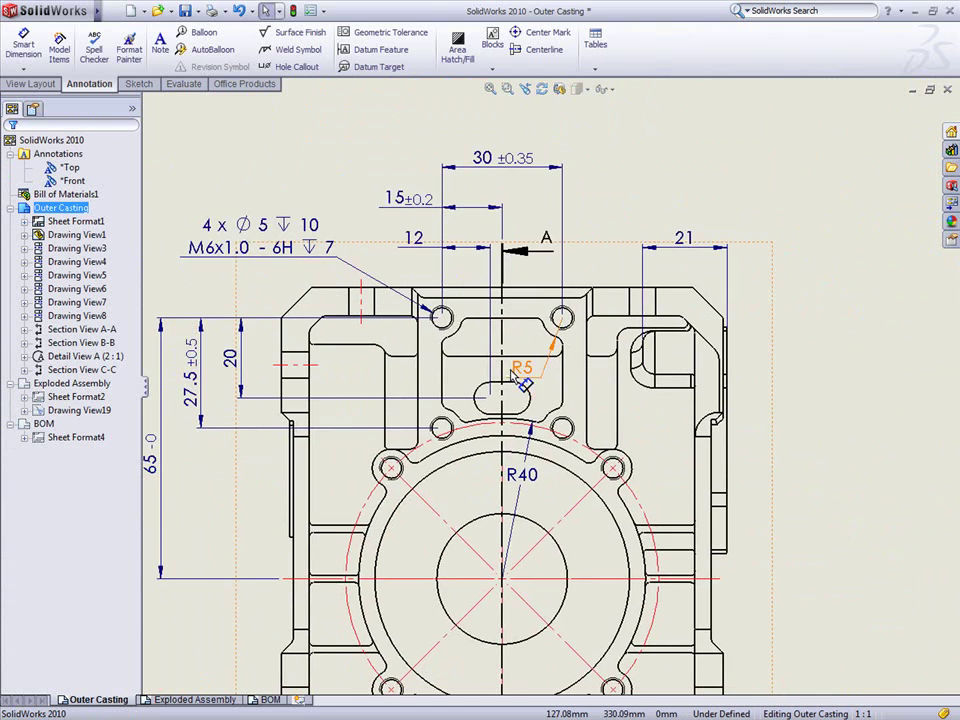
scroll(508, 375, down, 3)
scroll(507, 374, down, 1)
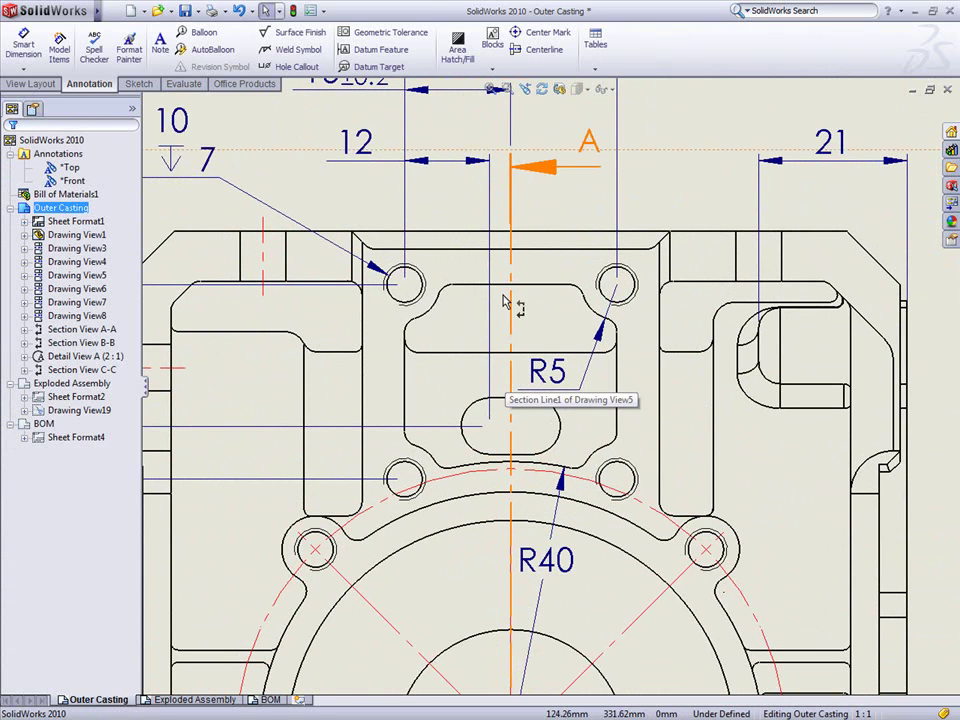
click(516, 32)
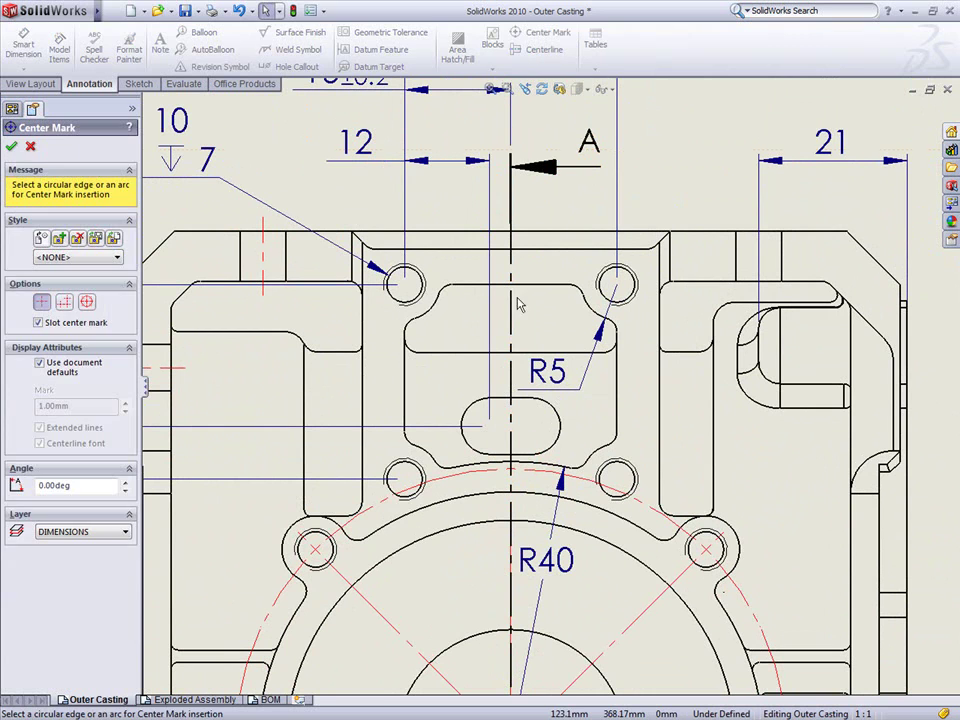
click(393, 497)
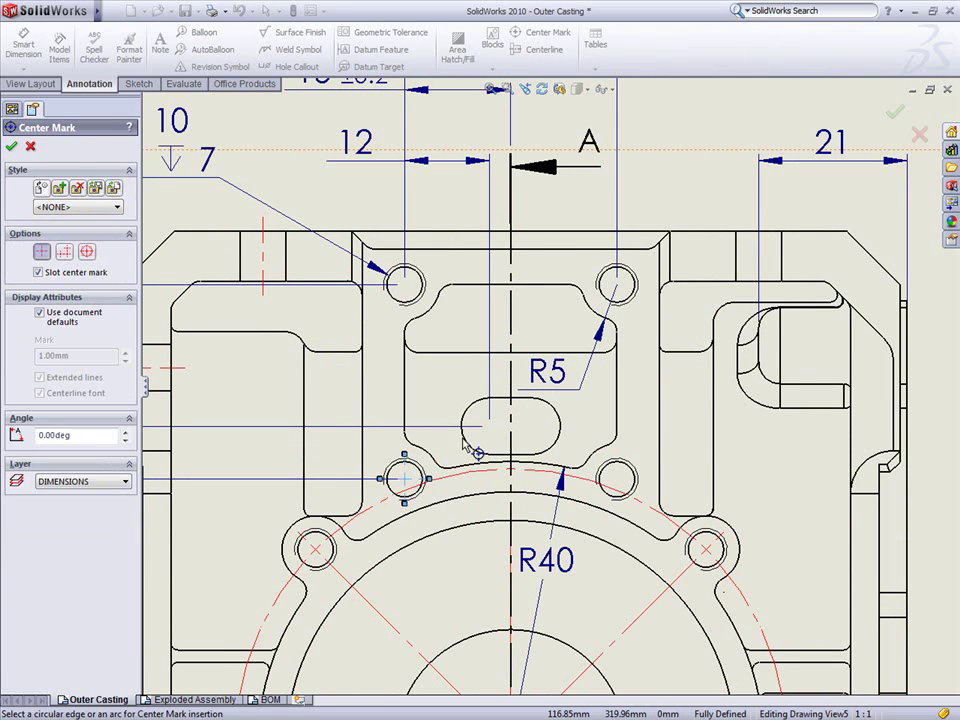
click(560, 433)
click(607, 500)
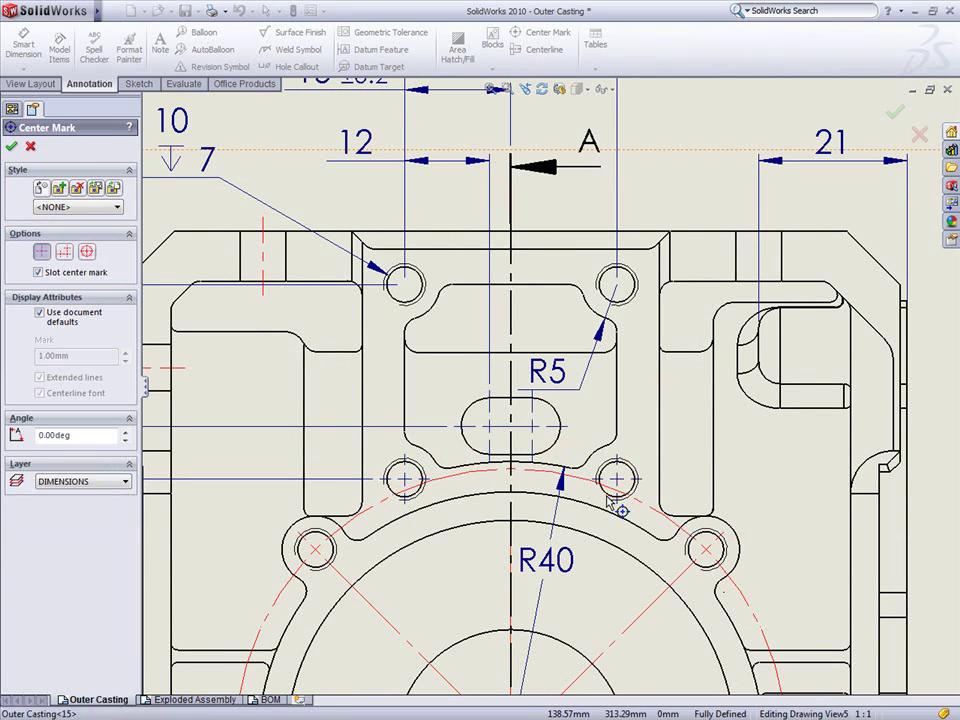
click(601, 305)
click(408, 309)
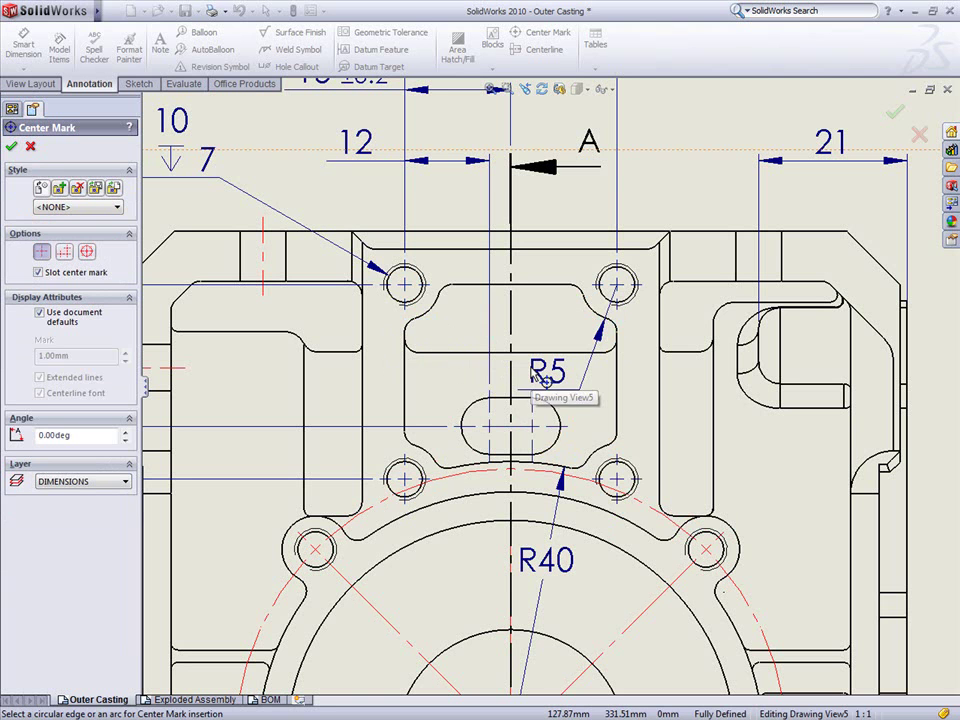
- Split RIB PATTERN REPEATED BOTH SIDES off the R0.5 note into NOTES item 4
scroll(546, 378, up, 5)
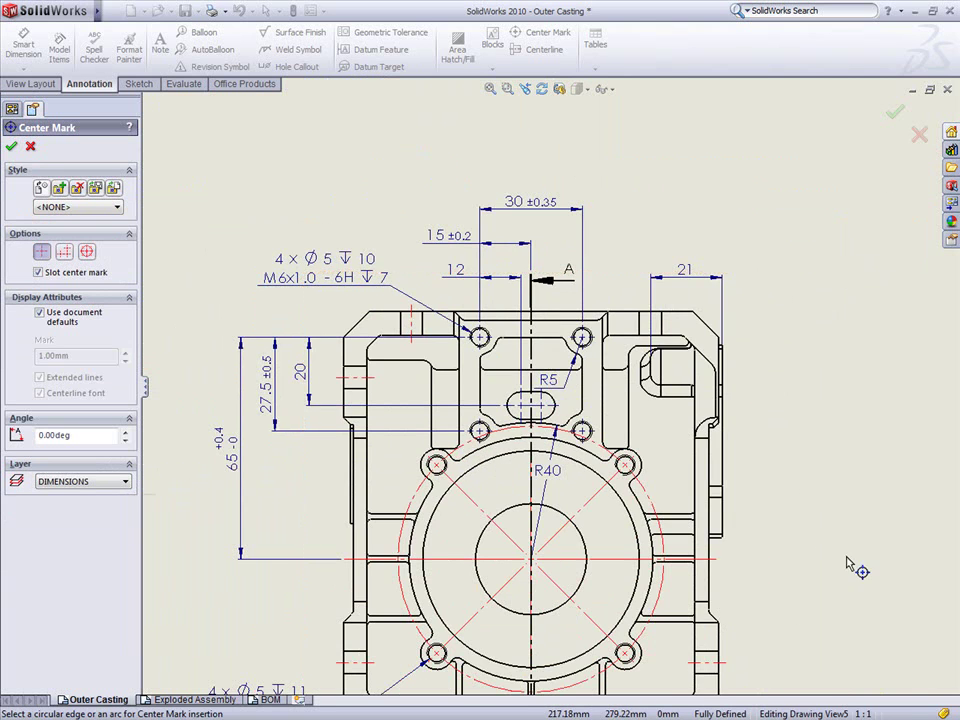
scroll(853, 568, down, 2)
scroll(812, 478, down, 2)
ctrl+middle_drag(812, 478, 492, 221)
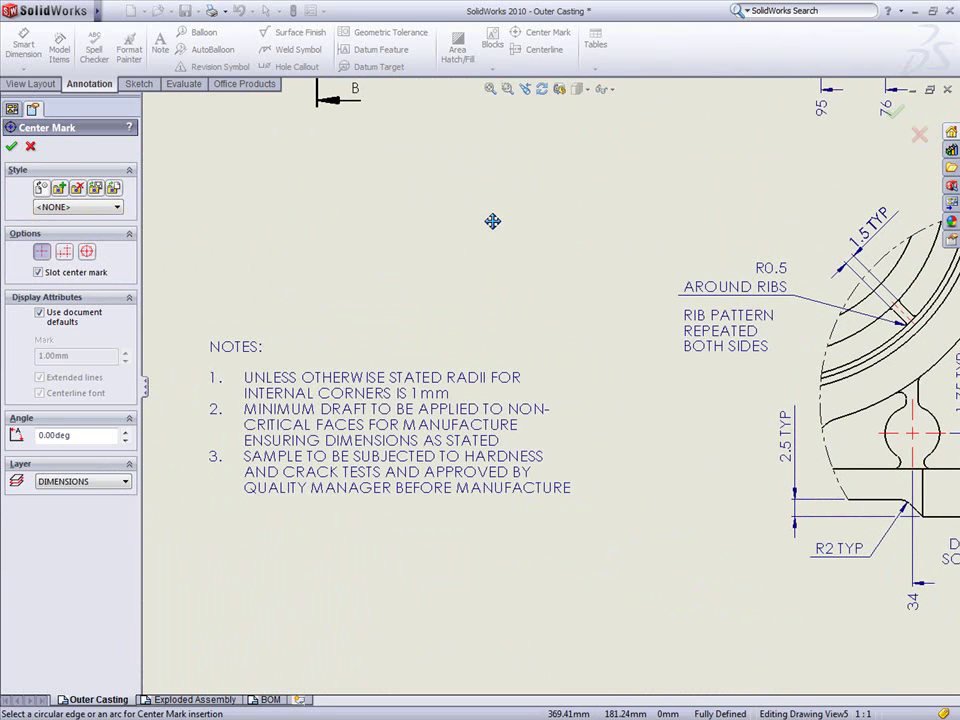
key(Escape)
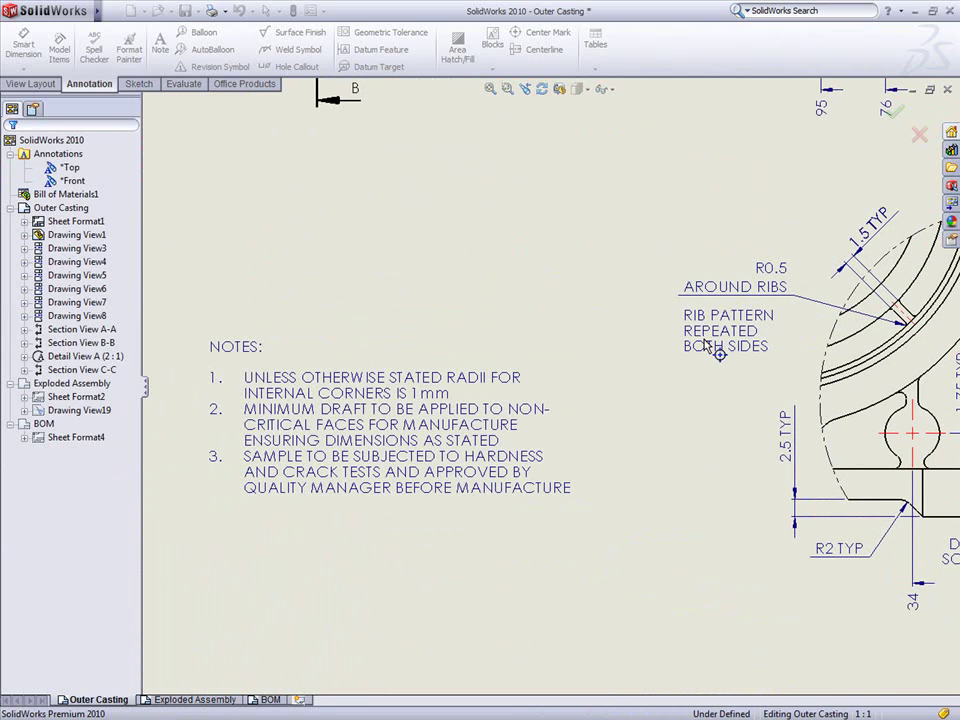
drag(719, 352, 720, 305)
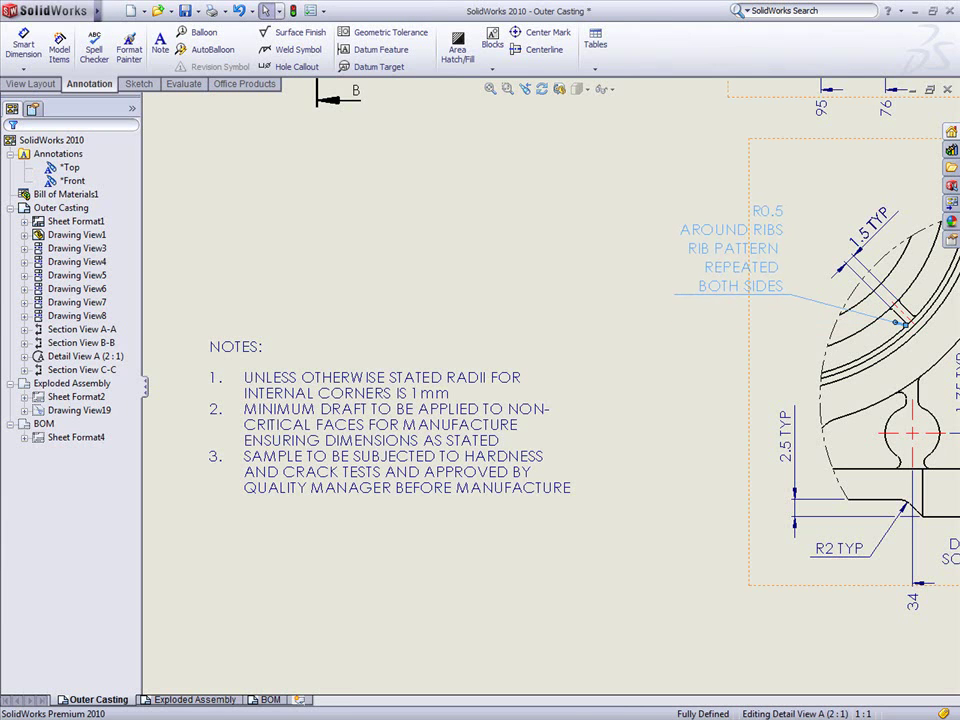
click(705, 270)
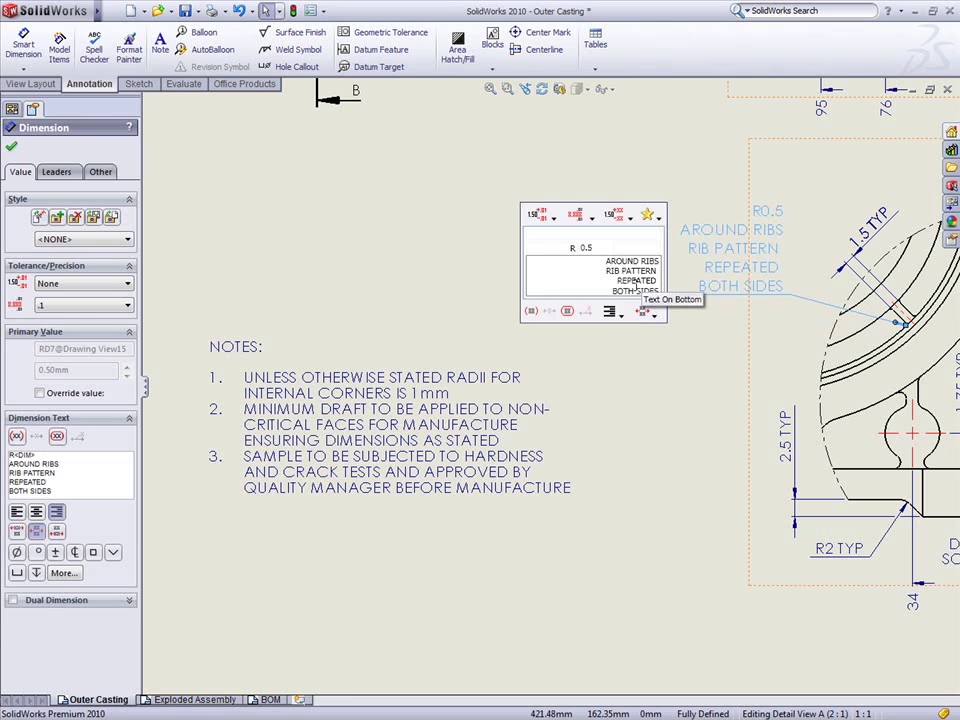
click(706, 325)
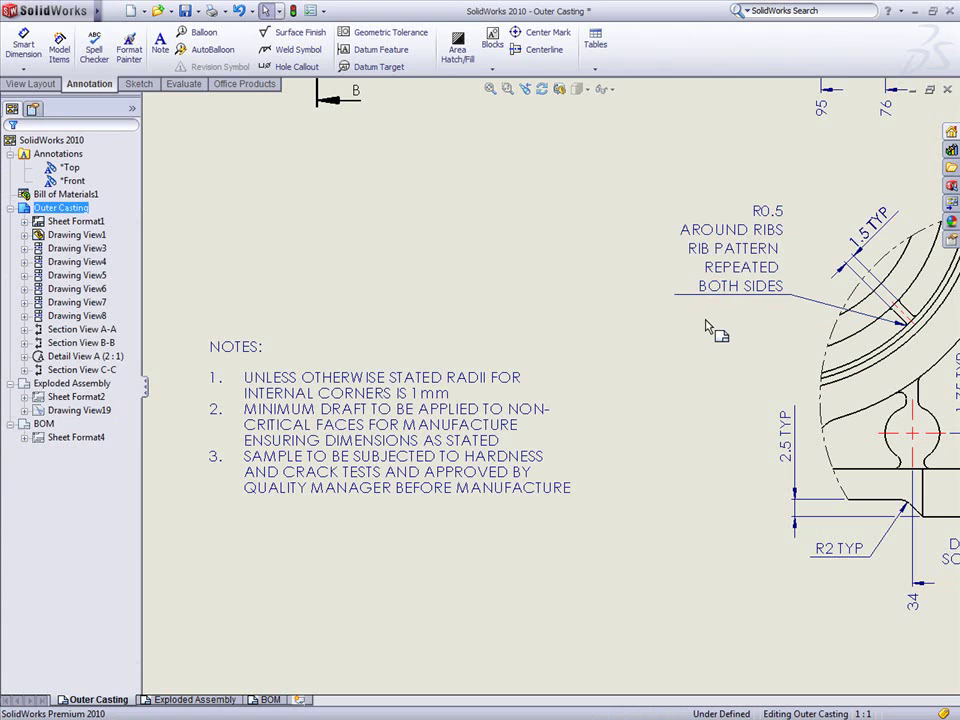
drag(711, 343, 330, 500)
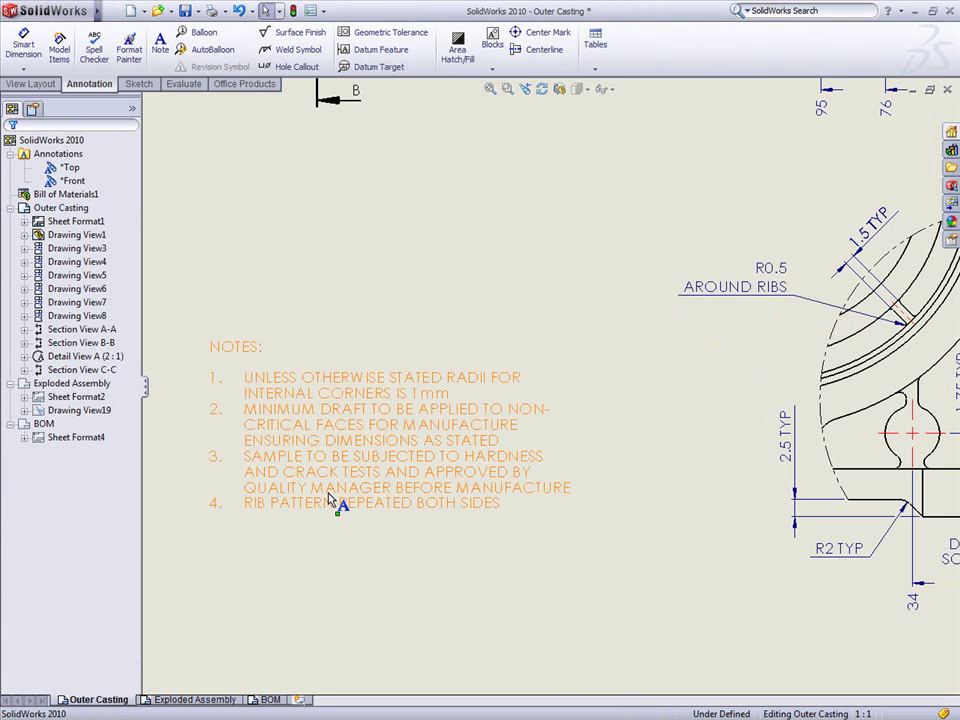
- Insert the Design Library's Debur Edges note as item 5, DEBUR AND REMOVE ALL SHARP EDGES
click(952, 150)
click(824, 129)
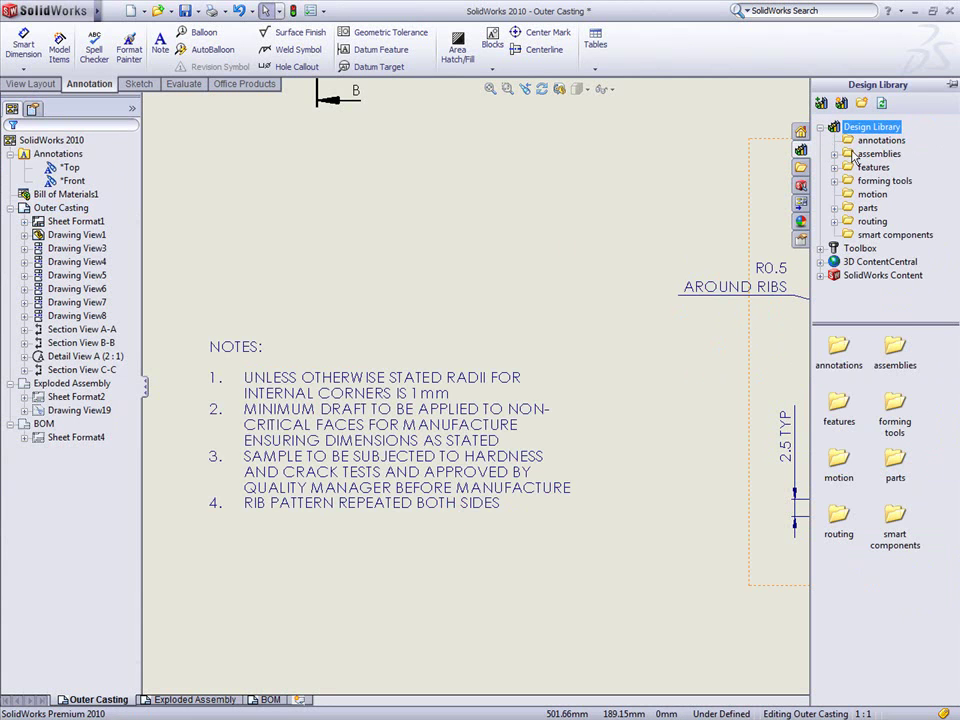
click(860, 142)
mouse_move(840, 346)
mouse_down()
mouse_move(339, 542)
mouse_move(310, 510)
mouse_move(317, 514)
mouse_up()
key(Escape)
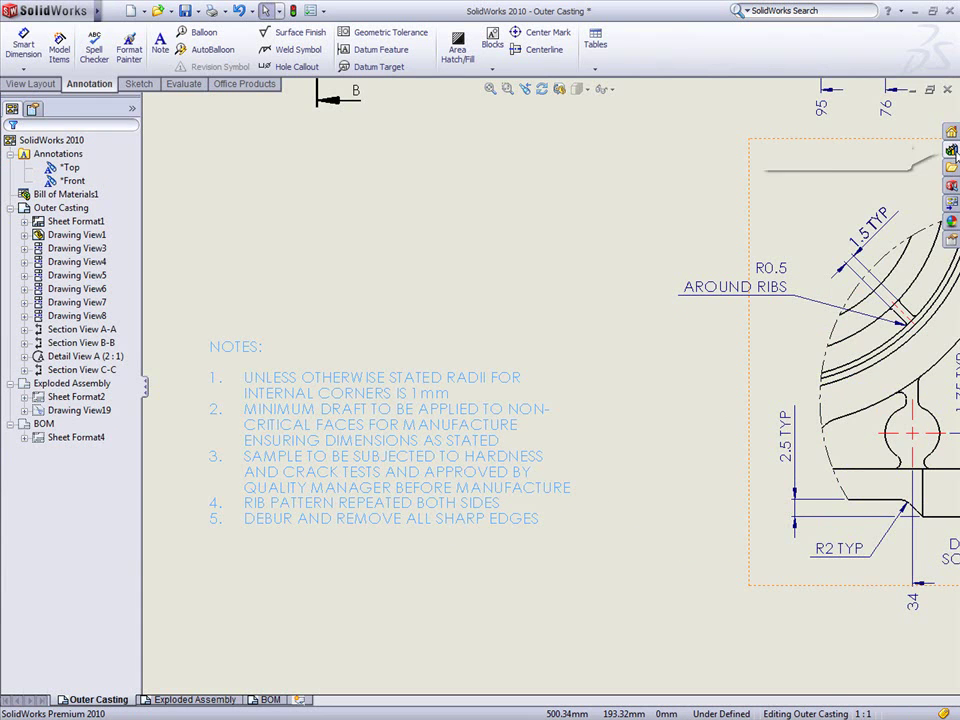
- Insert the Do Not Scale library note as item 6 and fit the sheet
click(952, 151)
mouse_move(903, 350)
mouse_down()
mouse_move(281, 533)
mouse_move(280, 518)
mouse_up()
key(Escape)
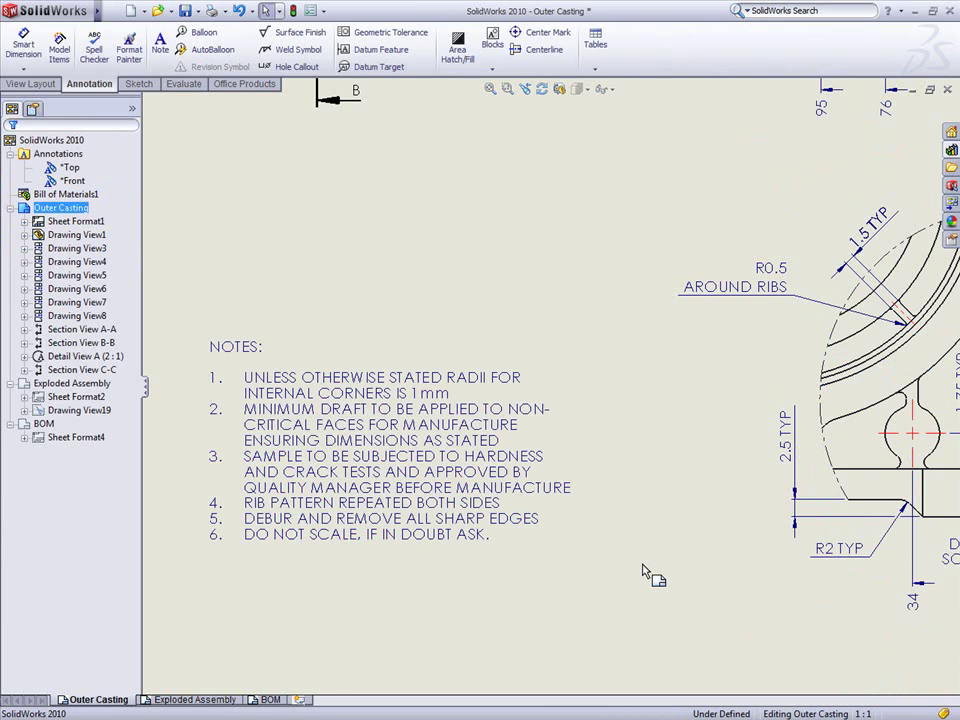
key(f)
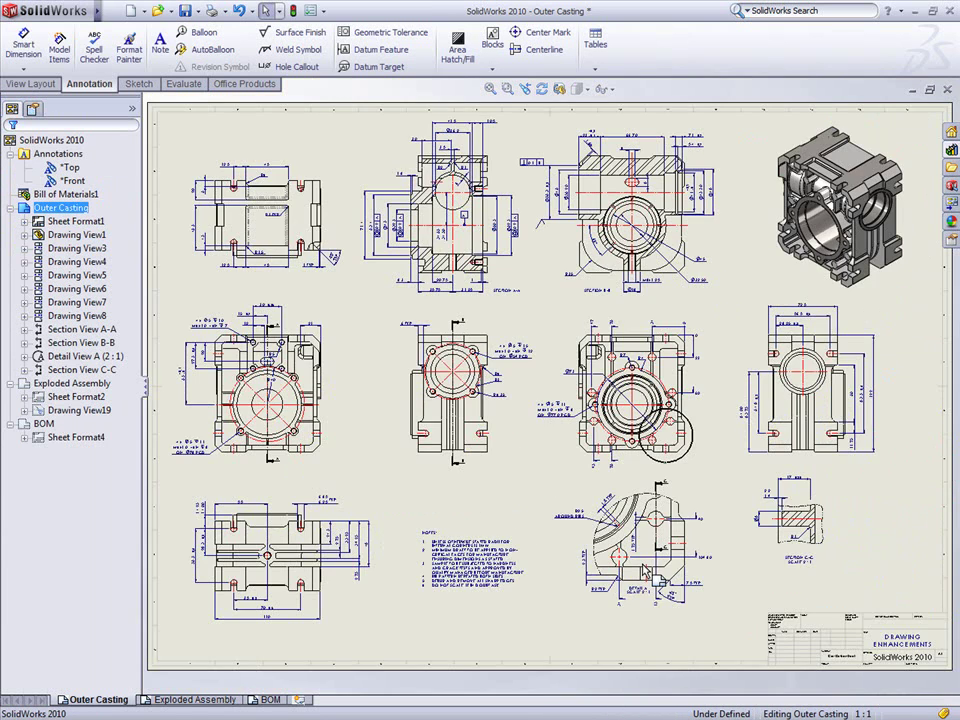
- On the Exploded Assembly sheet, circle the 7 after SHAFT in notes 1 and 2
click(195, 700)
scroll(760, 370, down, 8)
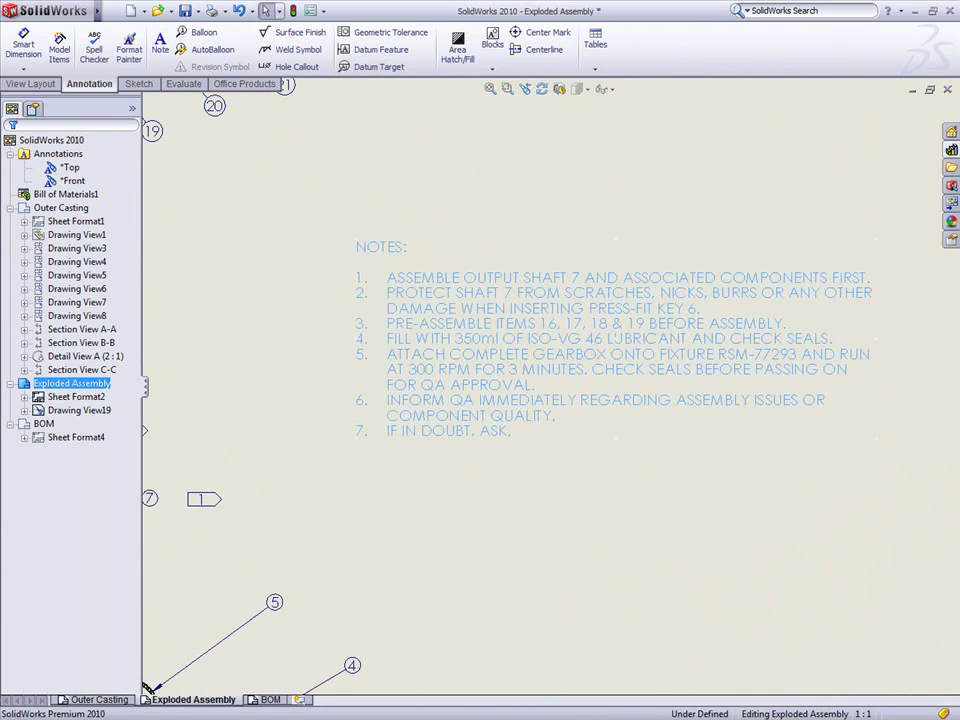
double_click(611, 336)
double_click(576, 278)
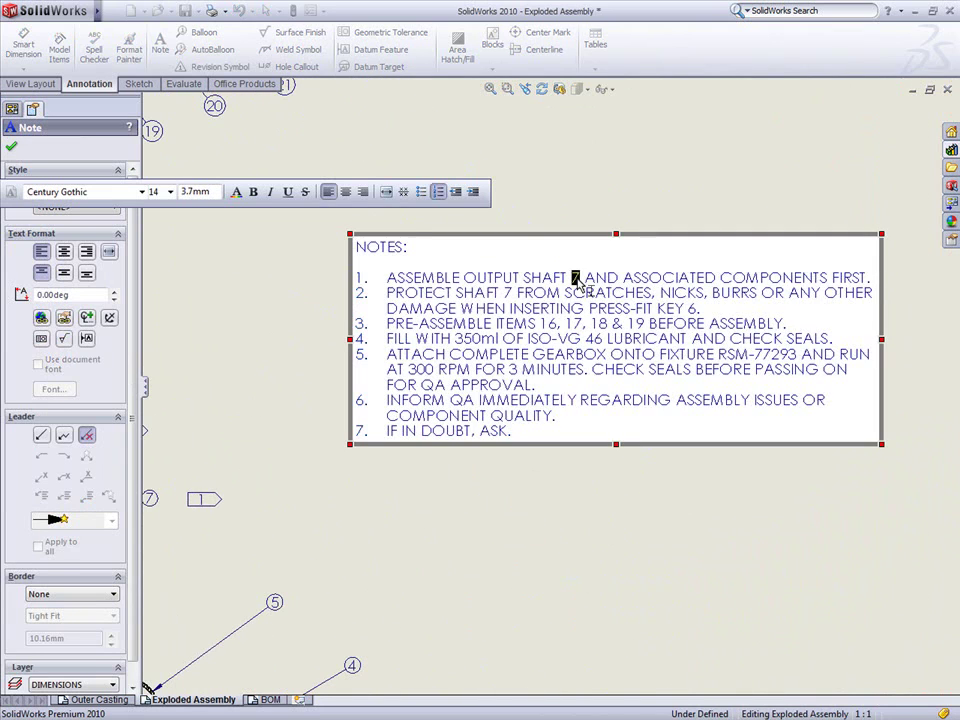
click(72, 594)
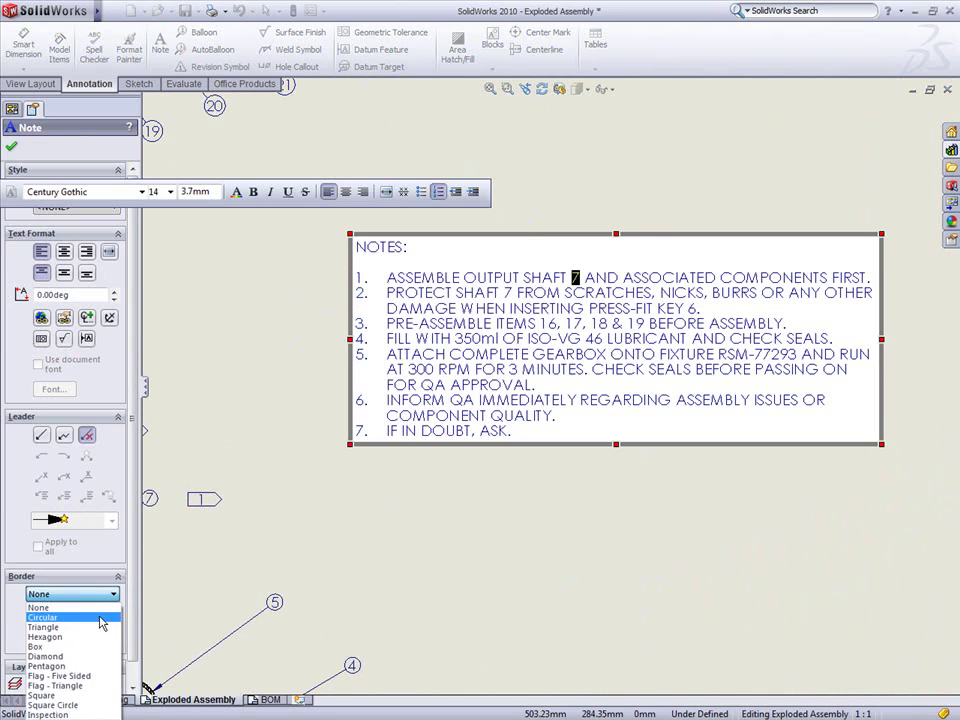
click(100, 562)
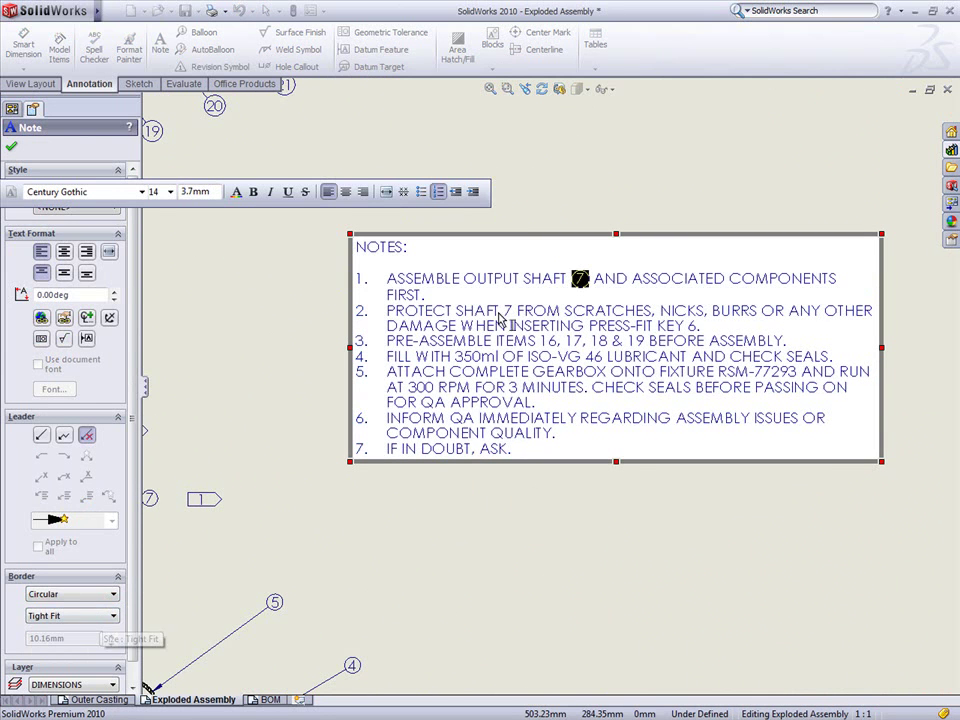
drag(500, 316, 514, 317)
click(72, 594)
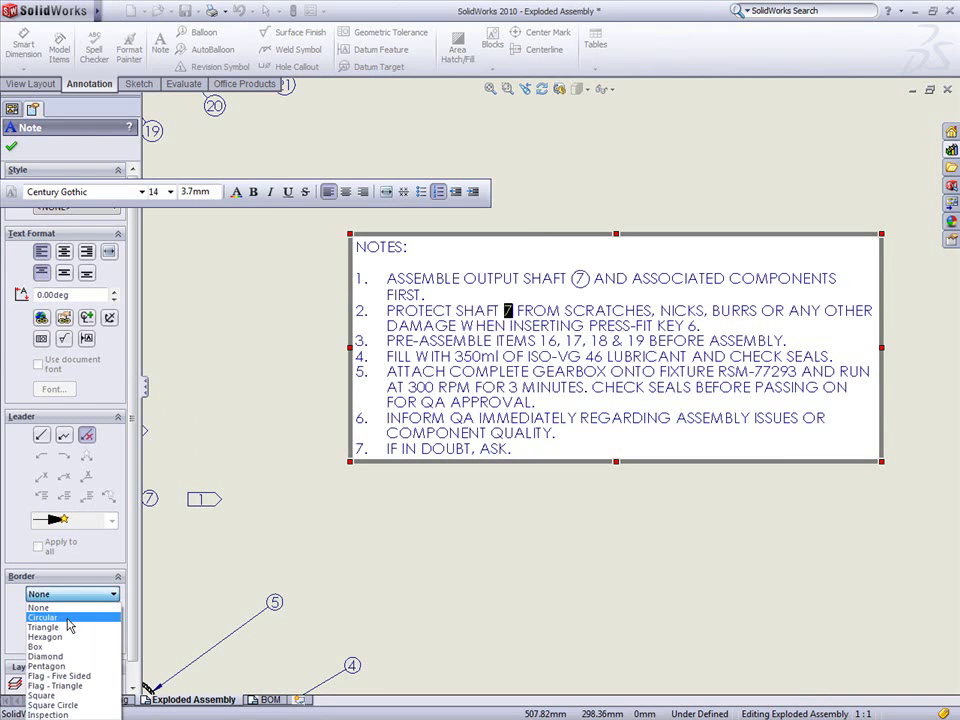
click(68, 618)
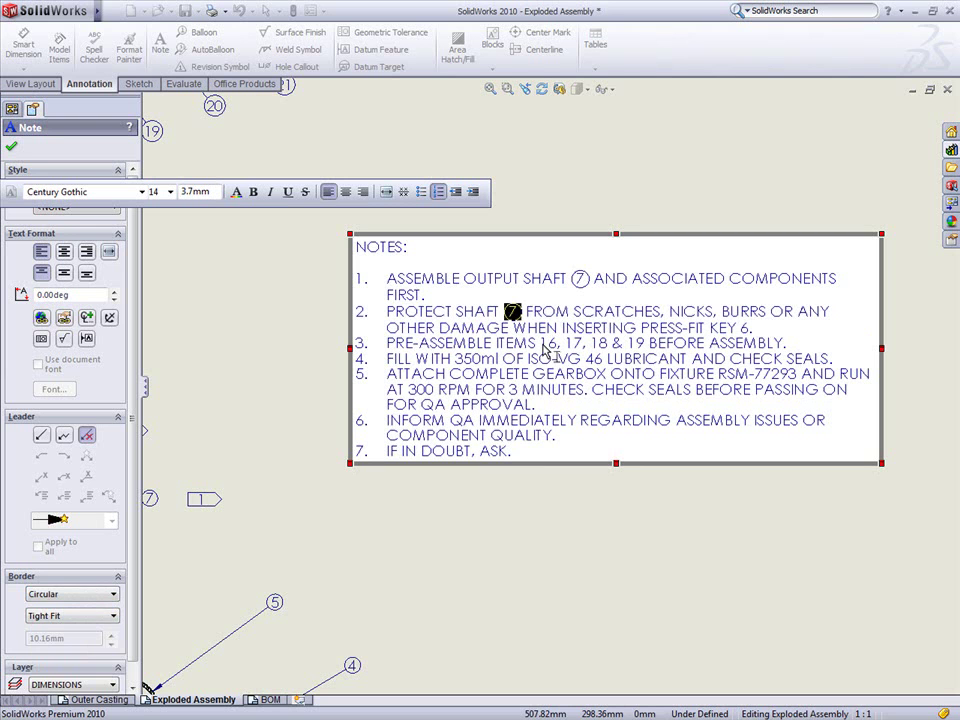
- Frame '16, 17, 18 & 19' in note 3 with an inspection border
drag(541, 345, 650, 347)
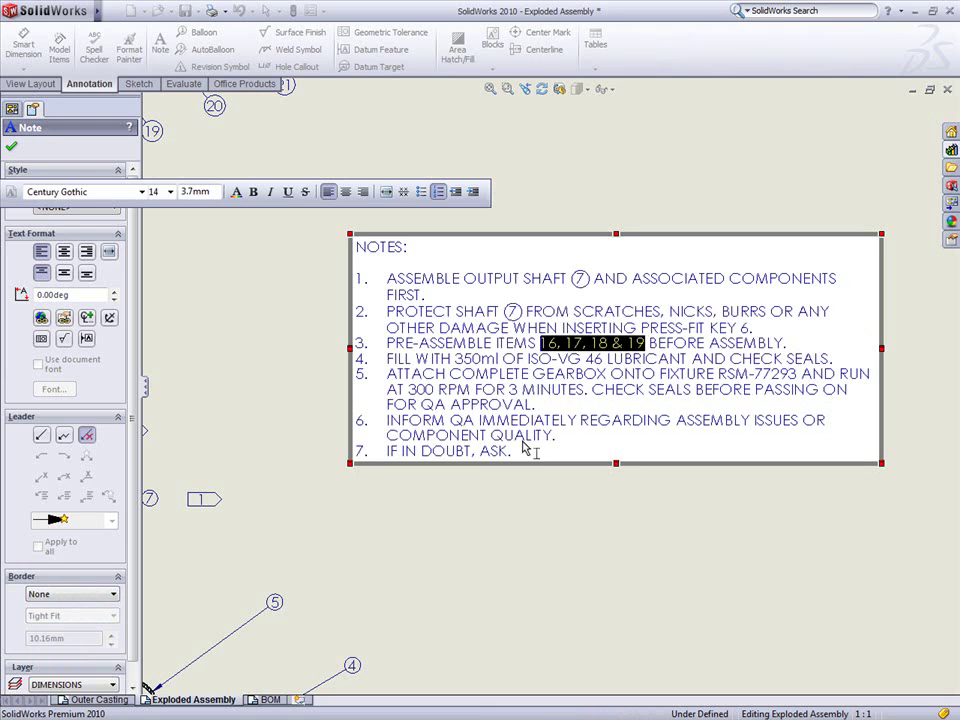
click(72, 594)
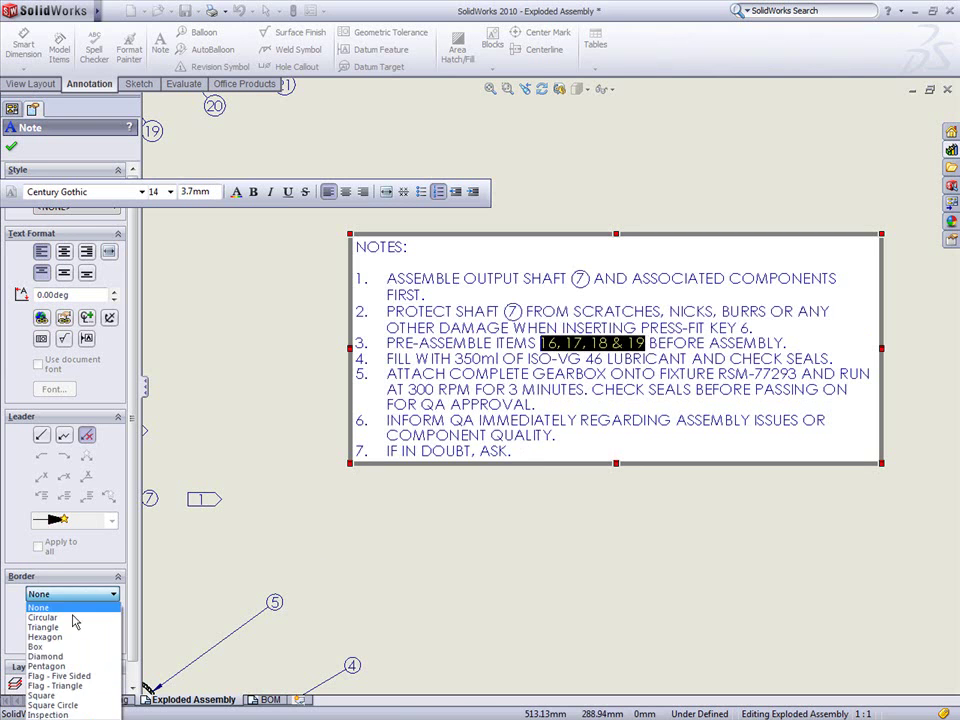
click(64, 714)
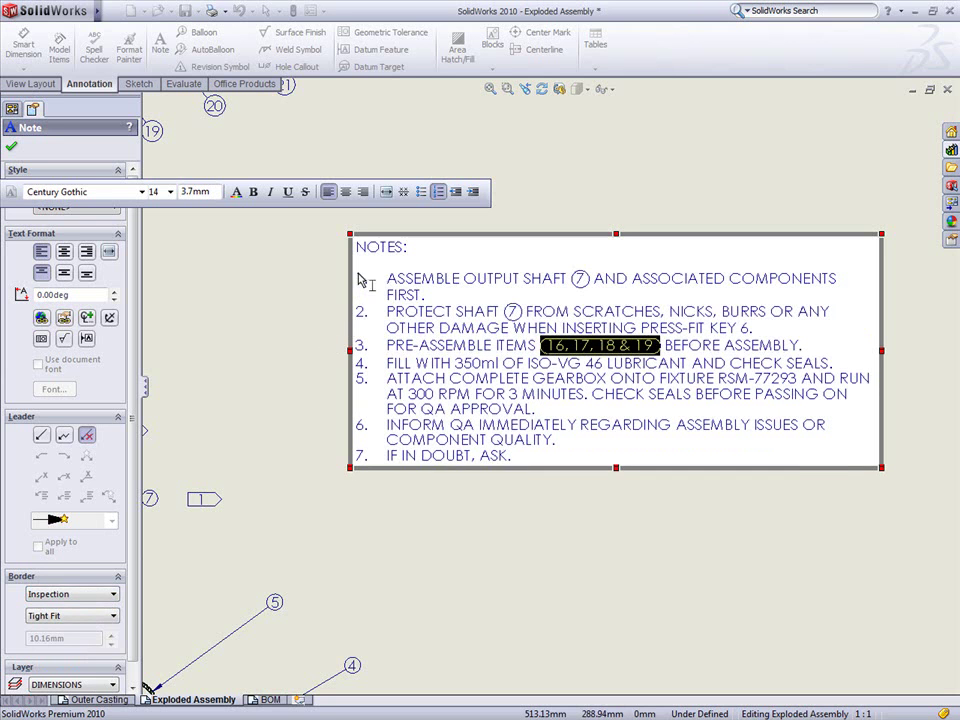
- Give note numbers 1 and 2 five-sided flag borders and close the note
drag(358, 278, 386, 279)
click(72, 594)
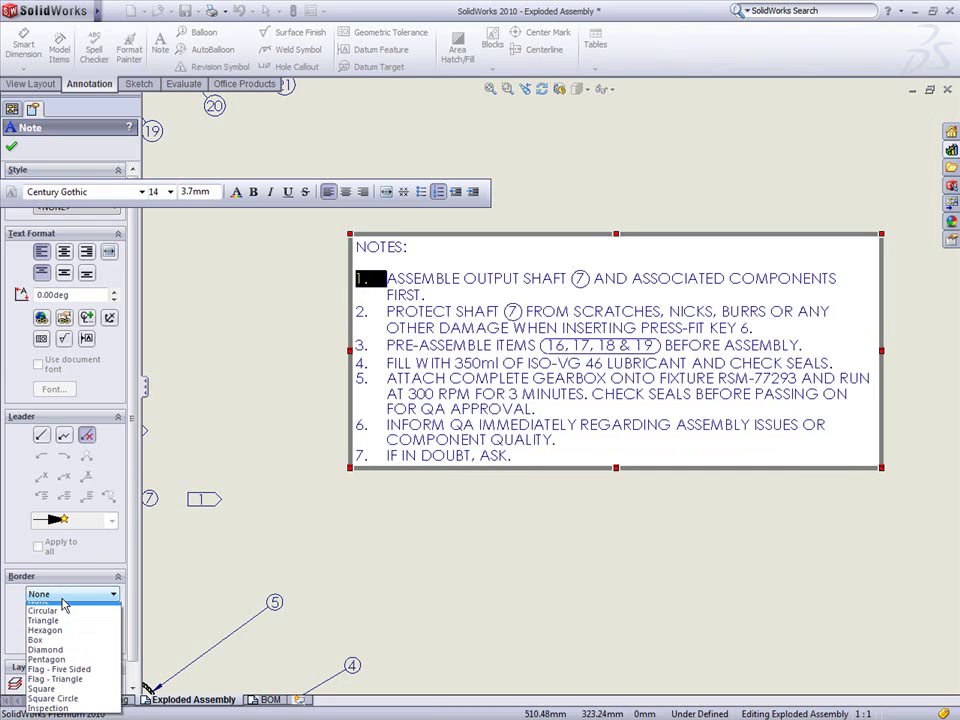
click(58, 676)
drag(358, 319, 385, 319)
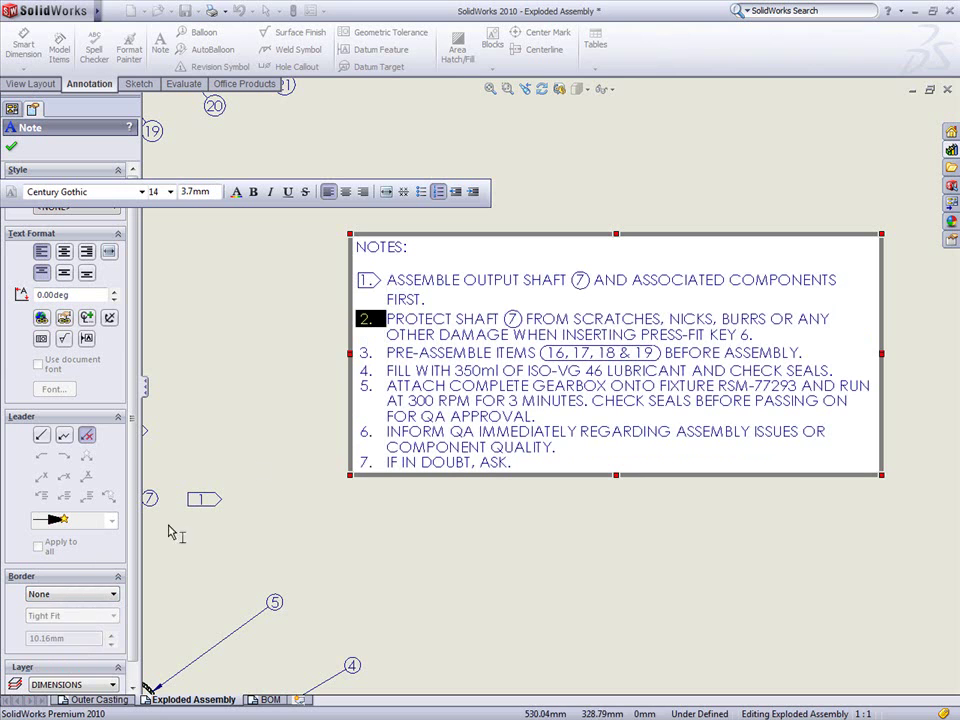
click(72, 594)
click(58, 675)
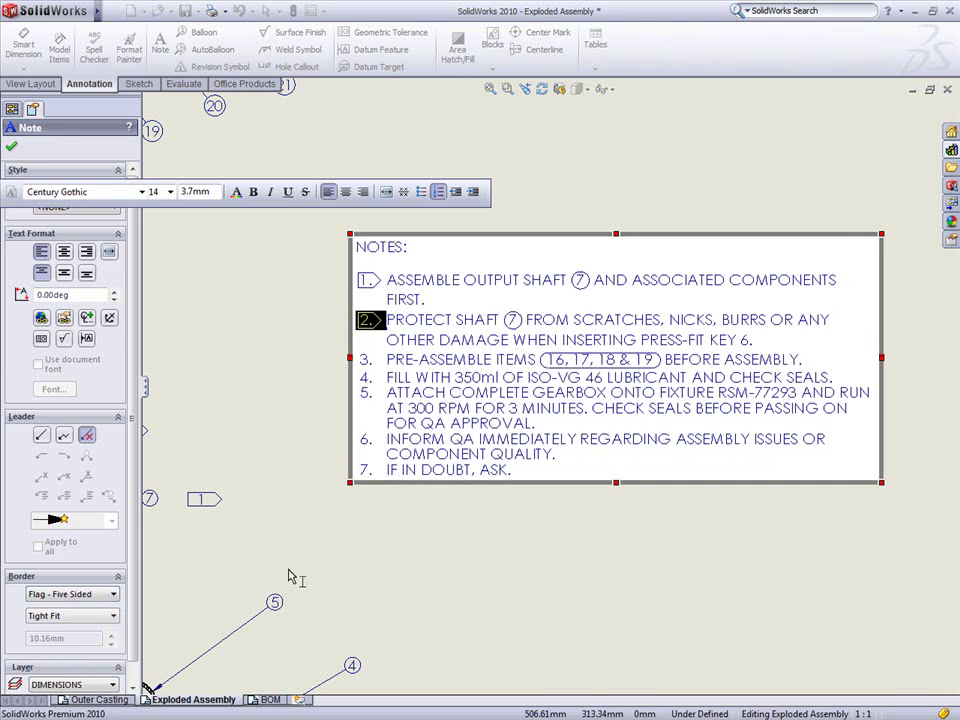
click(371, 577)
mouse_move(371, 577)
middle_down()
mouse_move(574, 238)
mouse_move(557, 219)
mouse_move(519, 210)
middle_up()
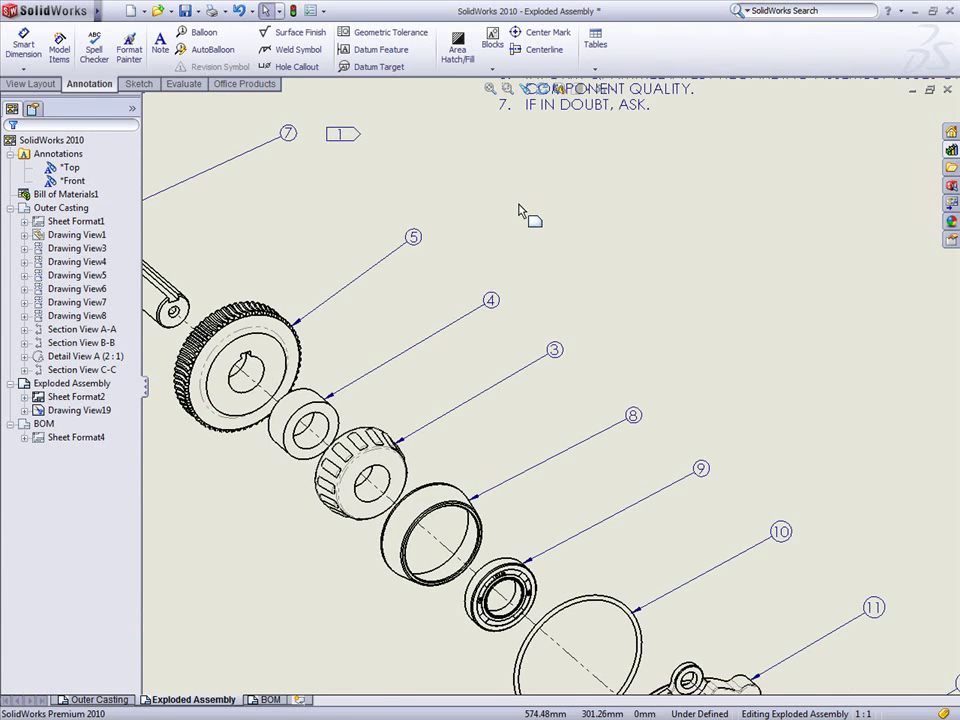
- Give all balloons in the exploded assembly view a larger custom size
scroll(519, 210, up, 3)
middle_drag(561, 285, 498, 232)
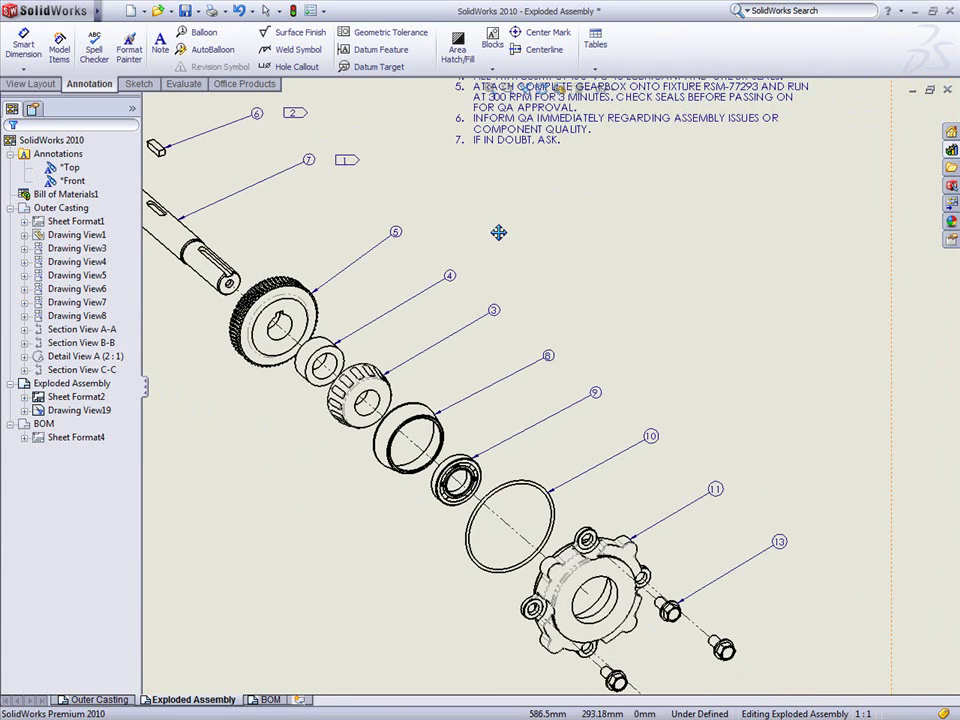
click(470, 255)
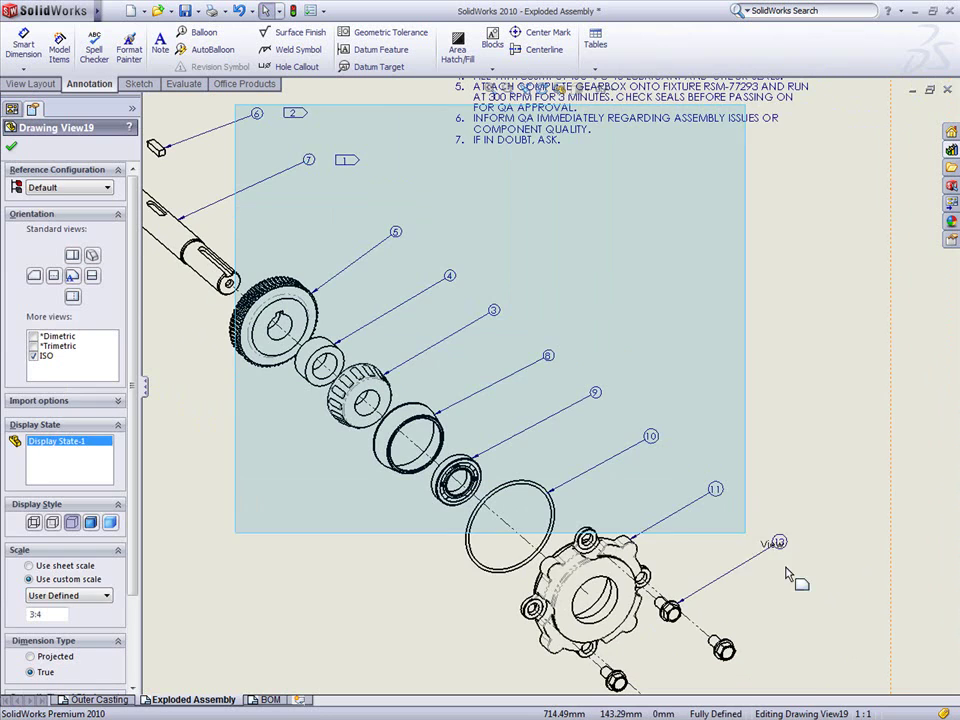
click(778, 589)
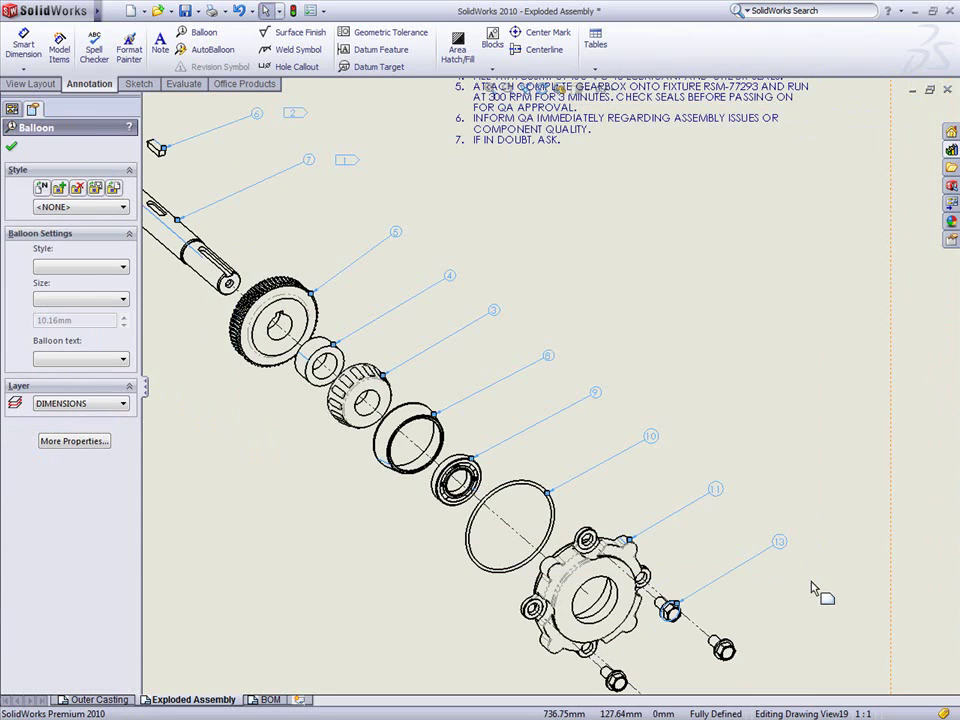
click(73, 298)
click(72, 370)
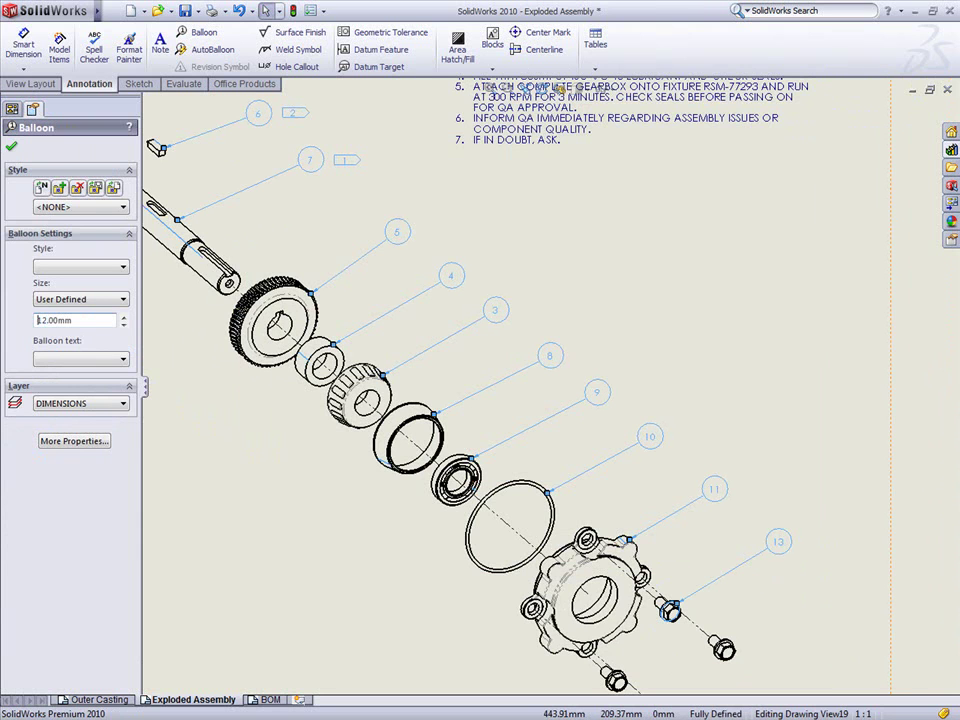
- Show quantity 2 X beside balloon 4 and 2 TIMES beside balloon 3
click(450, 283)
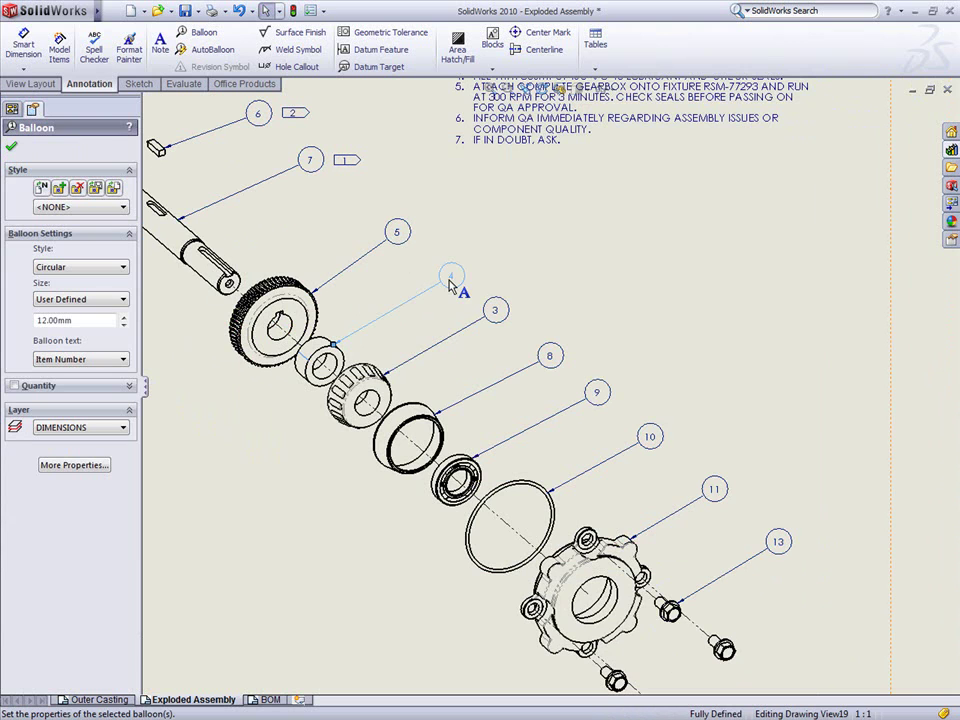
click(14, 386)
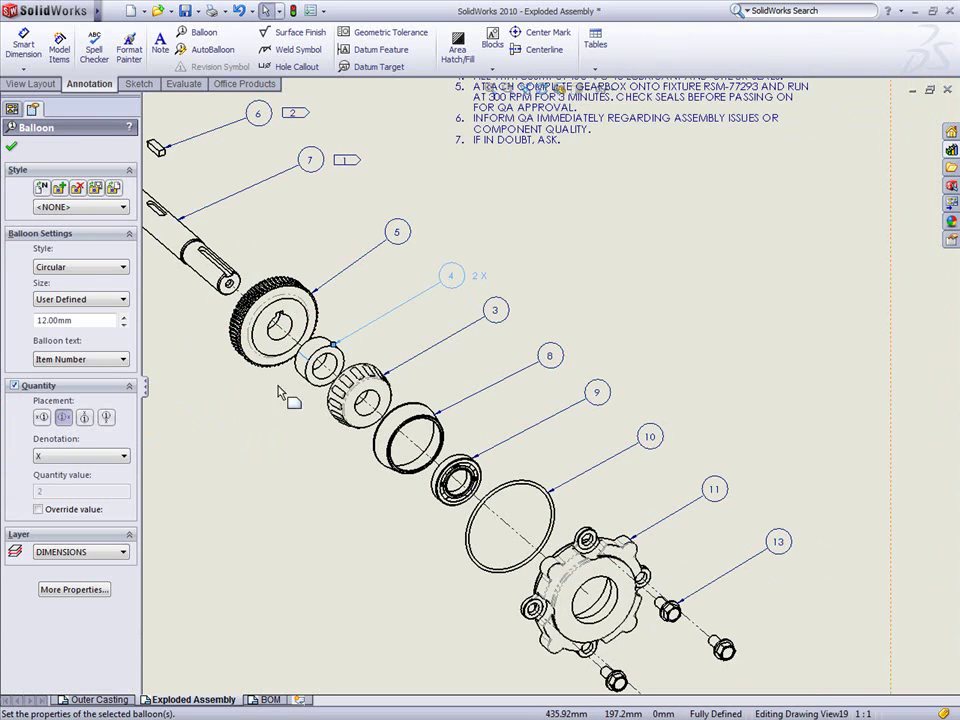
click(494, 311)
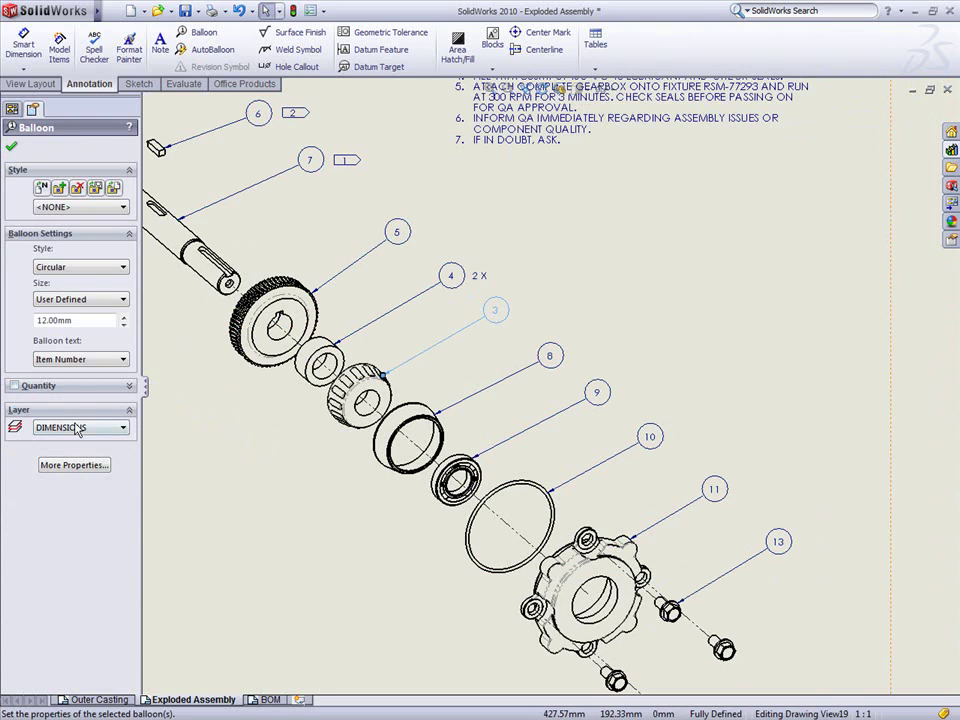
click(14, 386)
click(42, 418)
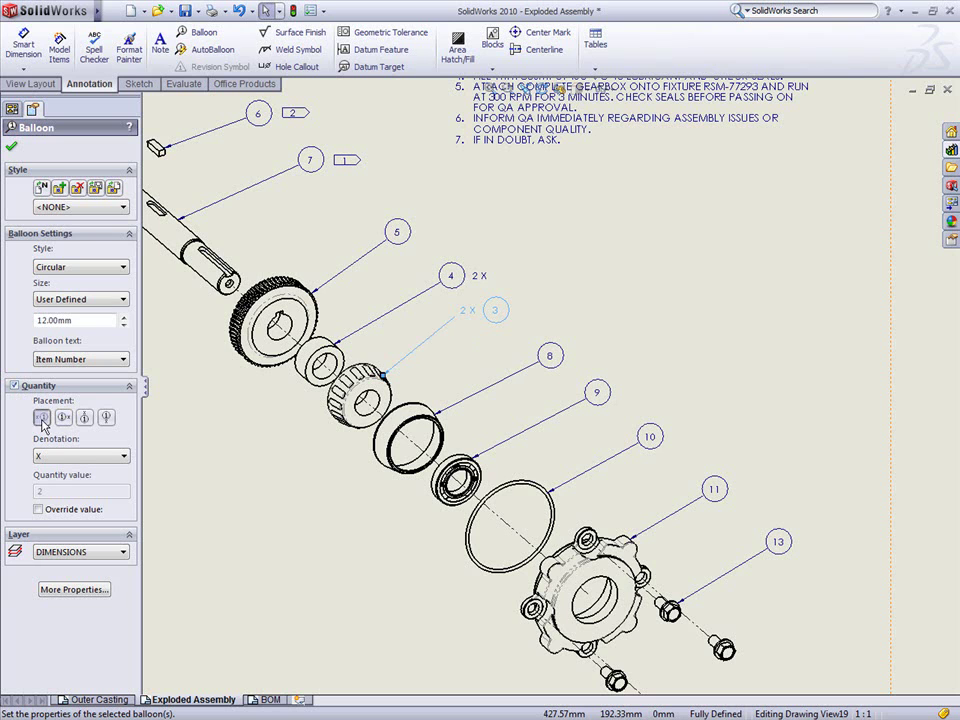
click(63, 418)
click(80, 456)
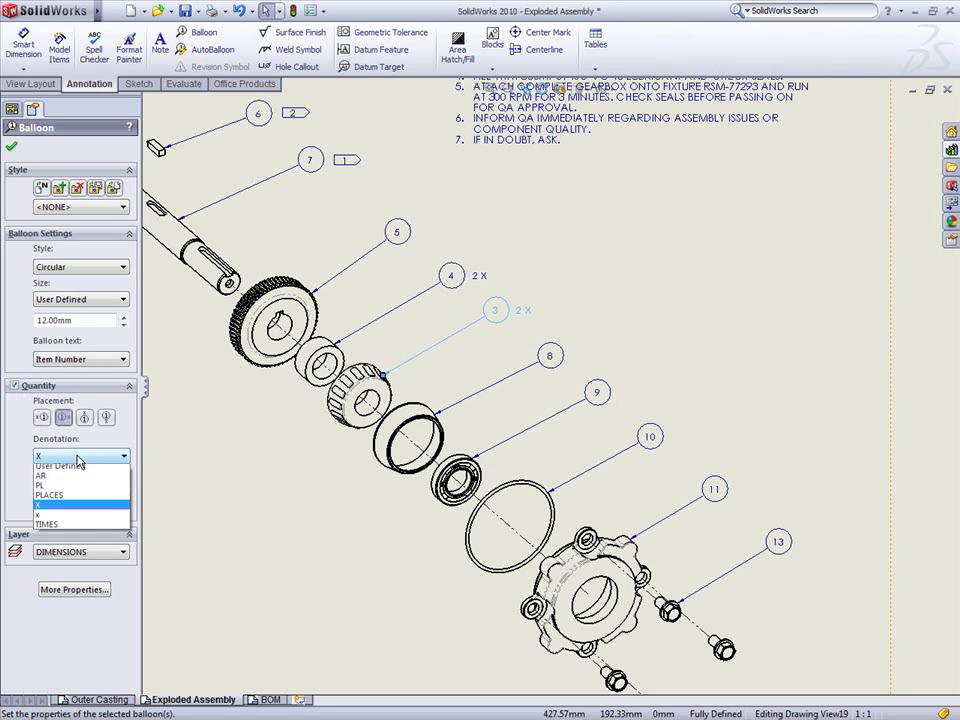
click(77, 528)
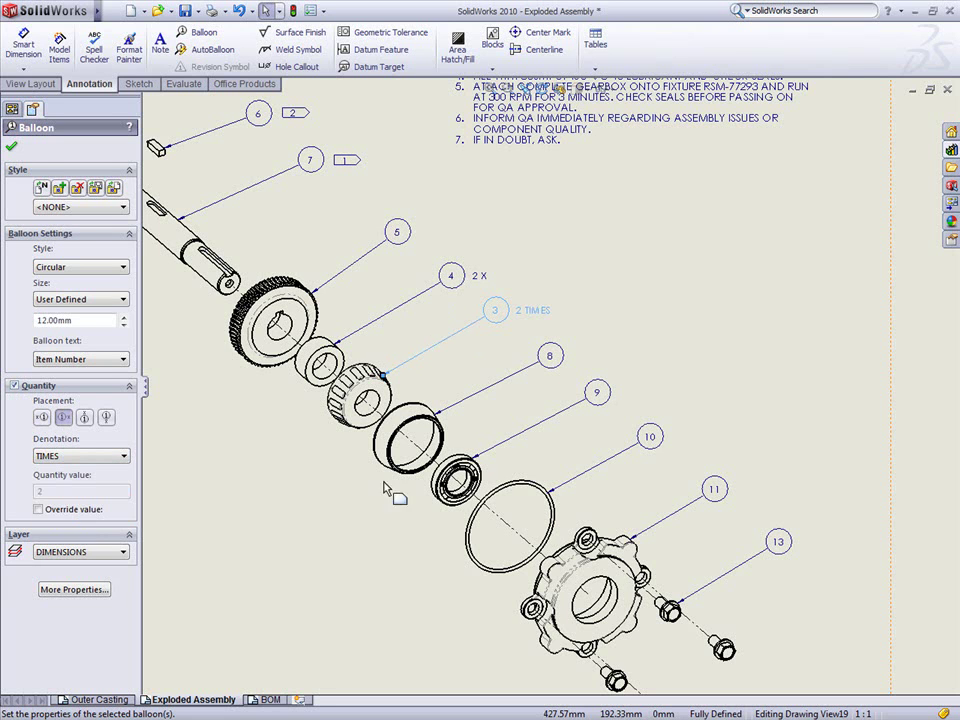
- Show balloon 8's quantity as 2 PLACES and close the Balloon PropertyManager
click(550, 360)
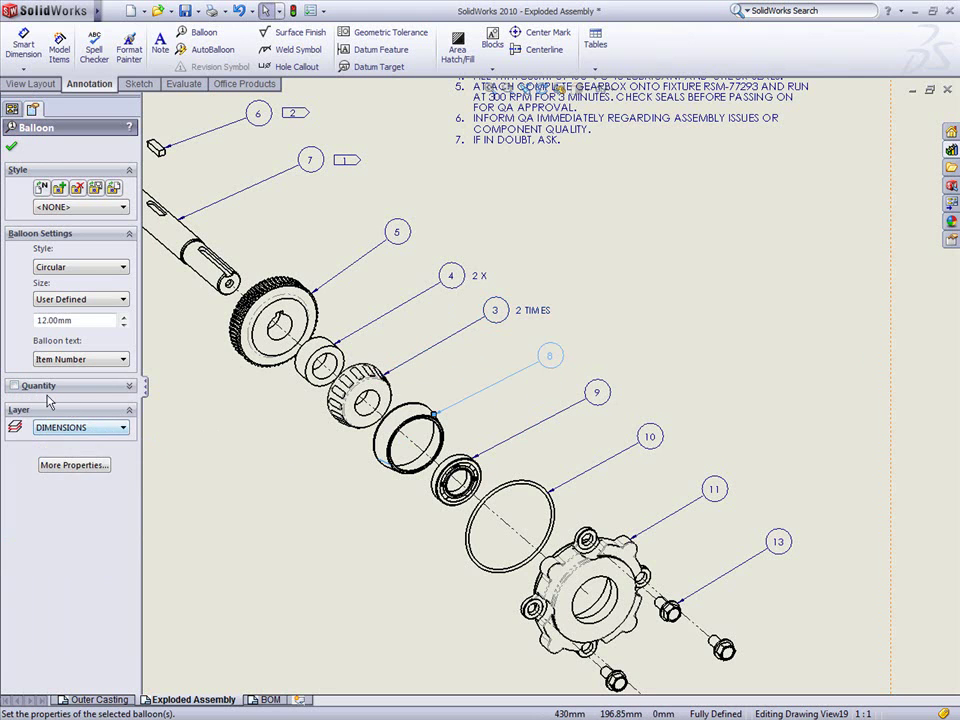
click(14, 386)
click(84, 458)
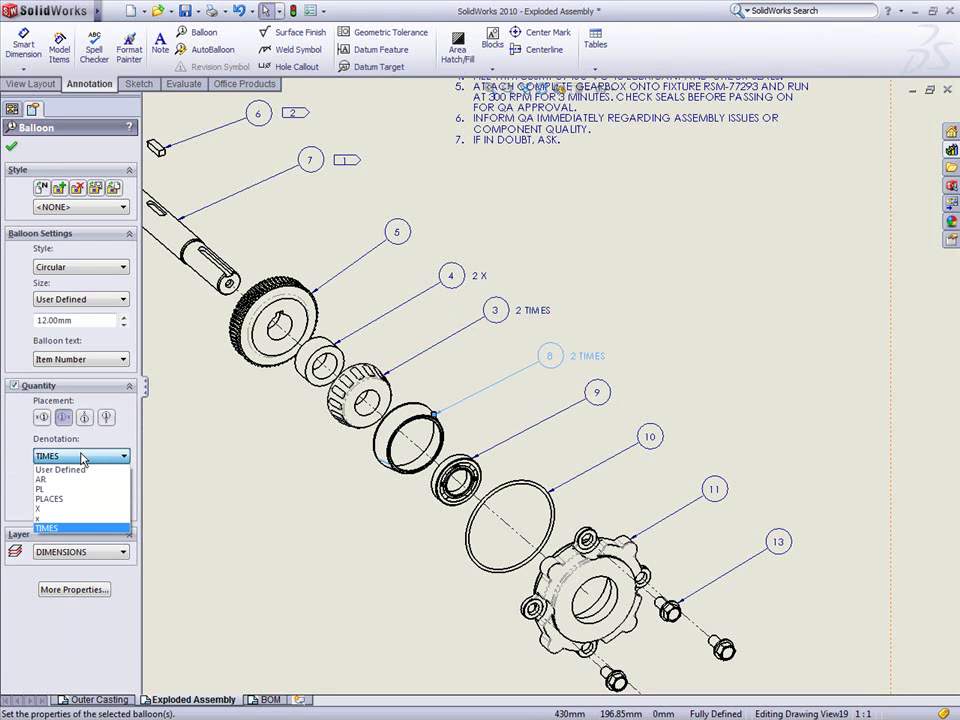
click(55, 374)
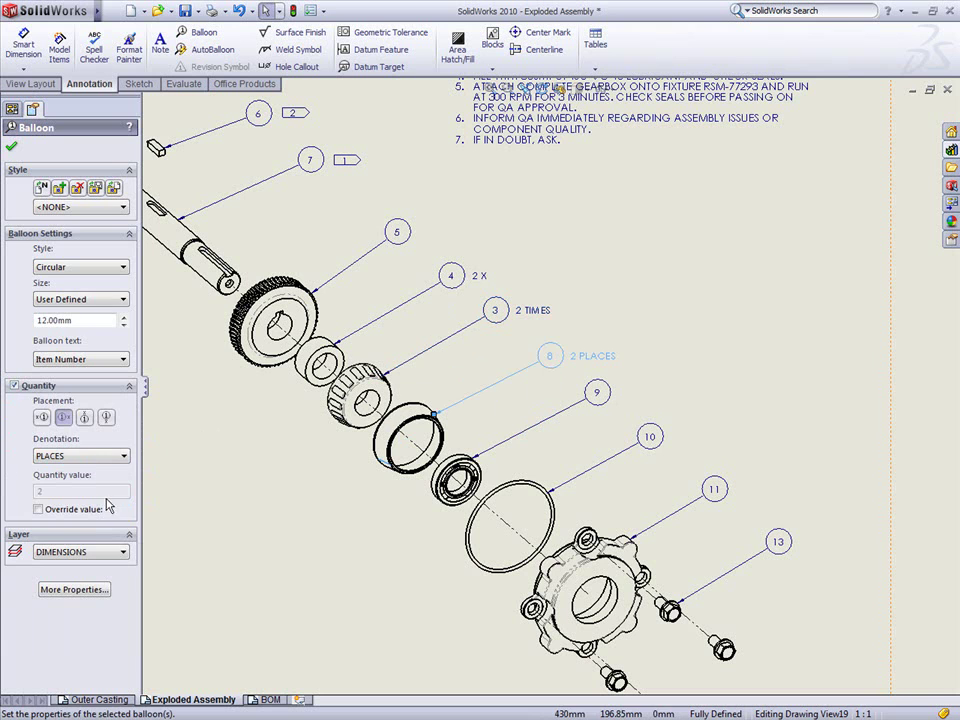
key(Escape)
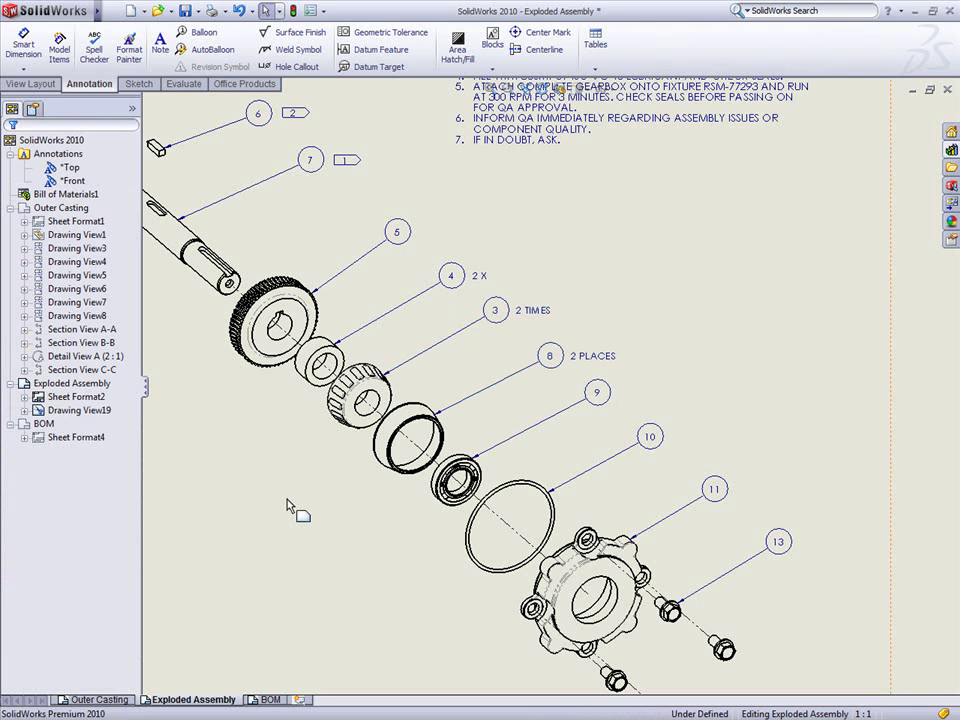
- Drag the 22-item BOM table from the Exploded Assembly sheet onto the BOM sheet tab
key(f)
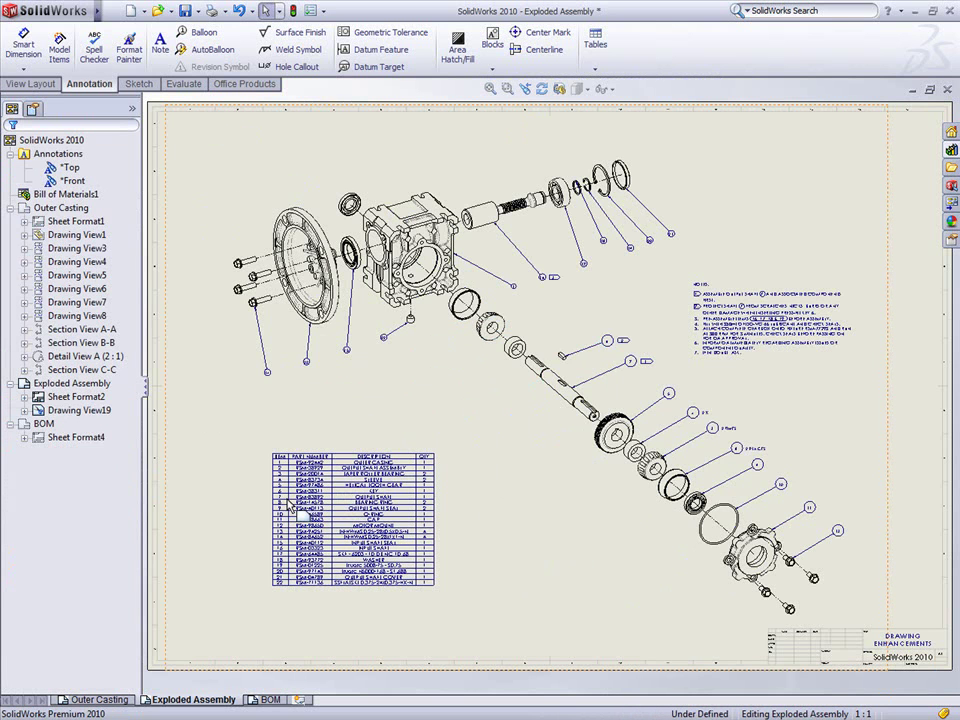
click(559, 394)
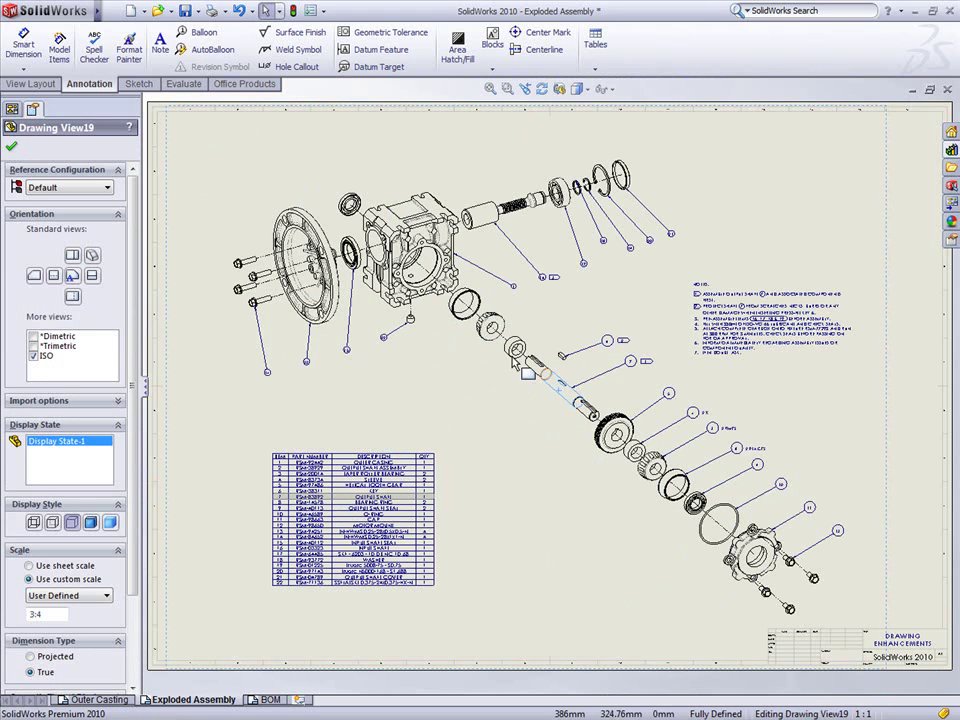
click(268, 452)
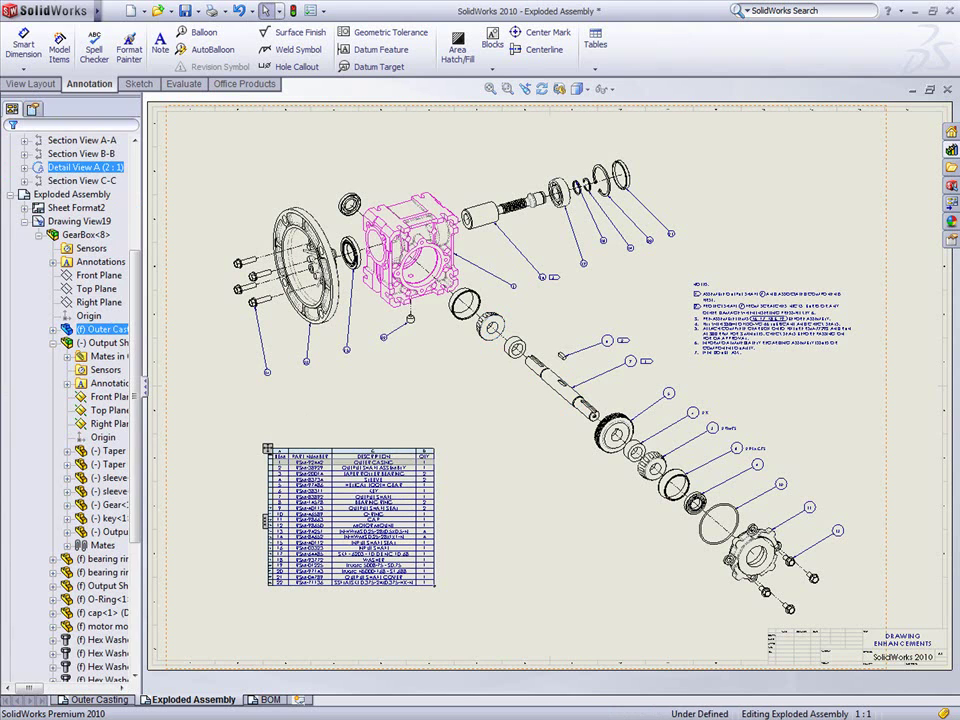
click(266, 459)
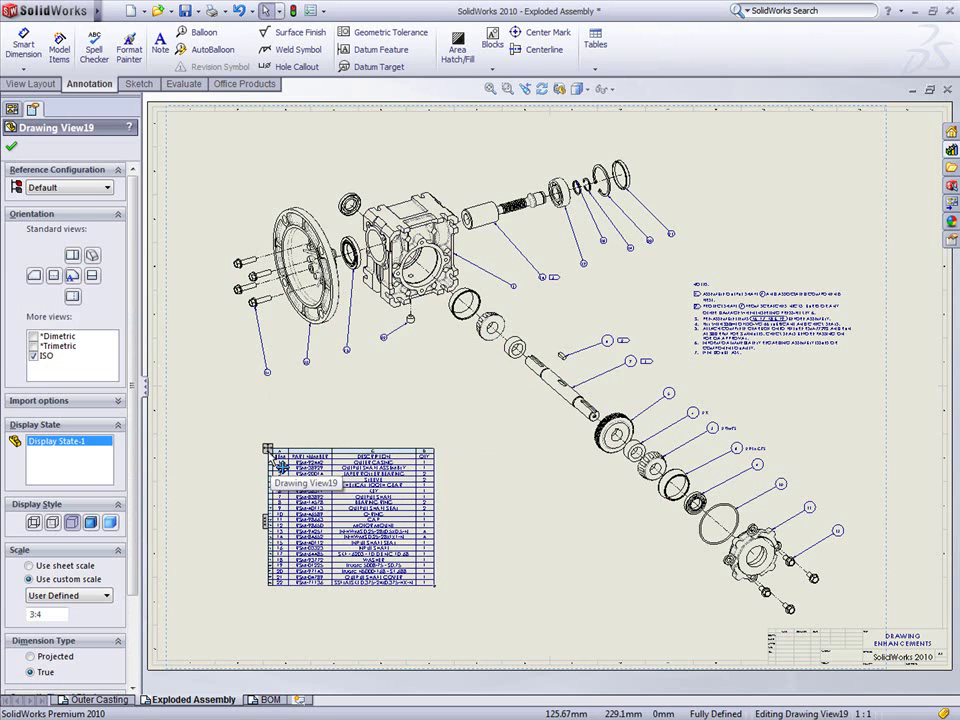
drag(268, 460, 264, 701)
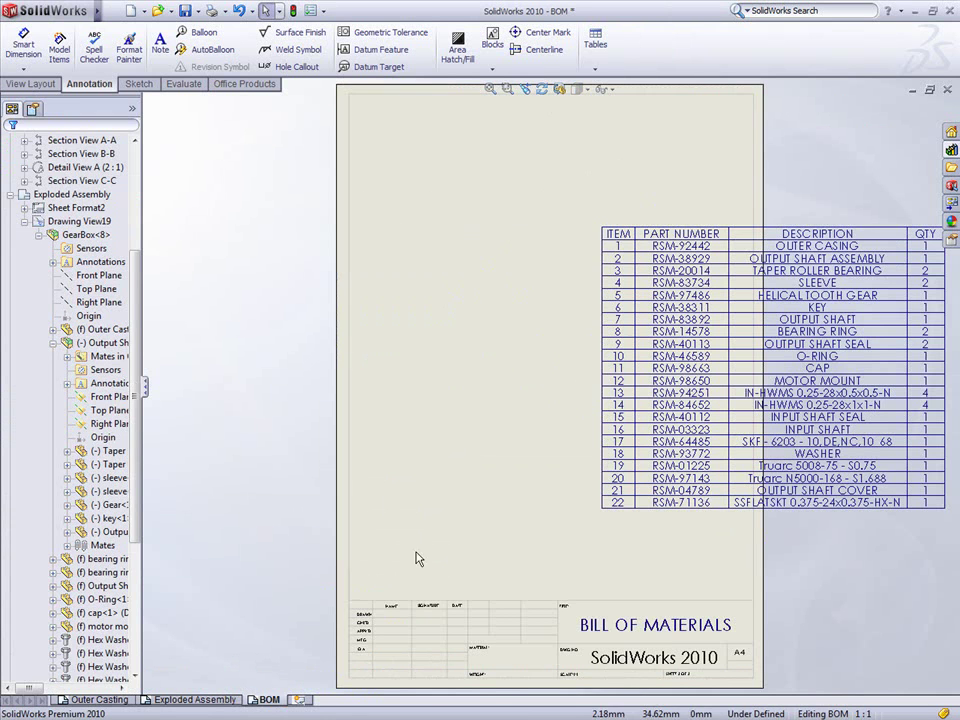
- Move the BOM table inside the sheet border and preview parts from its row icons
click(591, 214)
drag(591, 214, 383, 188)
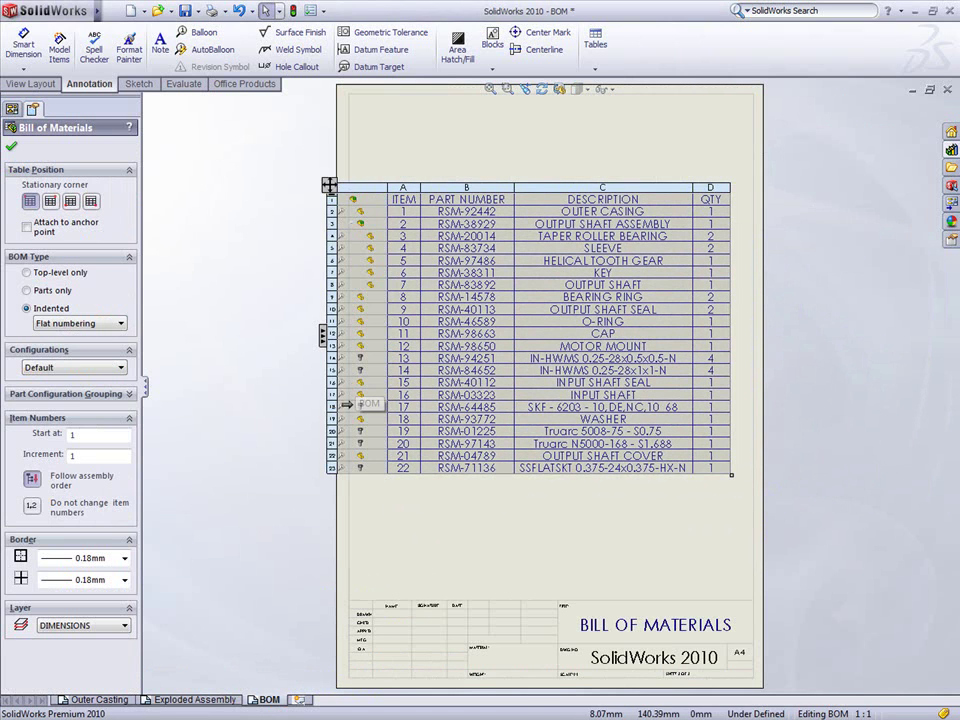
mouse_move(346, 428)
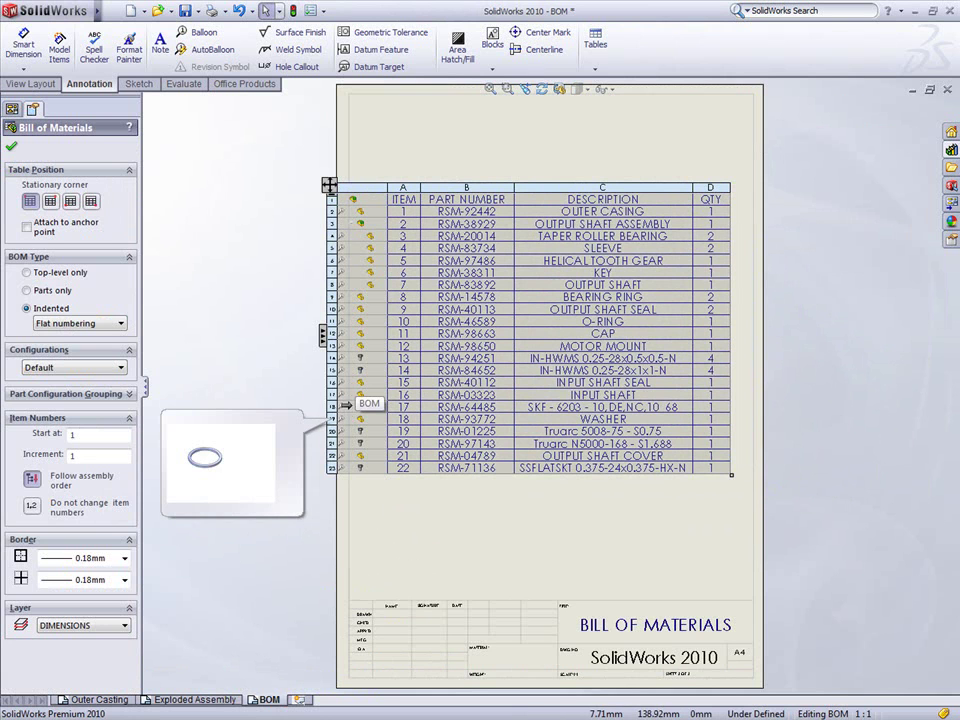
mouse_move(353, 349)
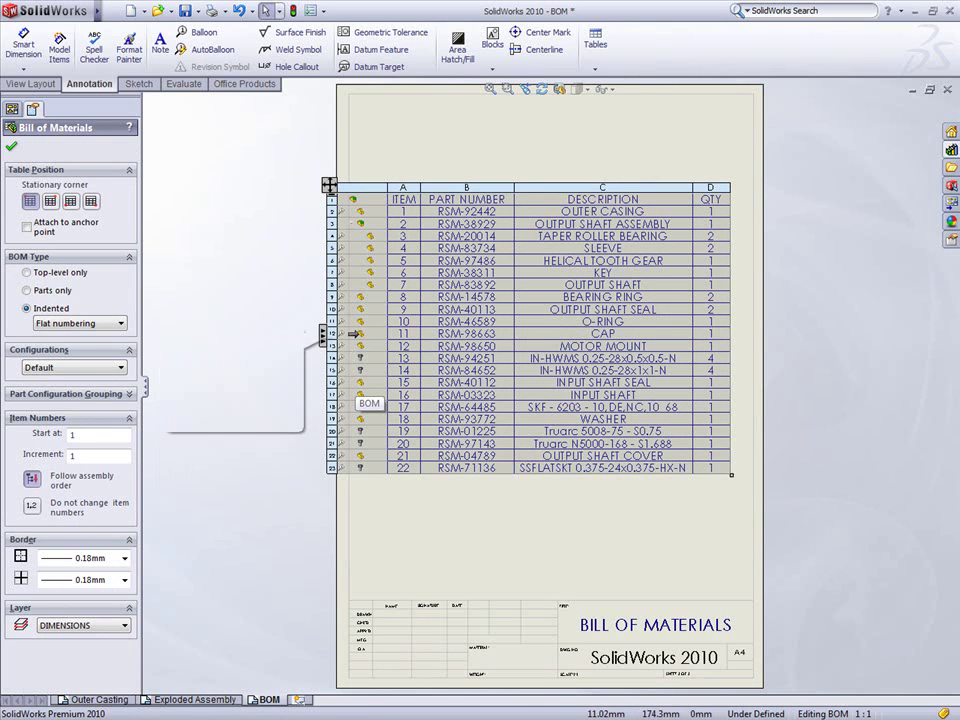
mouse_move(353, 310)
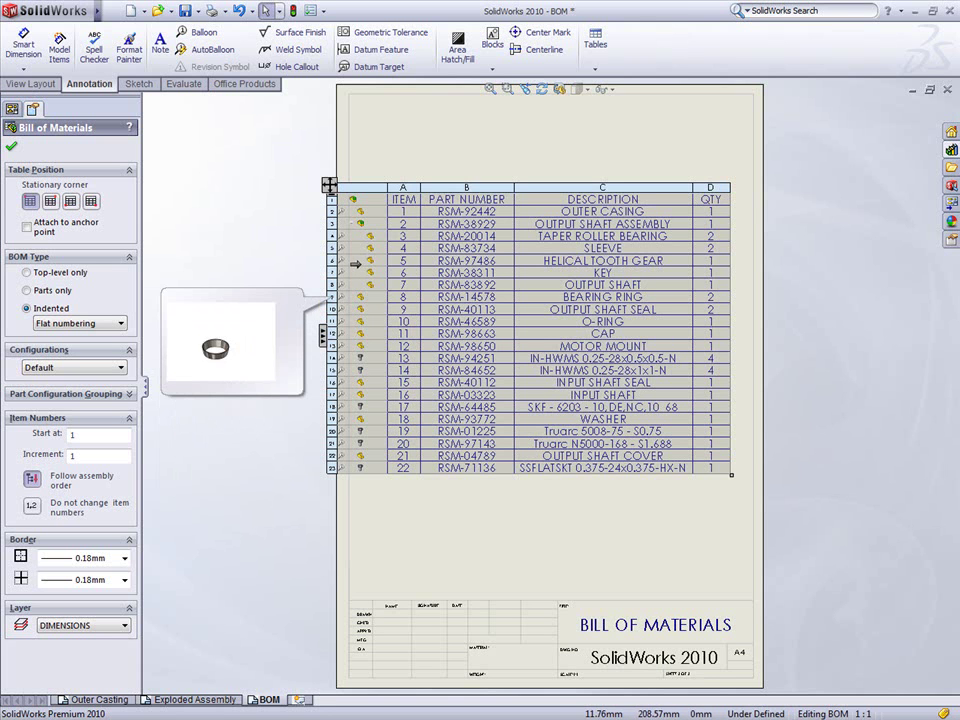
mouse_move(355, 262)
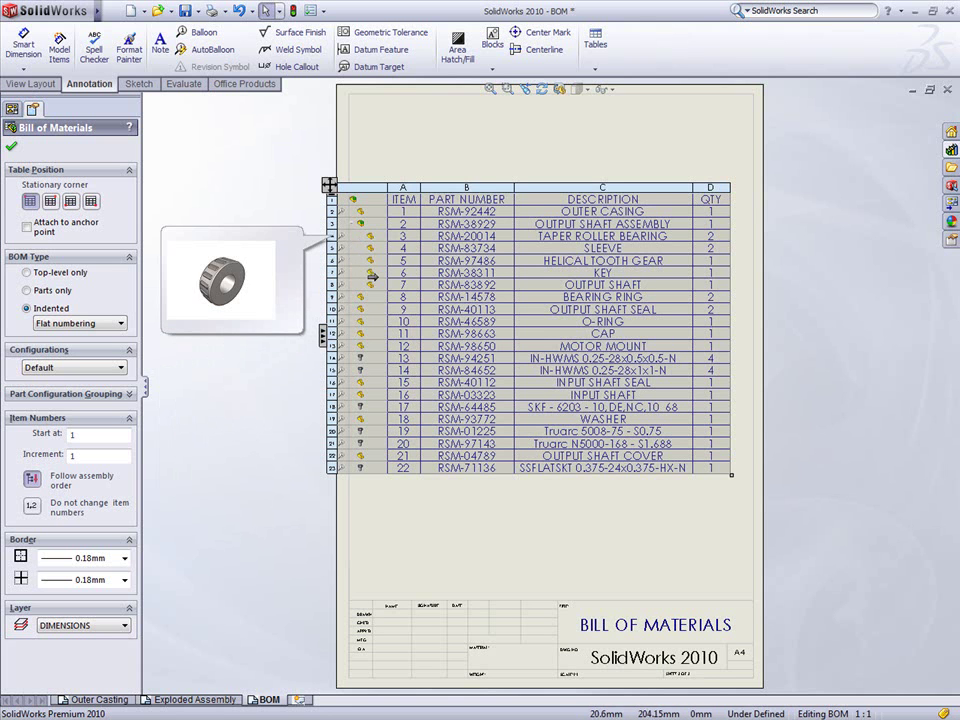
scroll(360, 300, down, 5)
mouse_move(410, 322)
scroll(412, 324, down, 5)
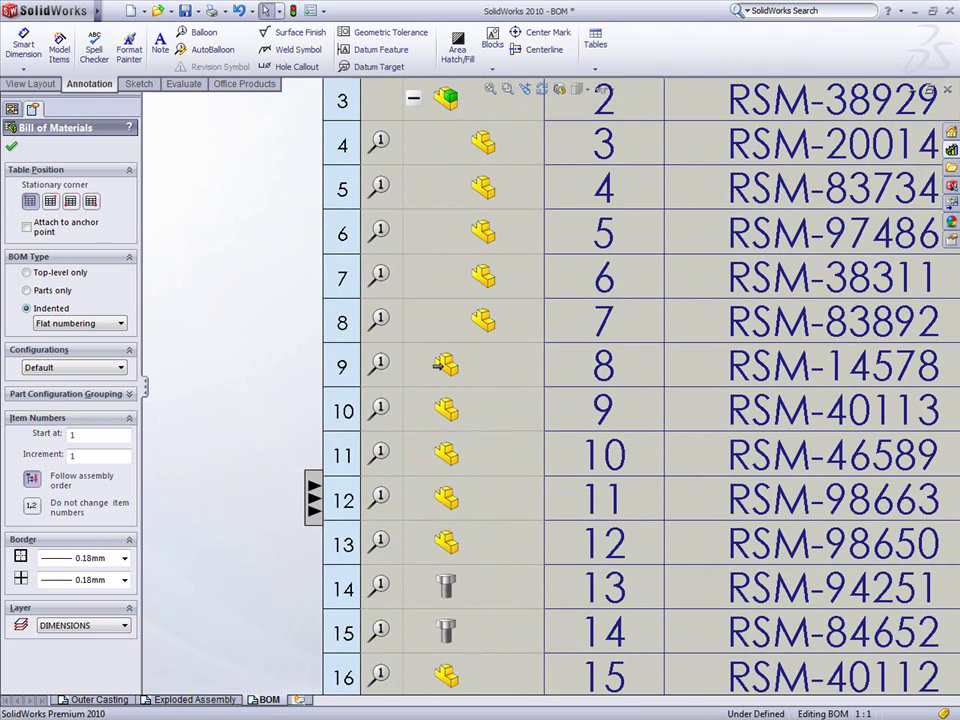
- Exclude the bearing ring row from the BOM
right_click(445, 367)
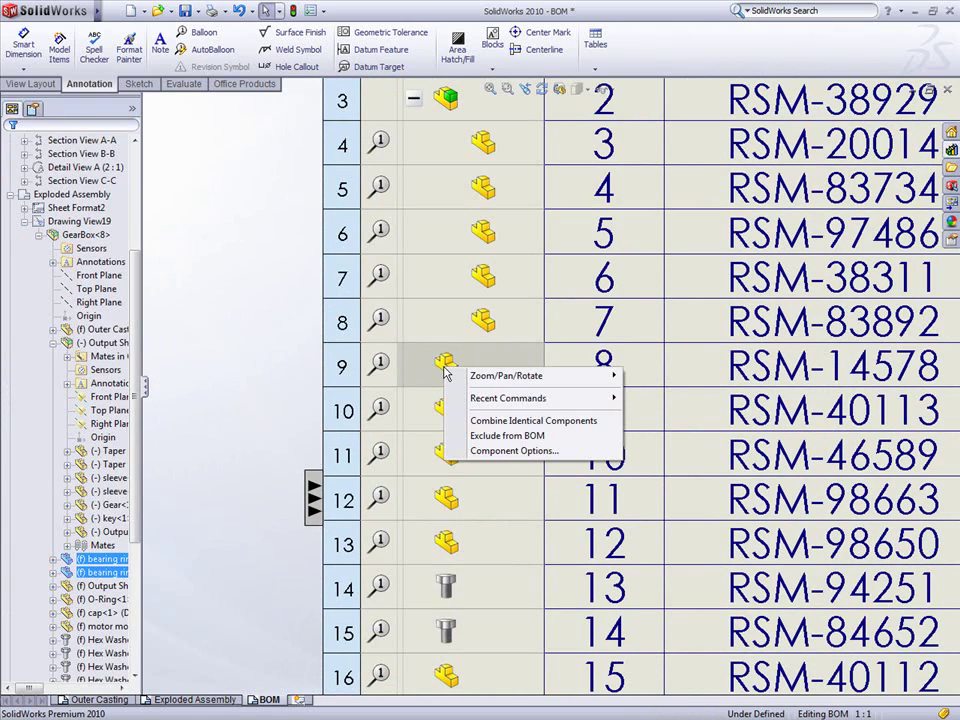
click(530, 439)
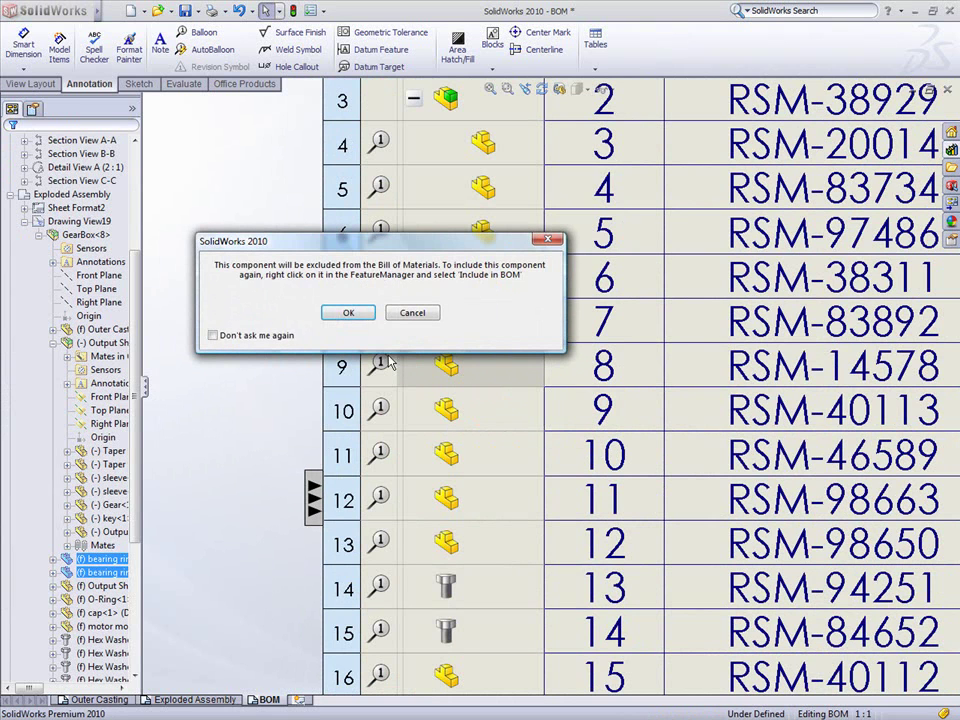
click(348, 313)
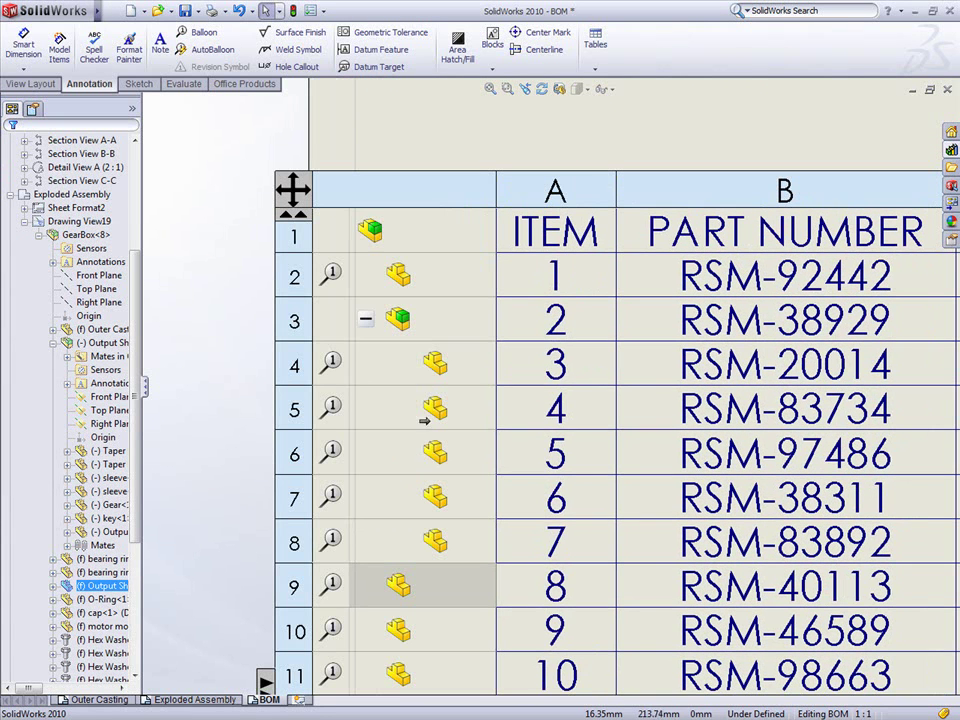
- Promote the output shaft assembly's parts in the BOM, dissolving the subassembly row
right_click(408, 318)
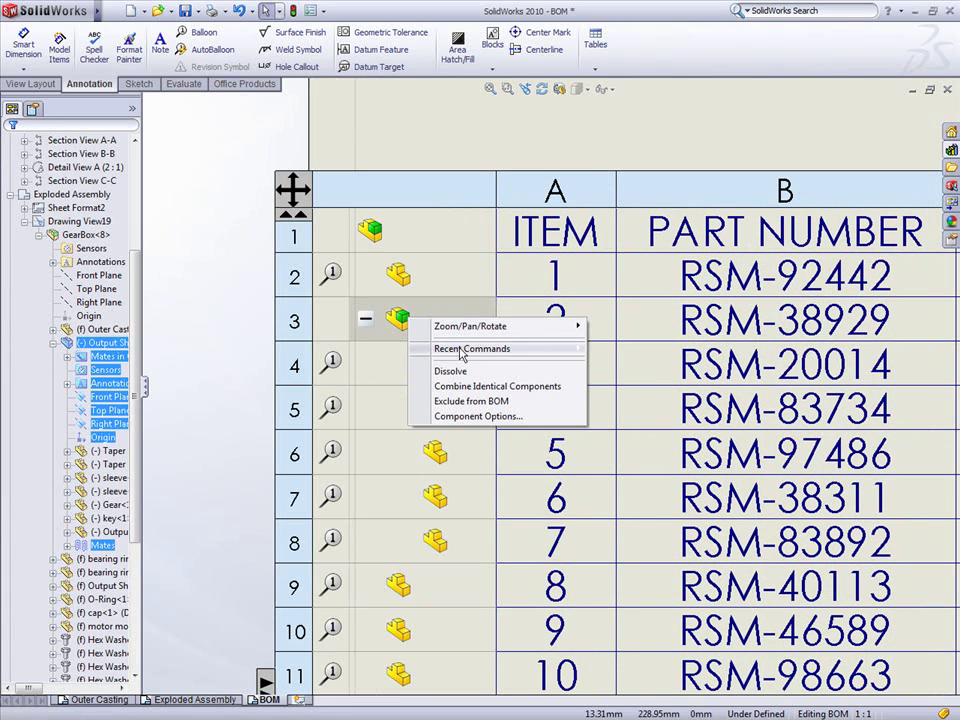
click(499, 416)
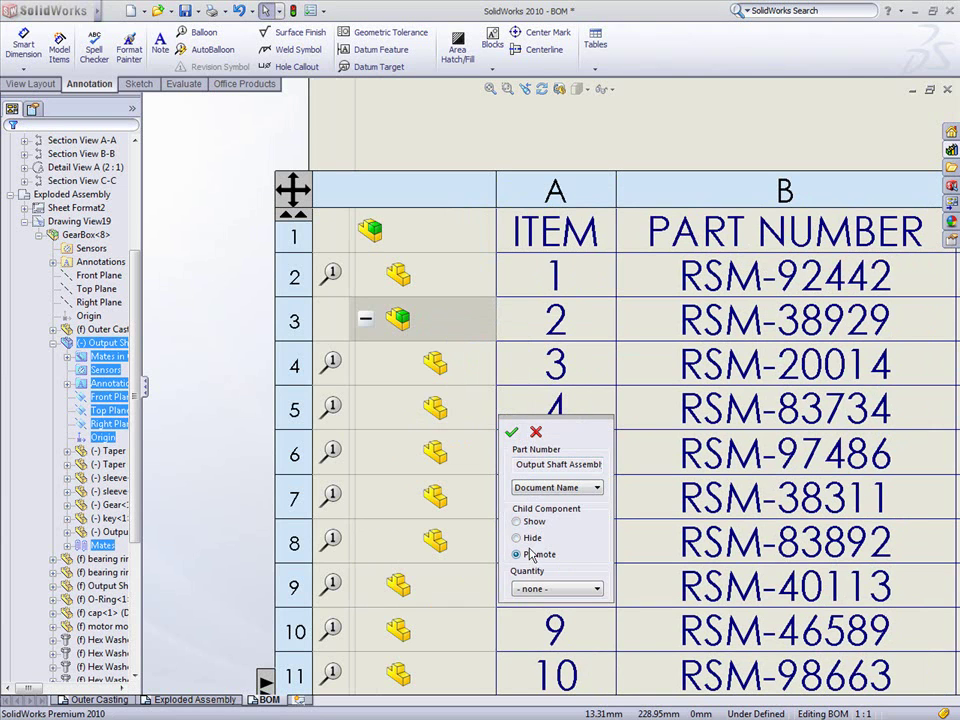
click(512, 431)
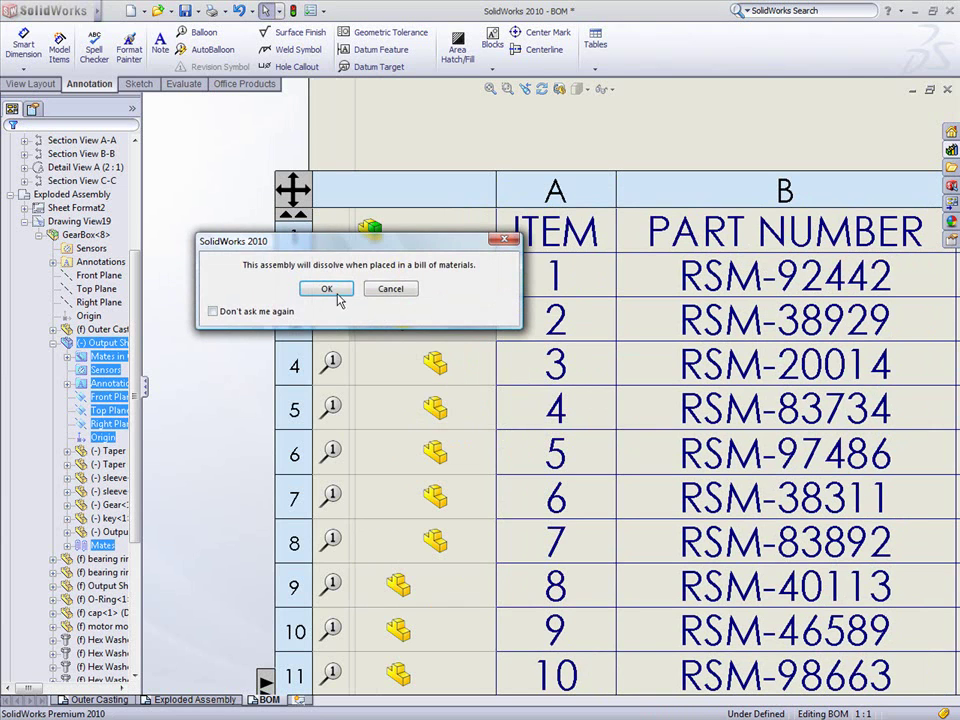
click(331, 290)
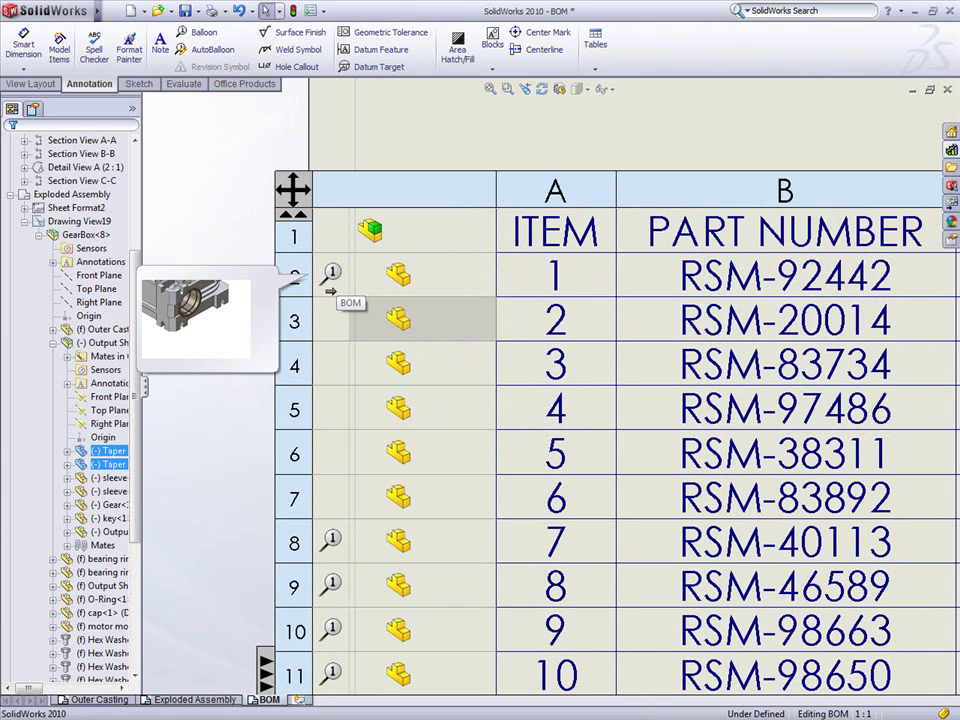
key(Escape)
click(330, 291)
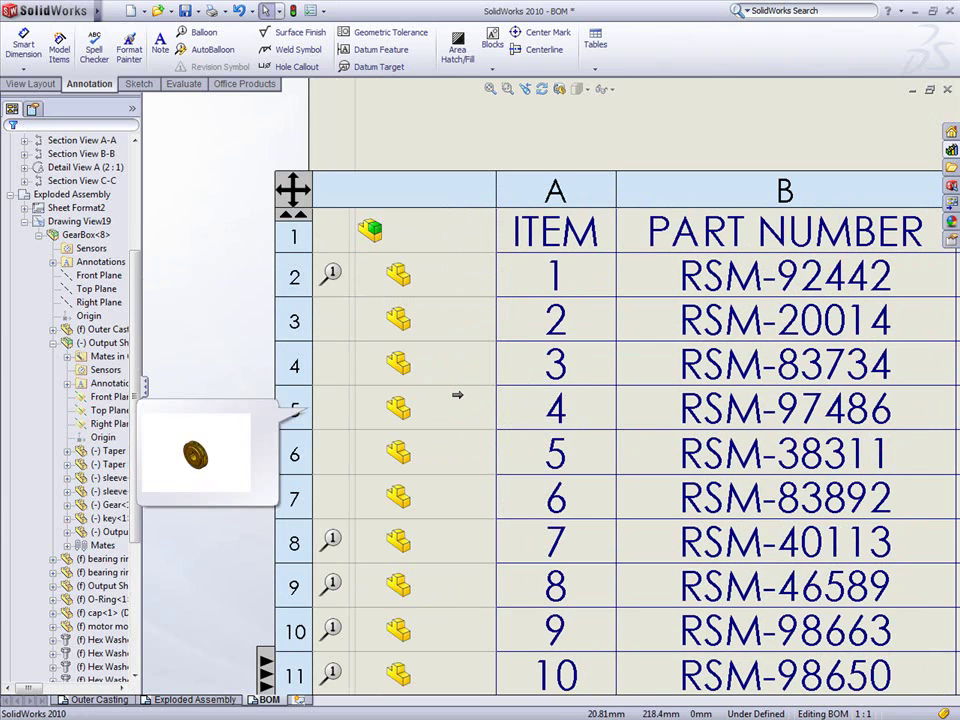
- Change the CAP description cell to END CAP, keeping it linked to the model property
key(f)
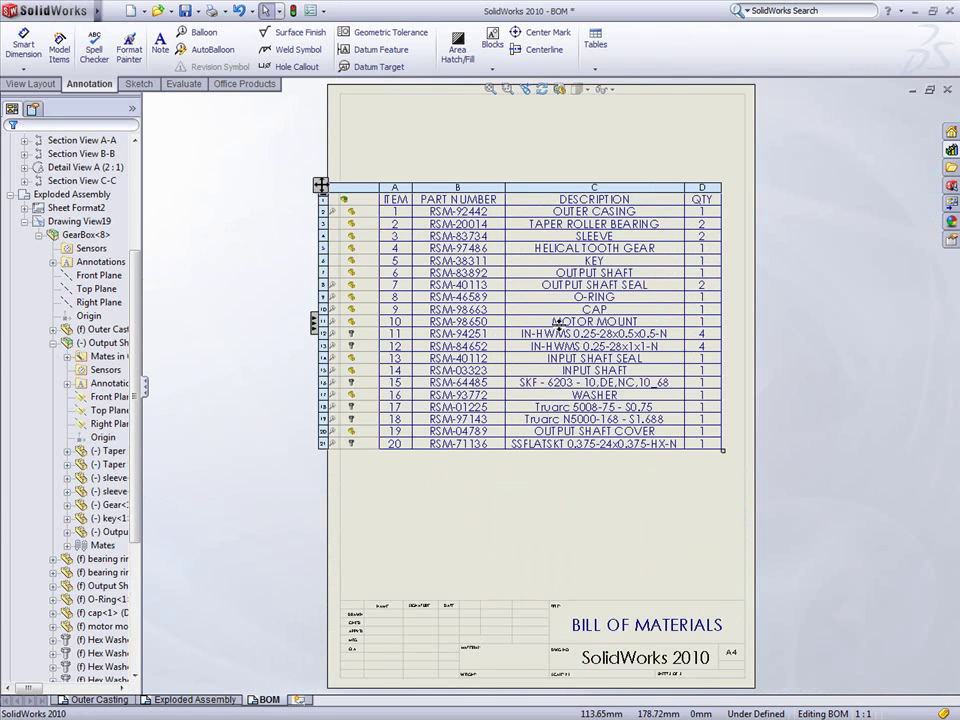
click(320, 185)
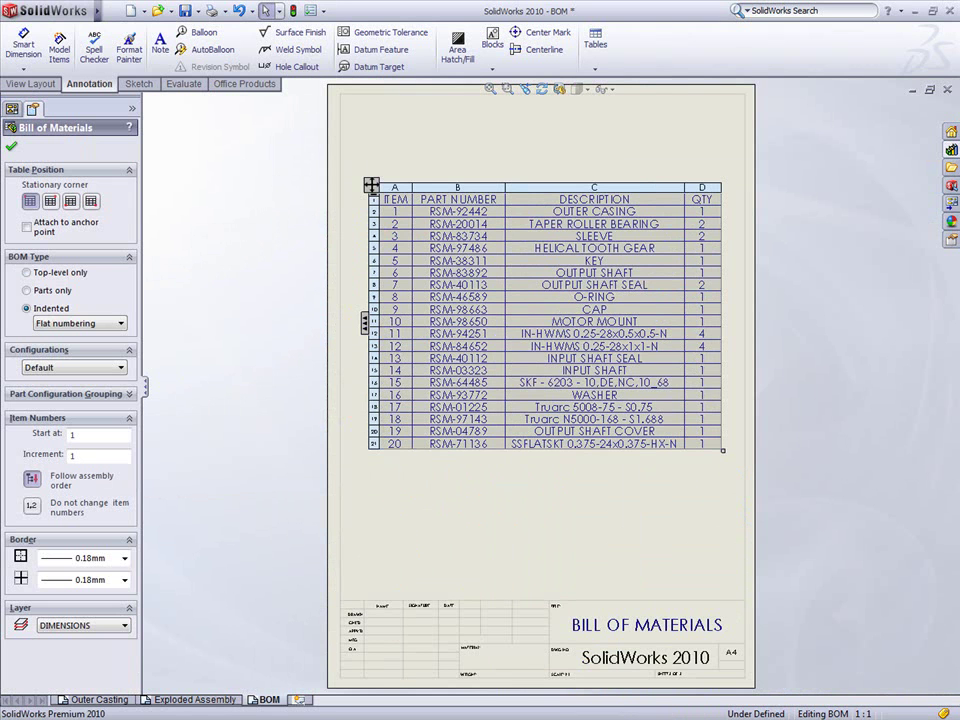
click(584, 313)
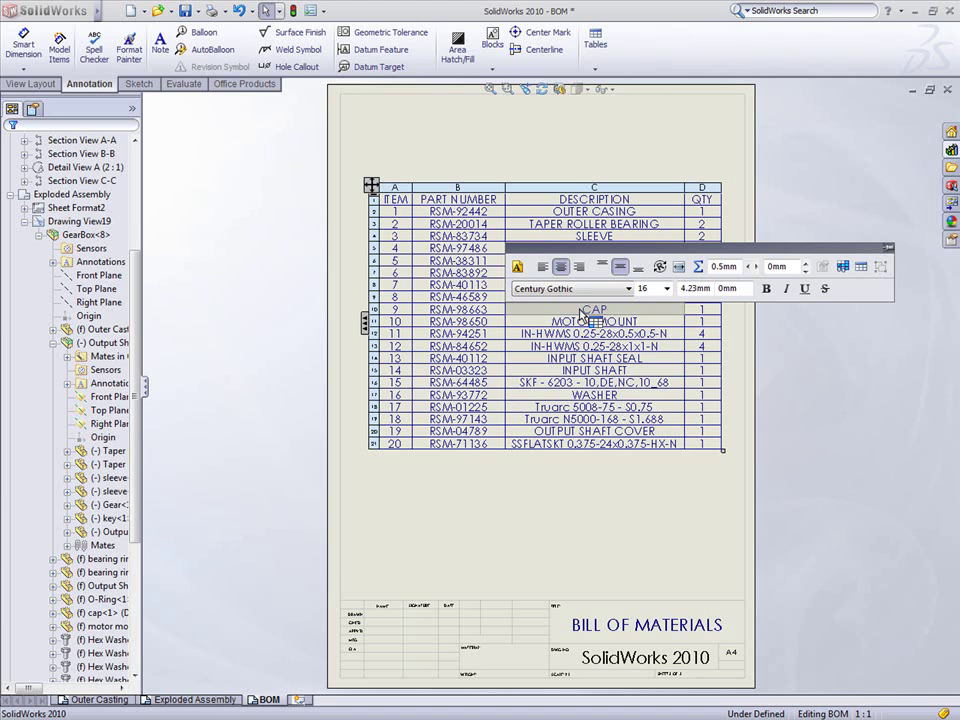
double_click(584, 313)
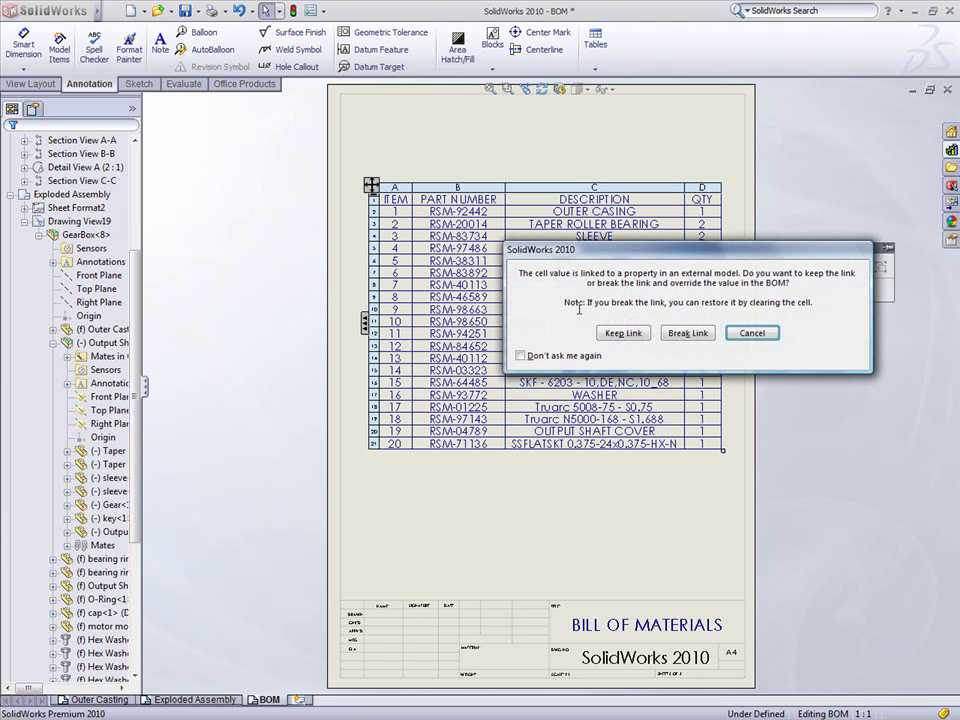
click(621, 333)
text(END CAP)
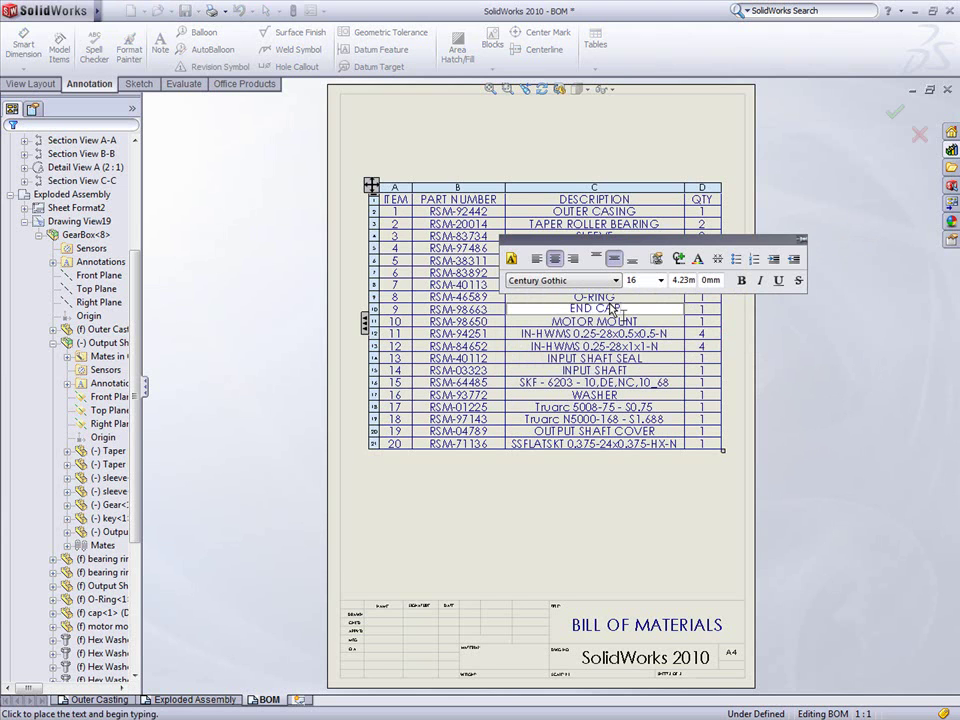
key(Return)
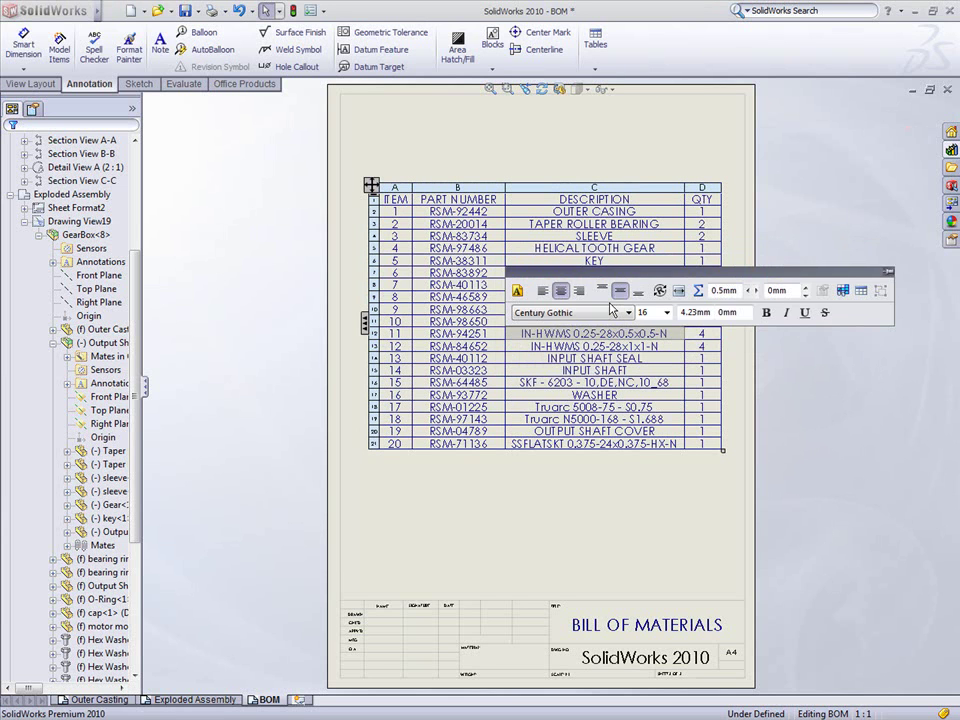
- Step through the MOTOR MOUNT and RSM-98650 cells, then finish editing the table
key(Up)
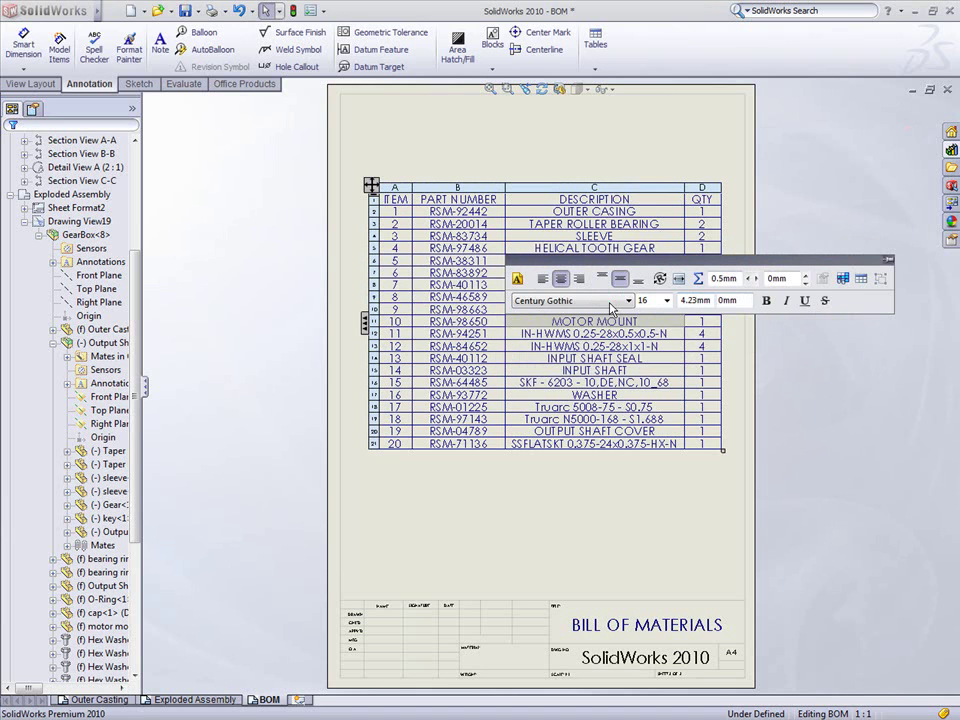
key(Down)
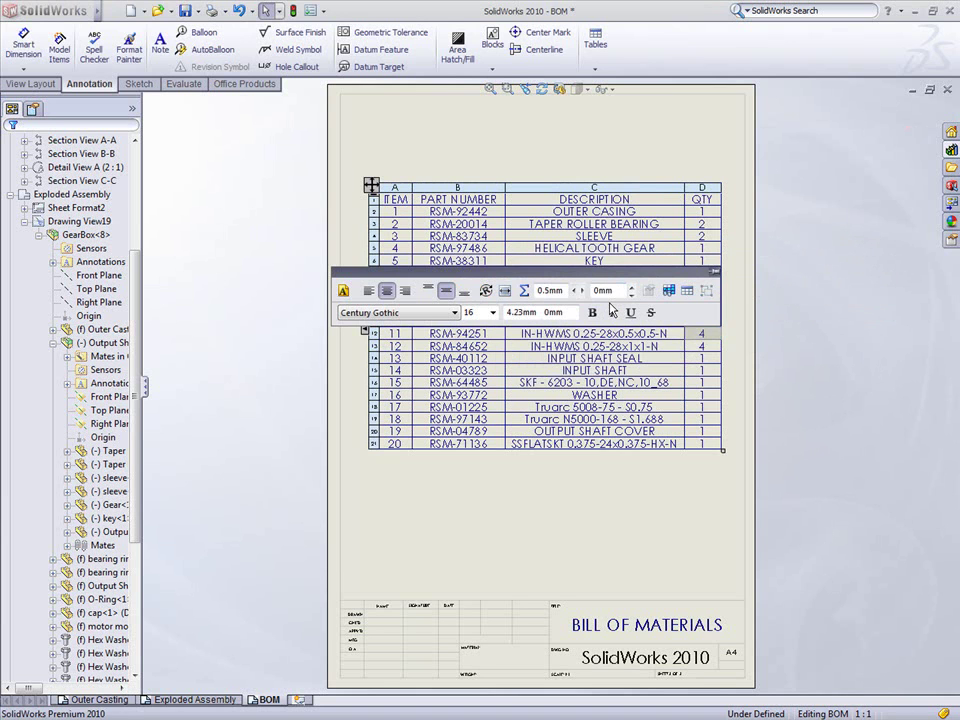
key(Up)
key(Left)
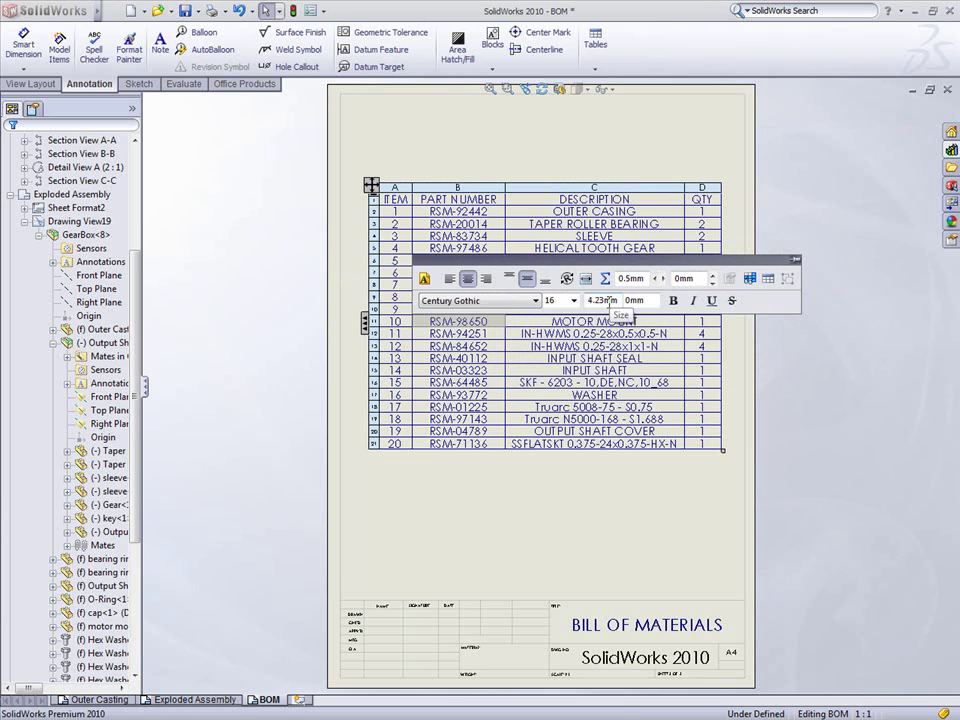
click(587, 513)
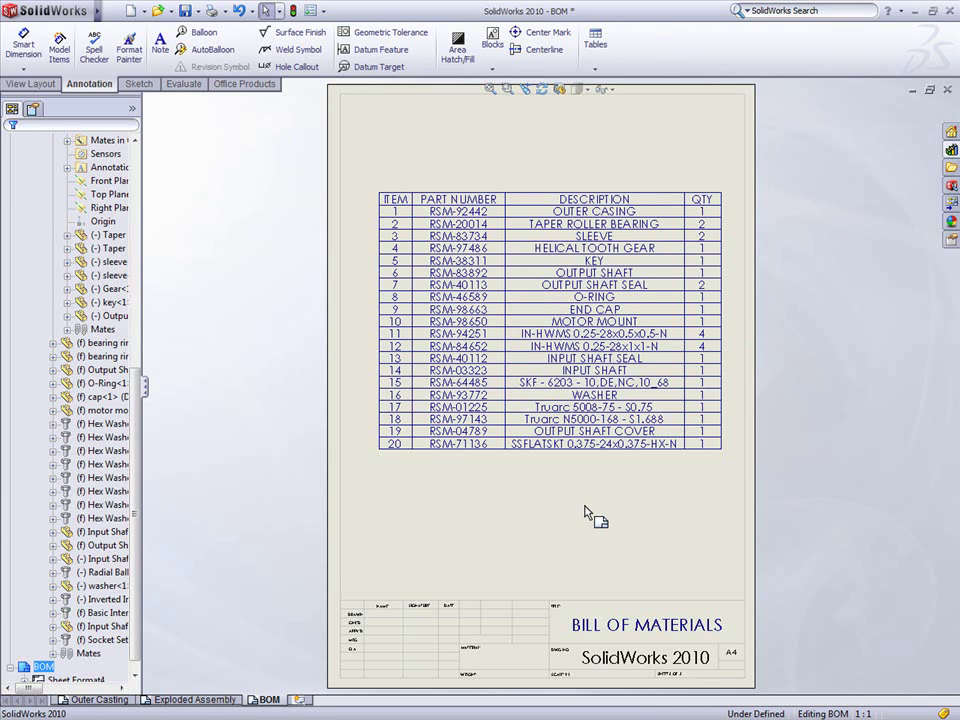
- Start a BOM comparison from Tools > Compare with the BOM table selected
click(448, 388)
click(195, 11)
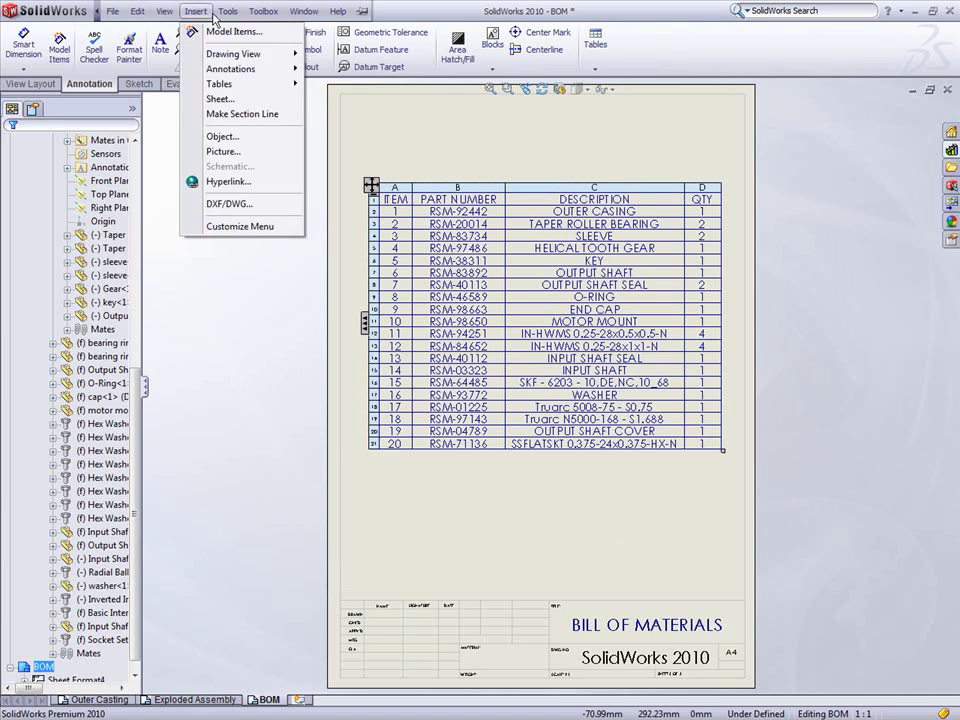
mouse_move(228, 17)
mouse_move(281, 107)
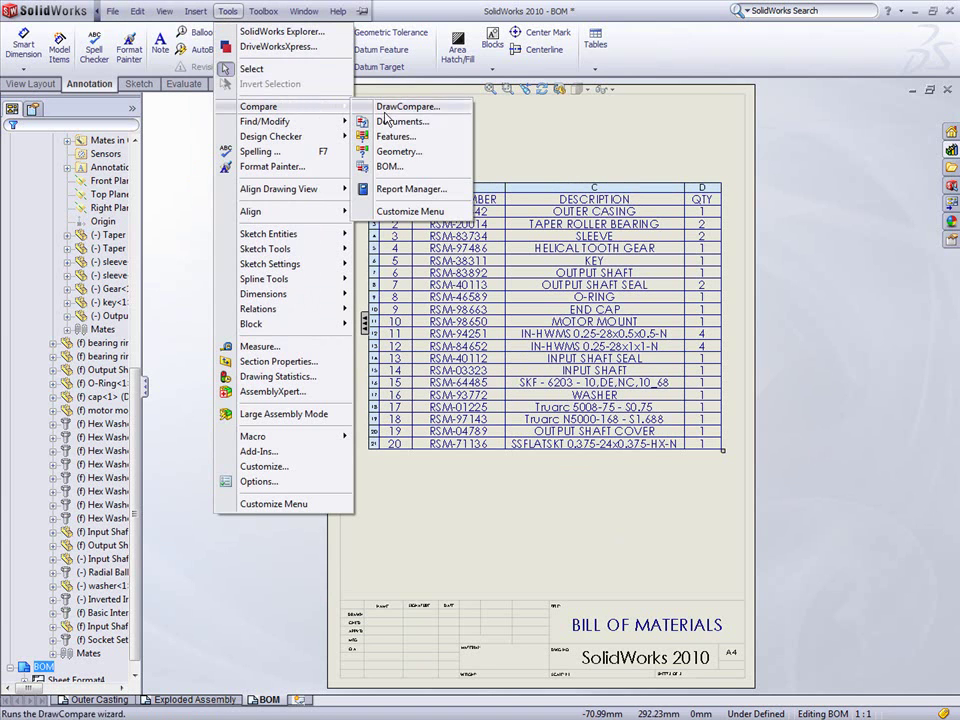
click(389, 167)
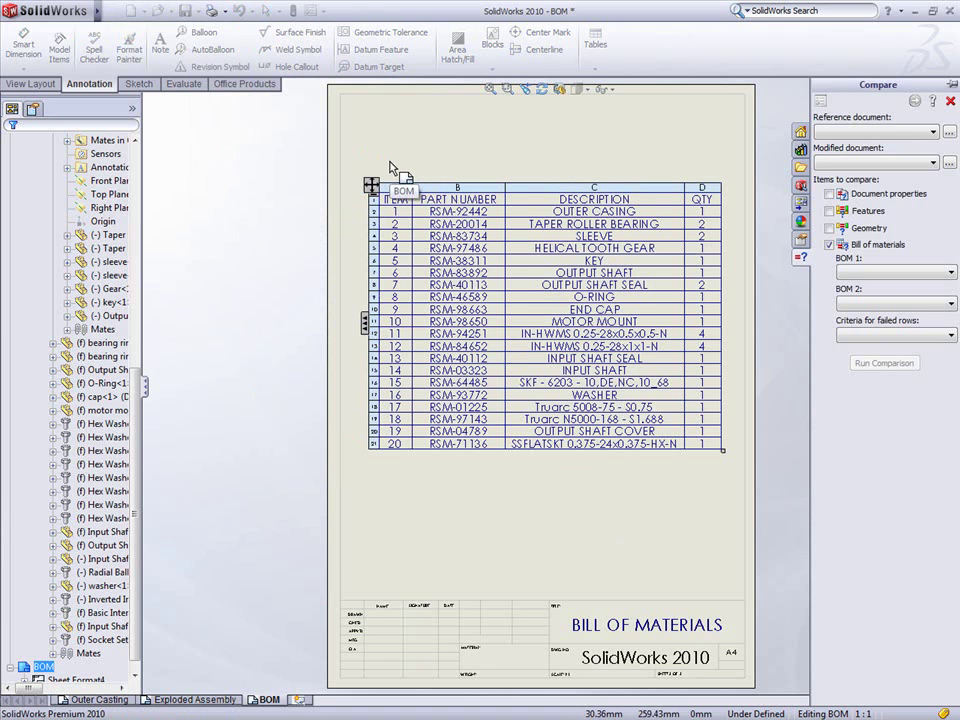
- Compare GearBox.SLDASM as reference against the BOM drawing as modified document and run it
click(953, 85)
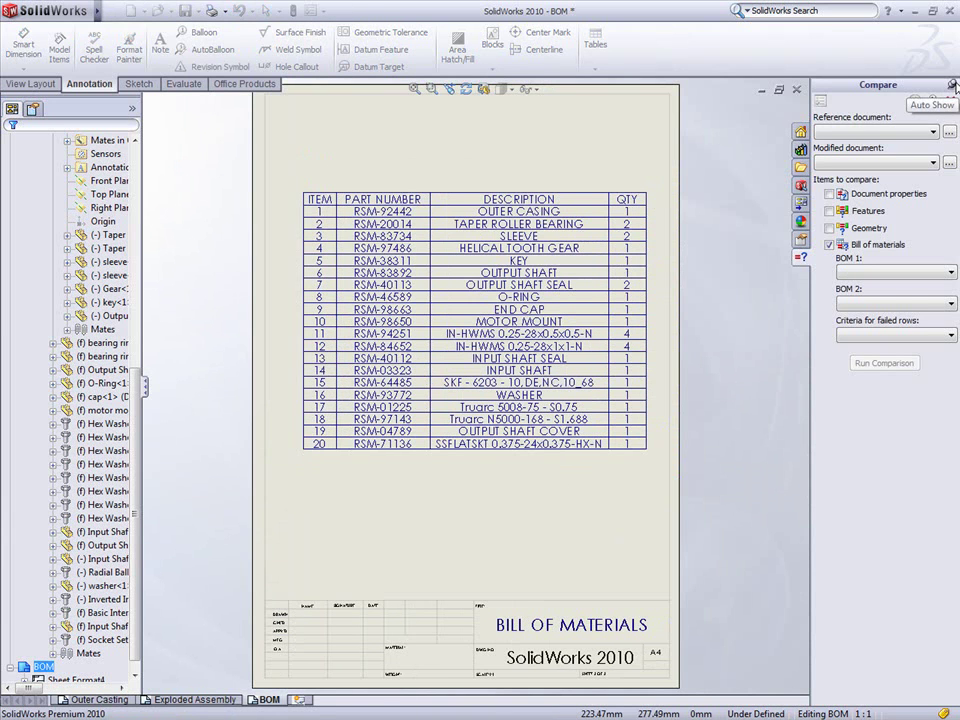
click(933, 131)
click(932, 143)
click(933, 162)
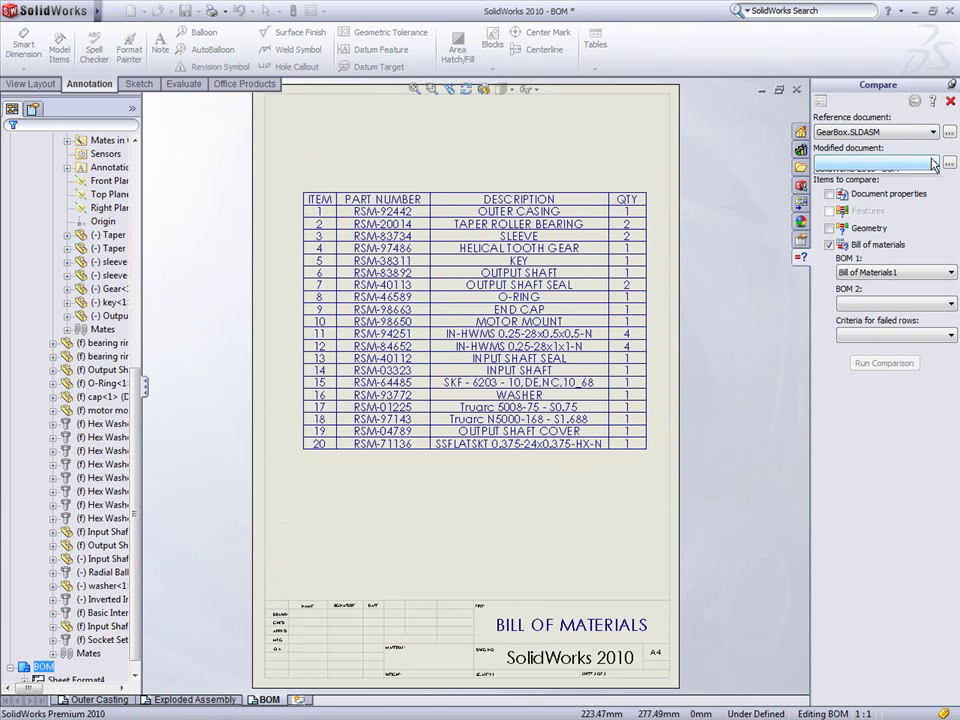
click(926, 185)
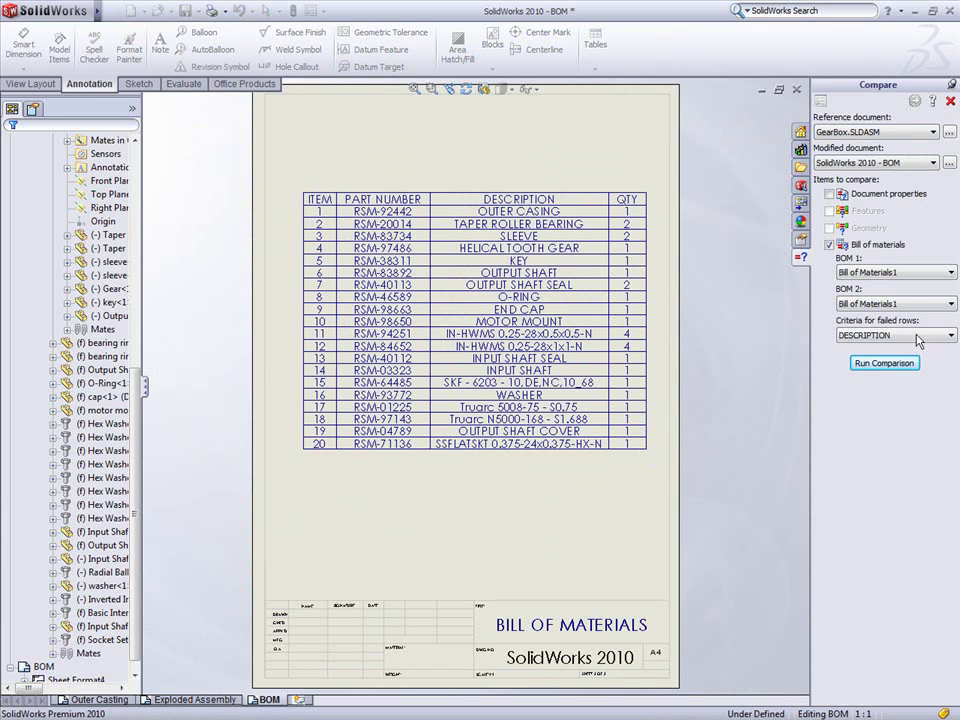
click(904, 365)
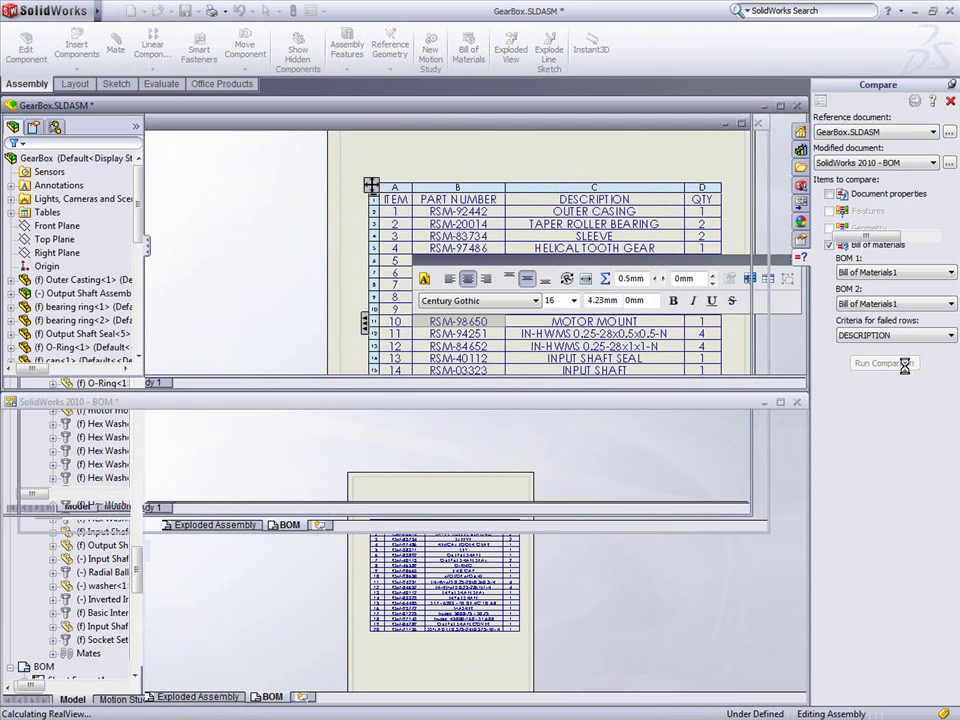
- List the failed rows and widen the results area and DESCRIPTION column
click(862, 197)
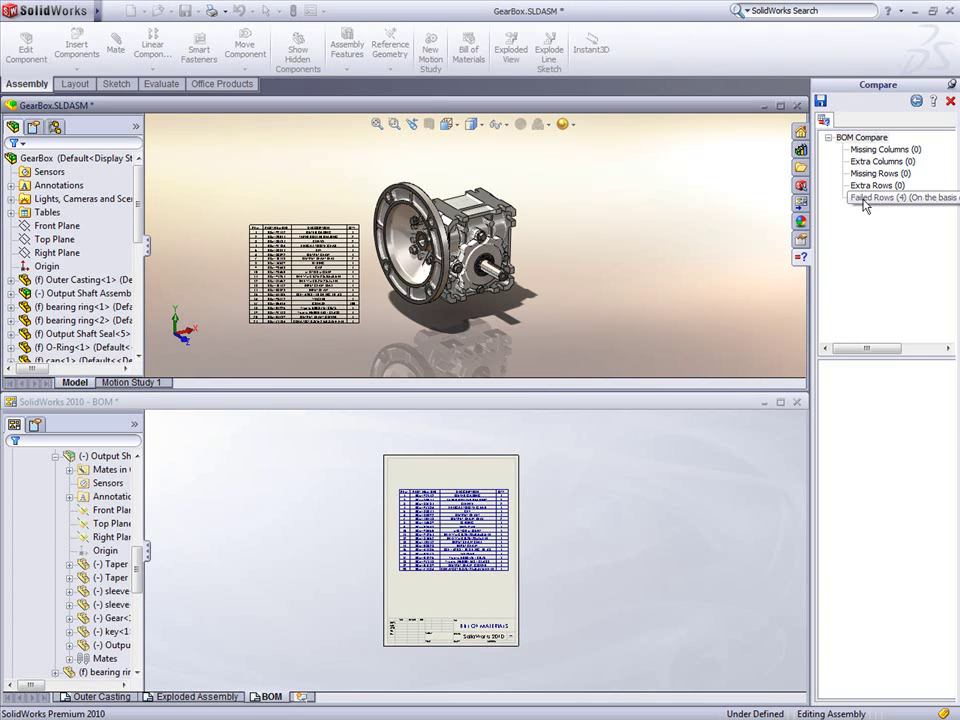
drag(815, 303, 720, 300)
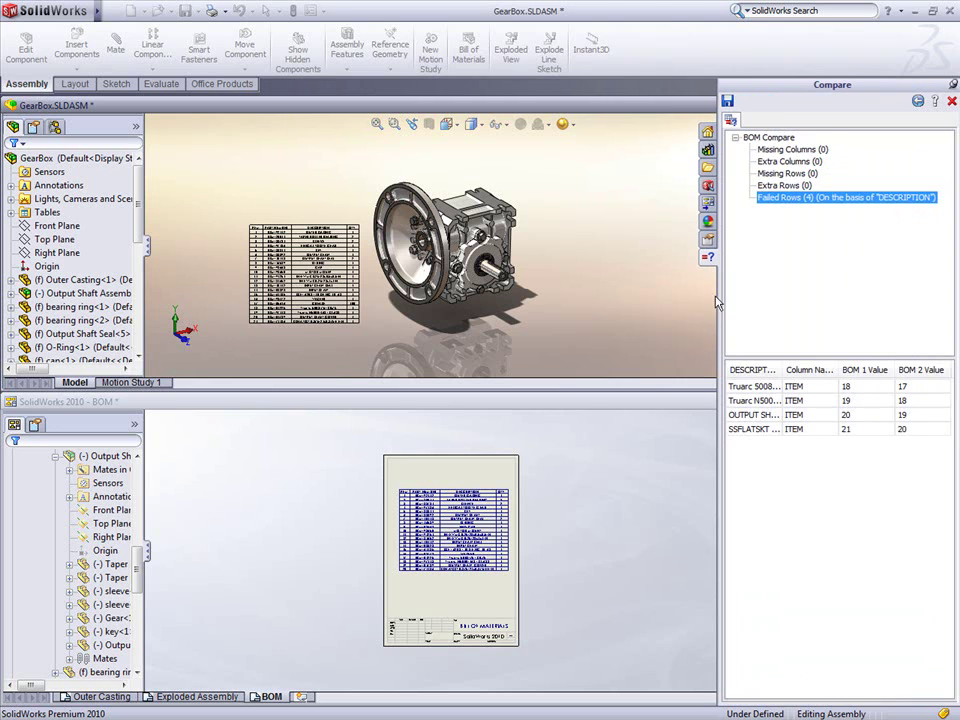
drag(786, 367, 818, 369)
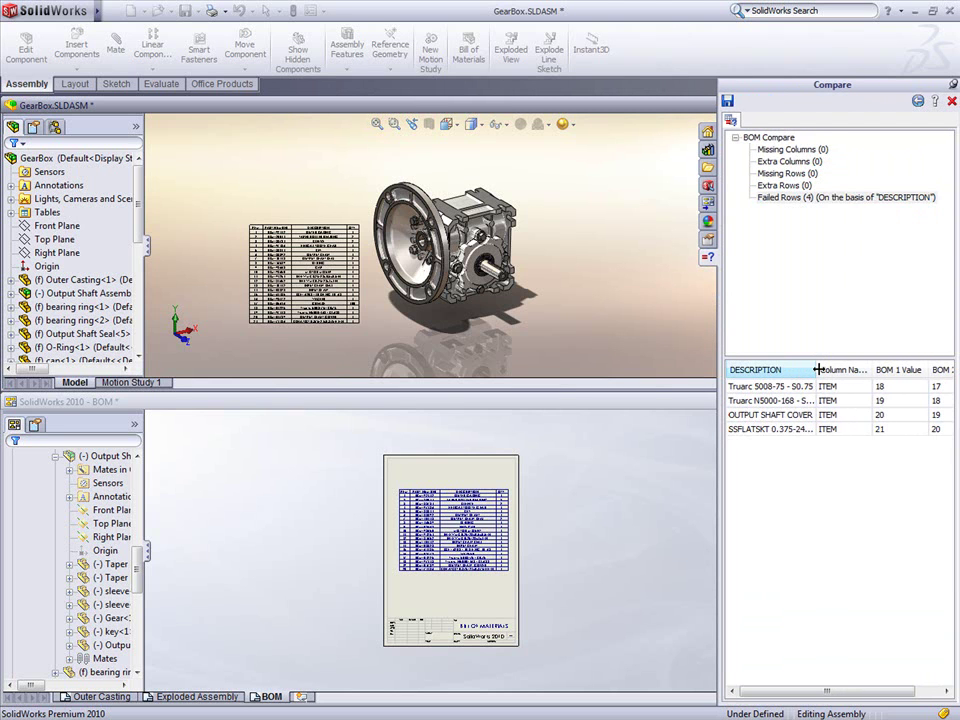
- Rerun the comparison with ITEM as failed-row criterion and inspect the 10 failed rows
click(916, 100)
click(800, 335)
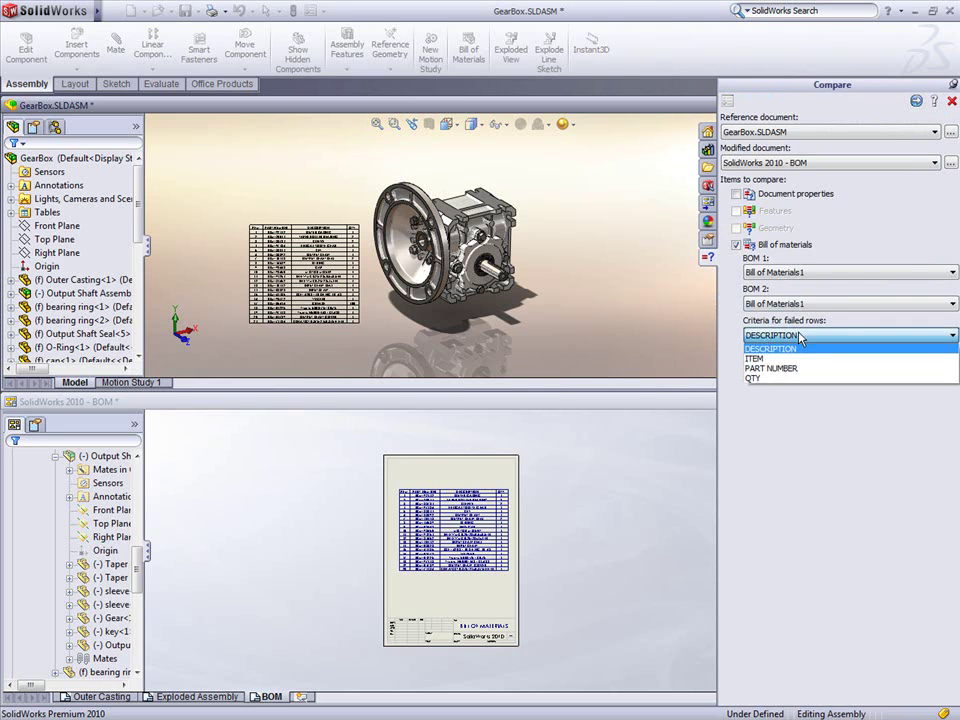
click(799, 358)
click(833, 365)
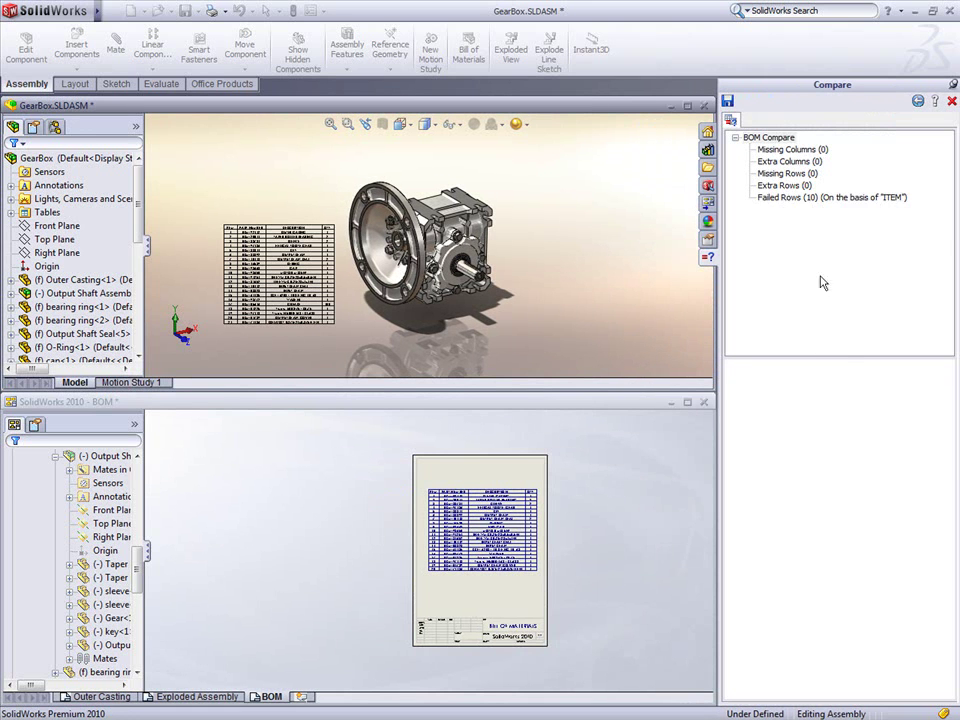
click(822, 198)
click(858, 414)
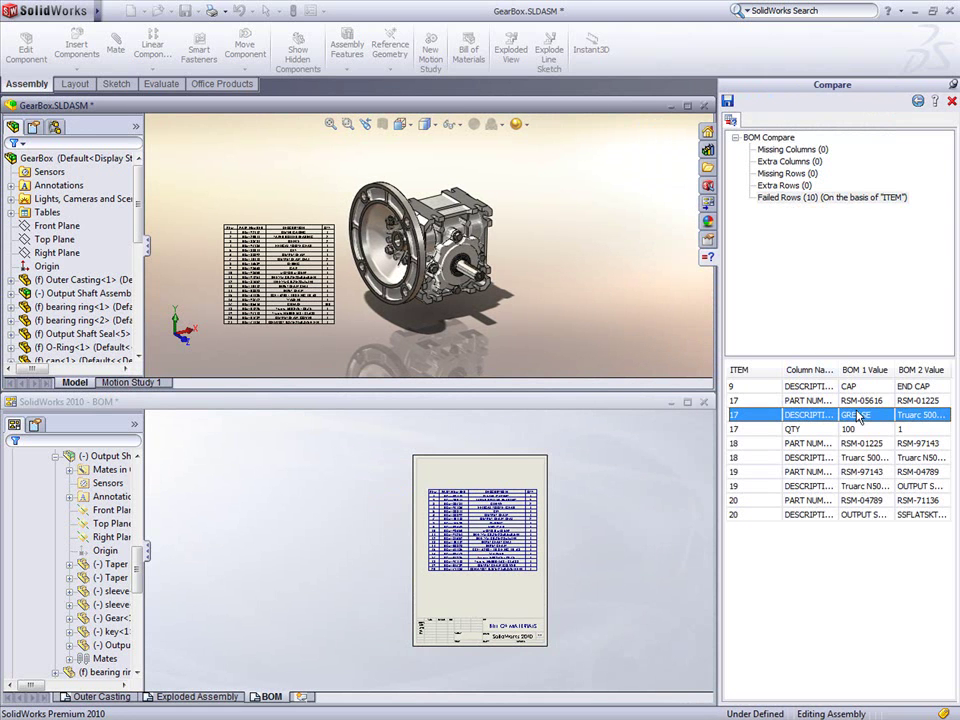
- Close the comparison results and maximize the gearbox assembly window
click(951, 101)
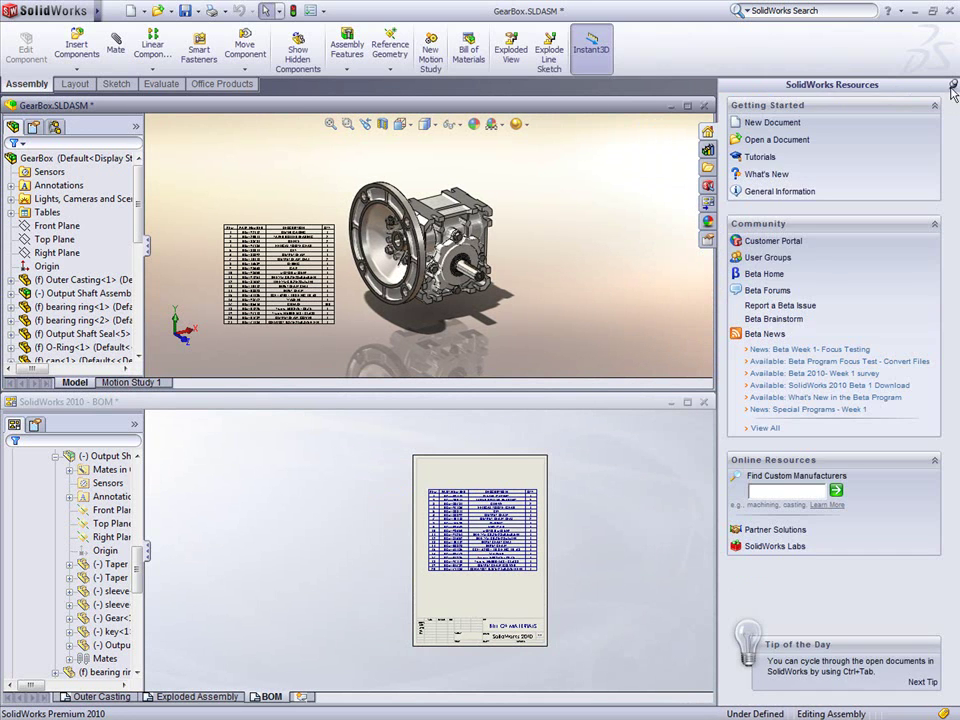
click(687, 105)
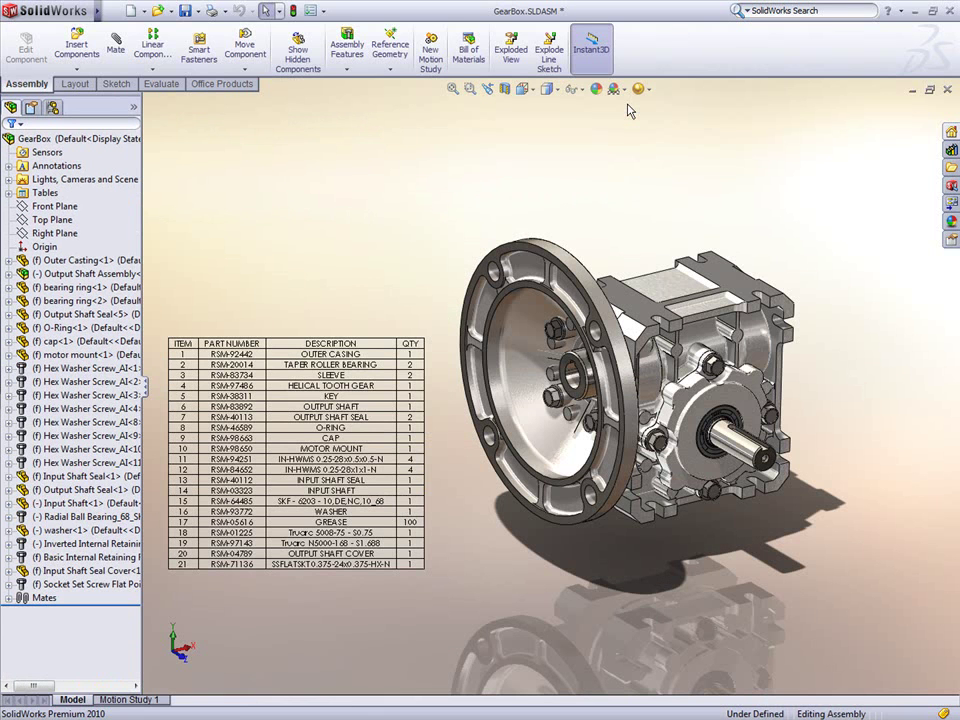
mouse_move(75, 8)
click(193, 11)
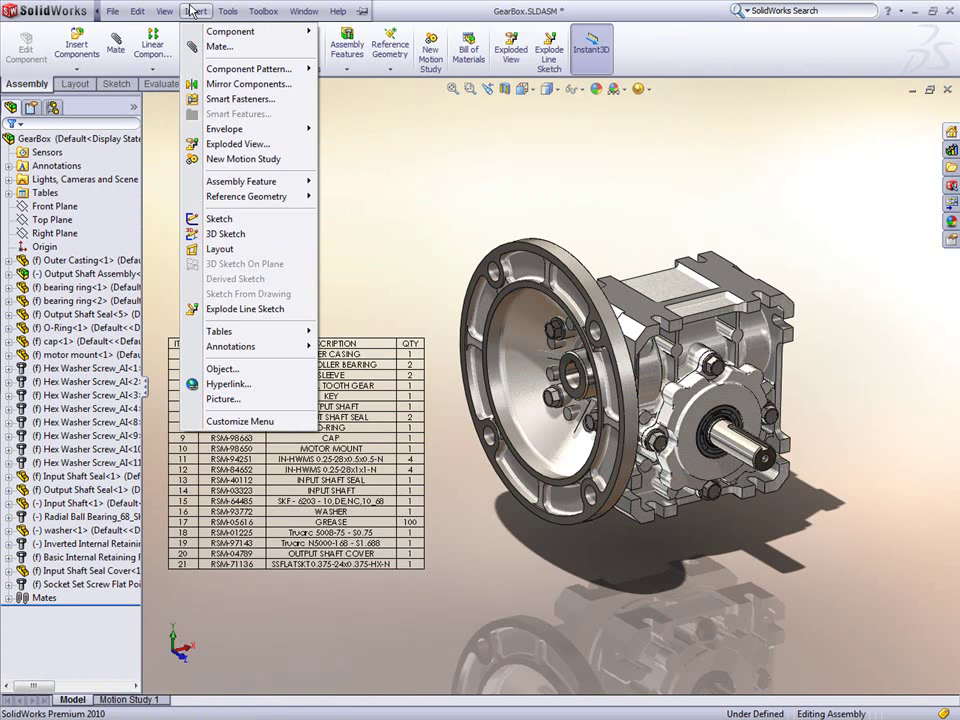
mouse_move(285, 346)
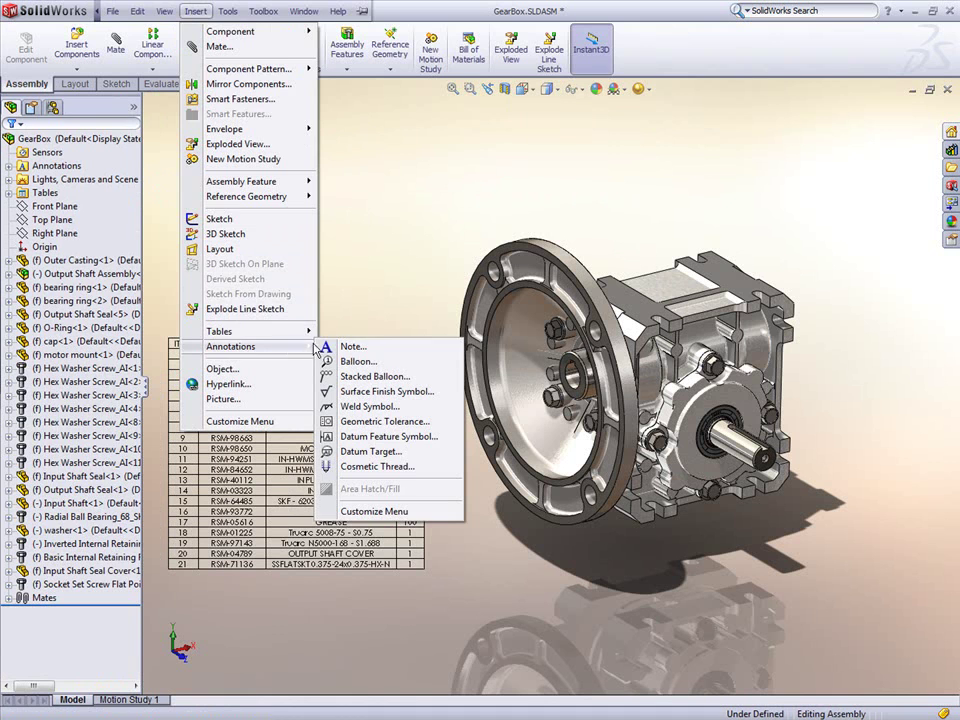
click(350, 362)
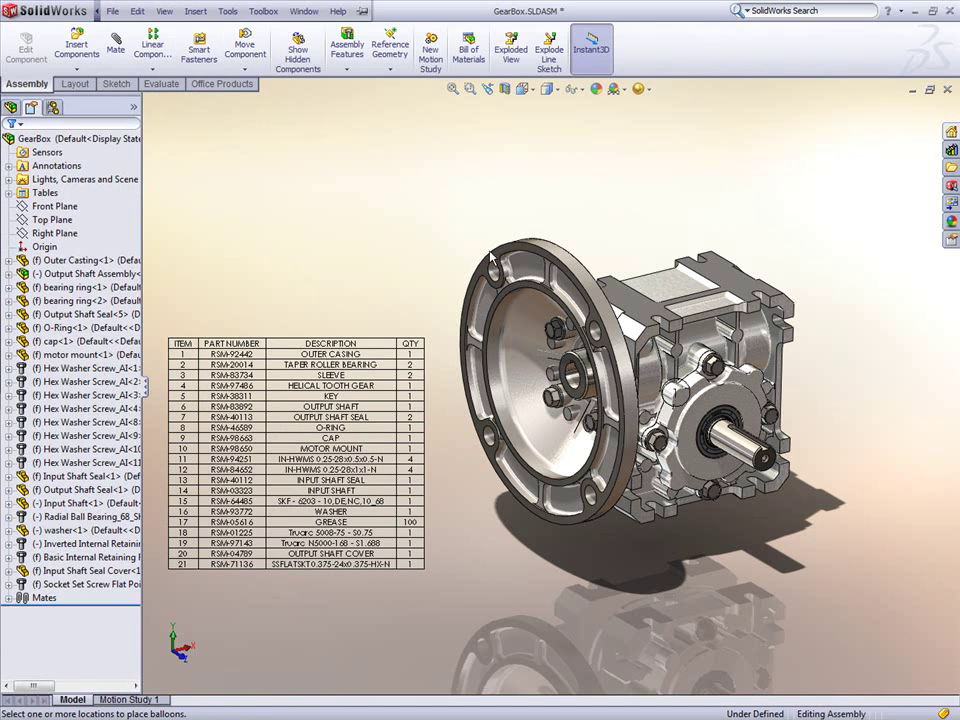
- Place balloon 11 on the outer-casing flange and balloon 1 on the housing
click(550, 242)
click(567, 181)
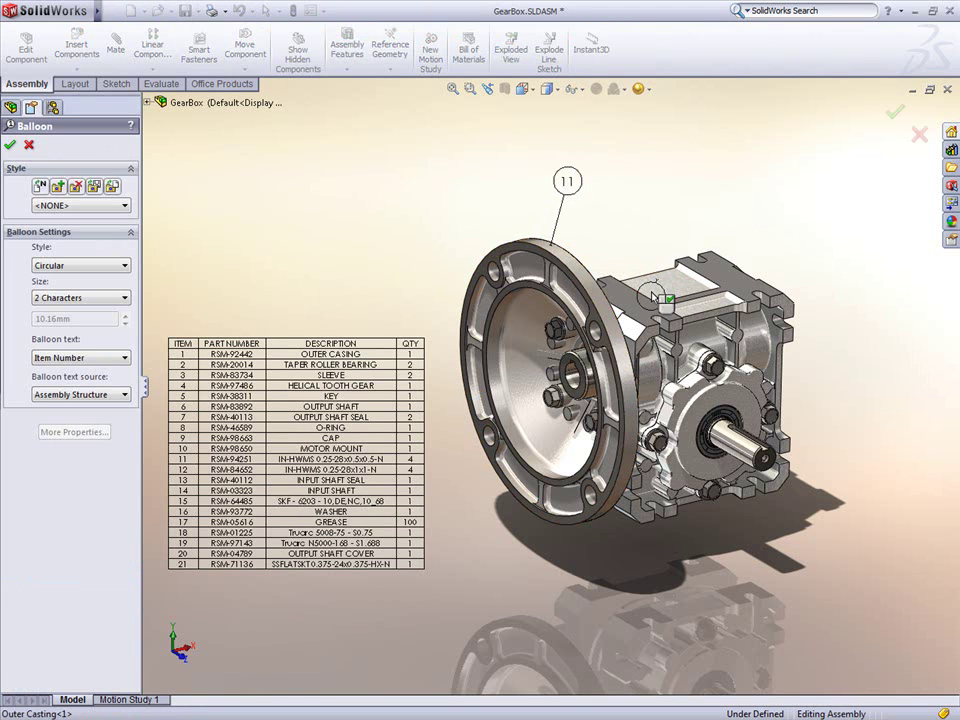
click(668, 186)
click(778, 405)
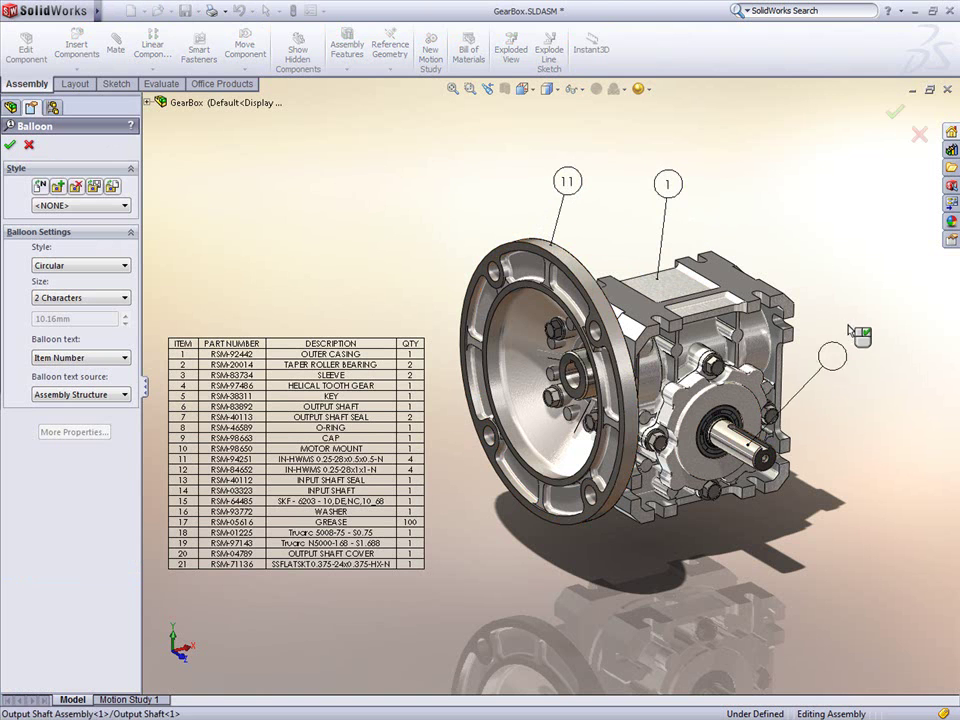
- Place balloon 6 on the output-shaft cover and select the assembly's BOM table
click(848, 330)
key(Escape)
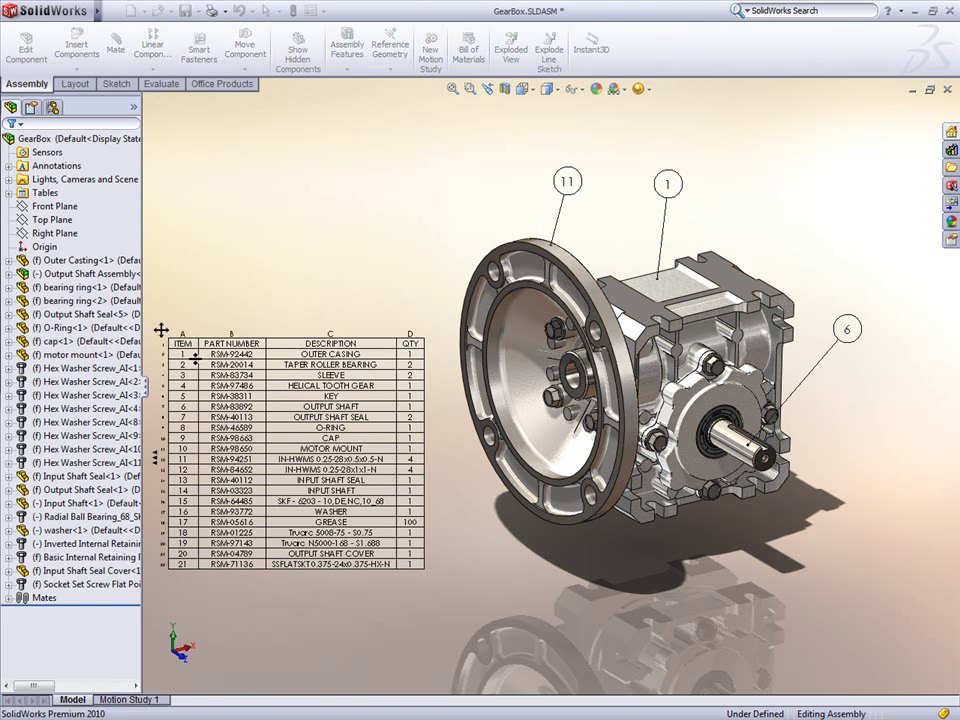
click(160, 330)
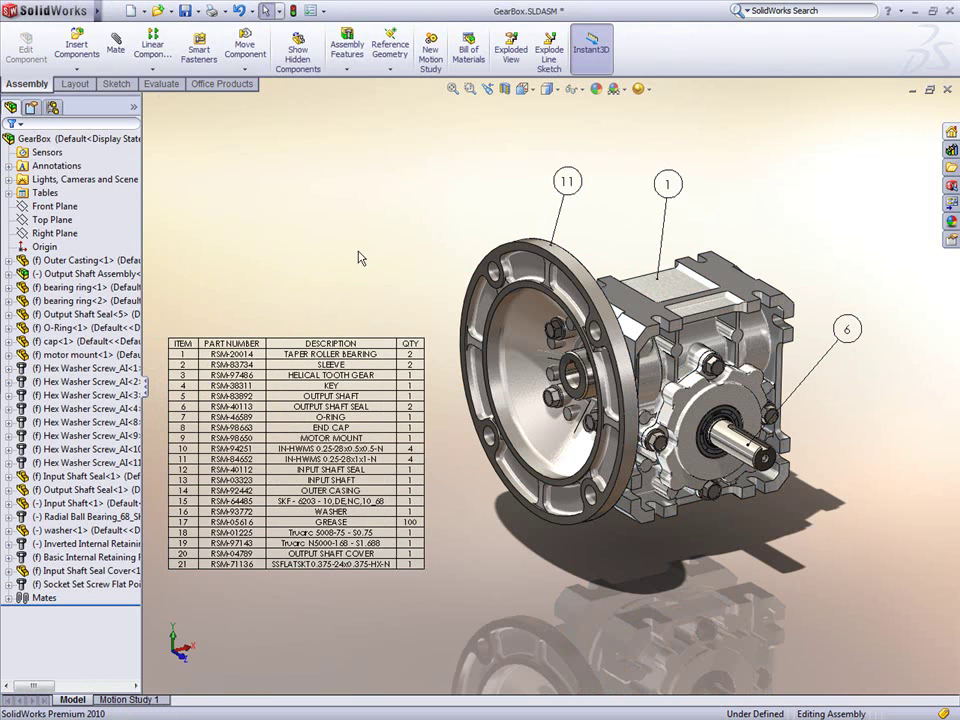
- Number the housing balloon from Bill of Materials1, then show the BOM drawing's Outer Casting sheet
key(Return)
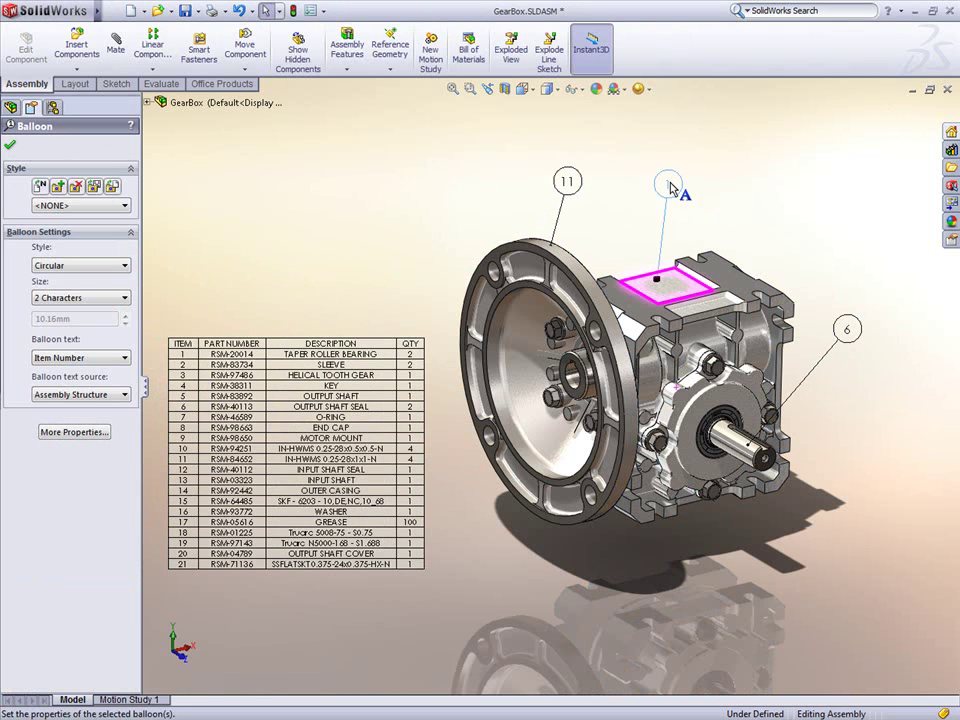
click(124, 394)
click(70, 417)
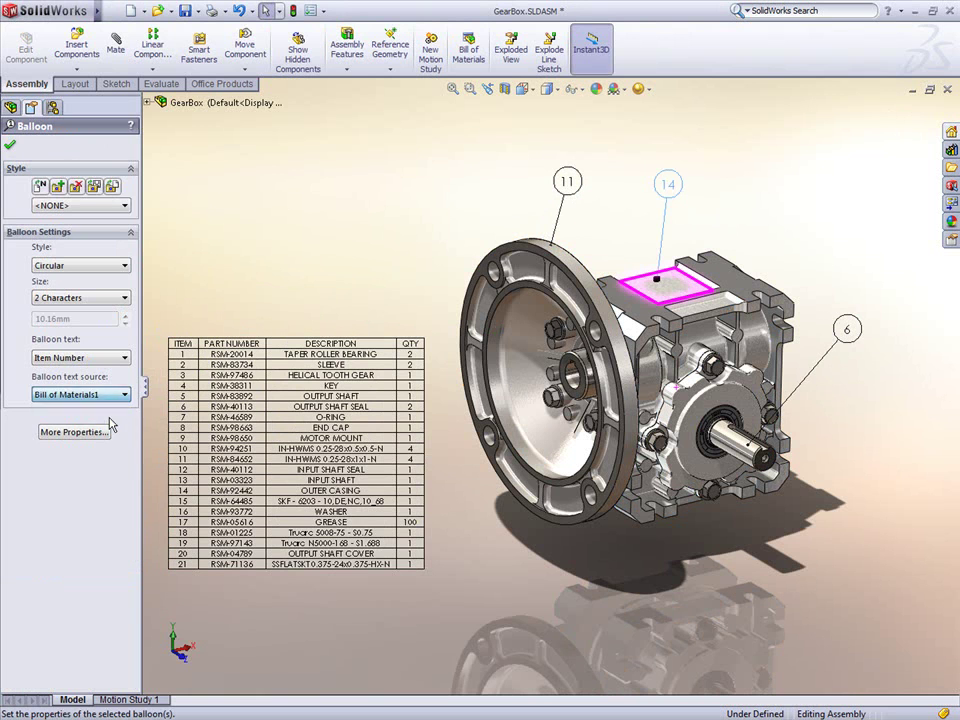
click(11, 146)
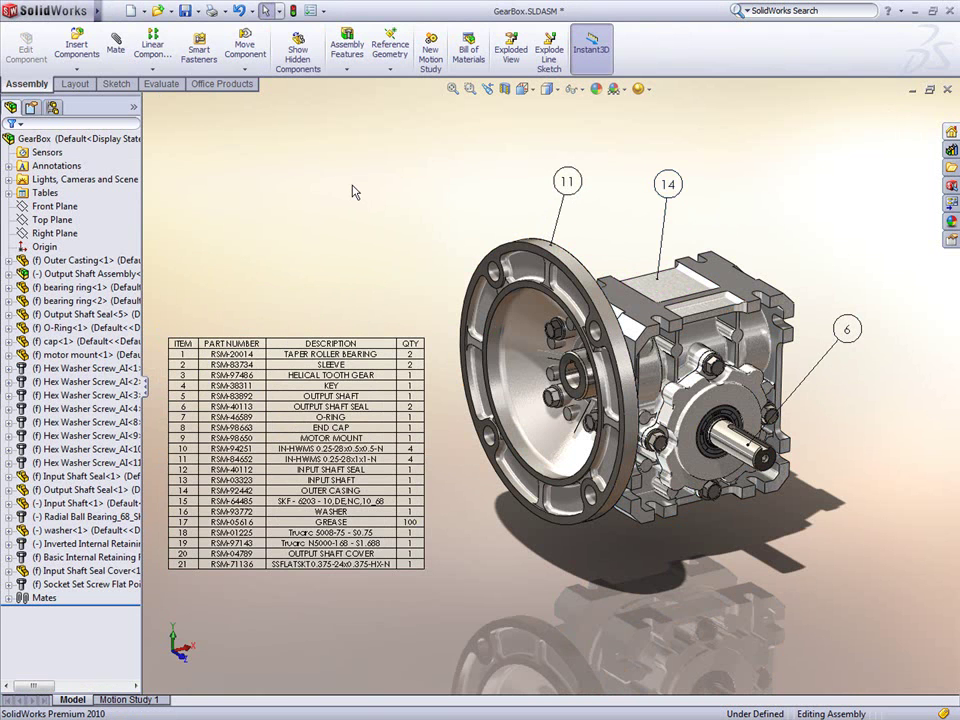
key(ctrl+Tab)
key(ctrl+Tab)
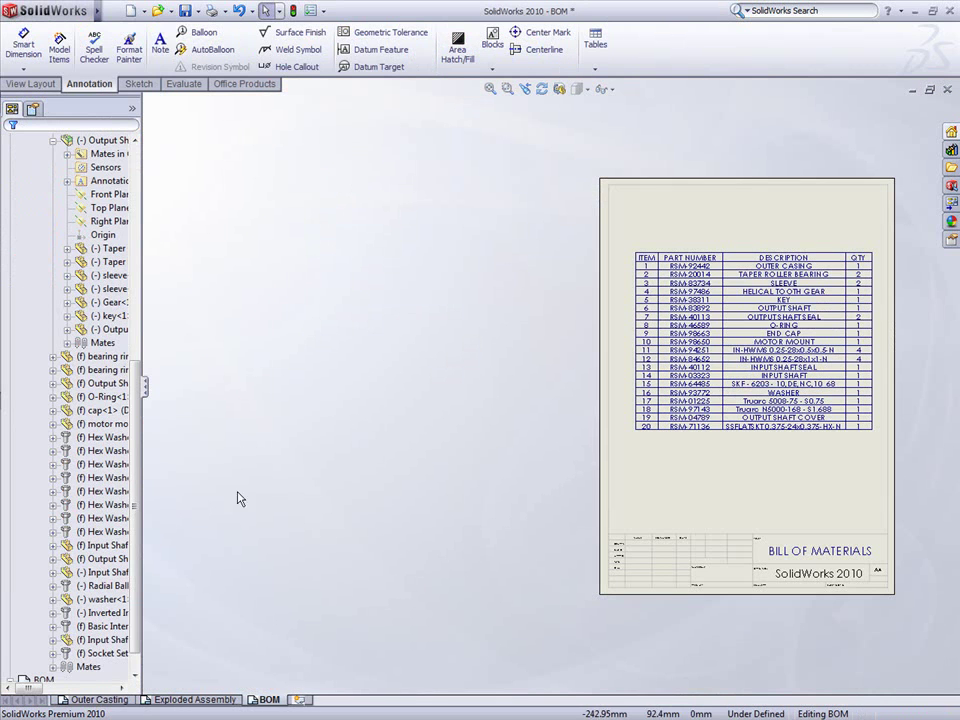
click(118, 698)
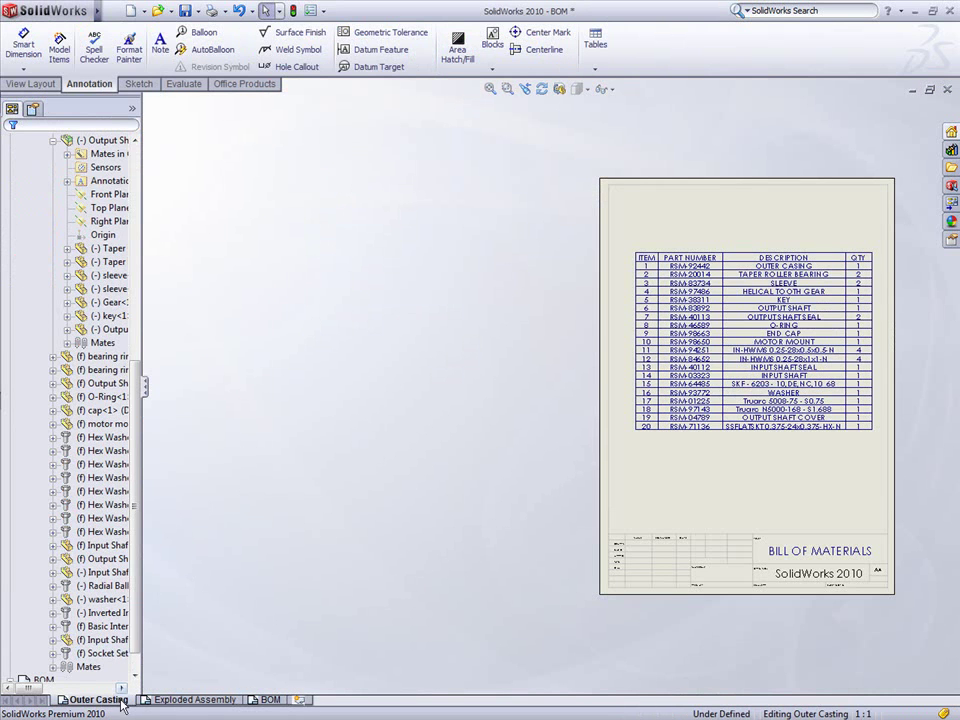